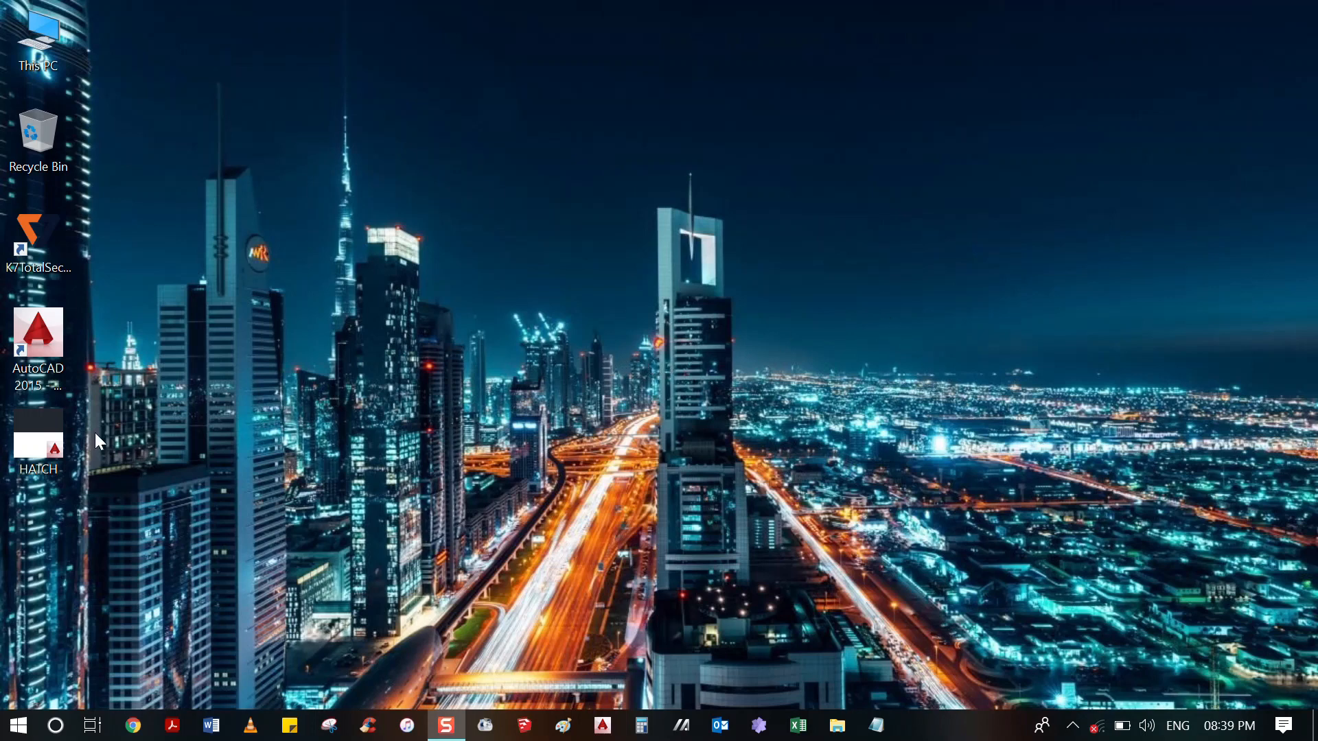
Open the HATCH drawing from the desktop
double_click(55, 433)
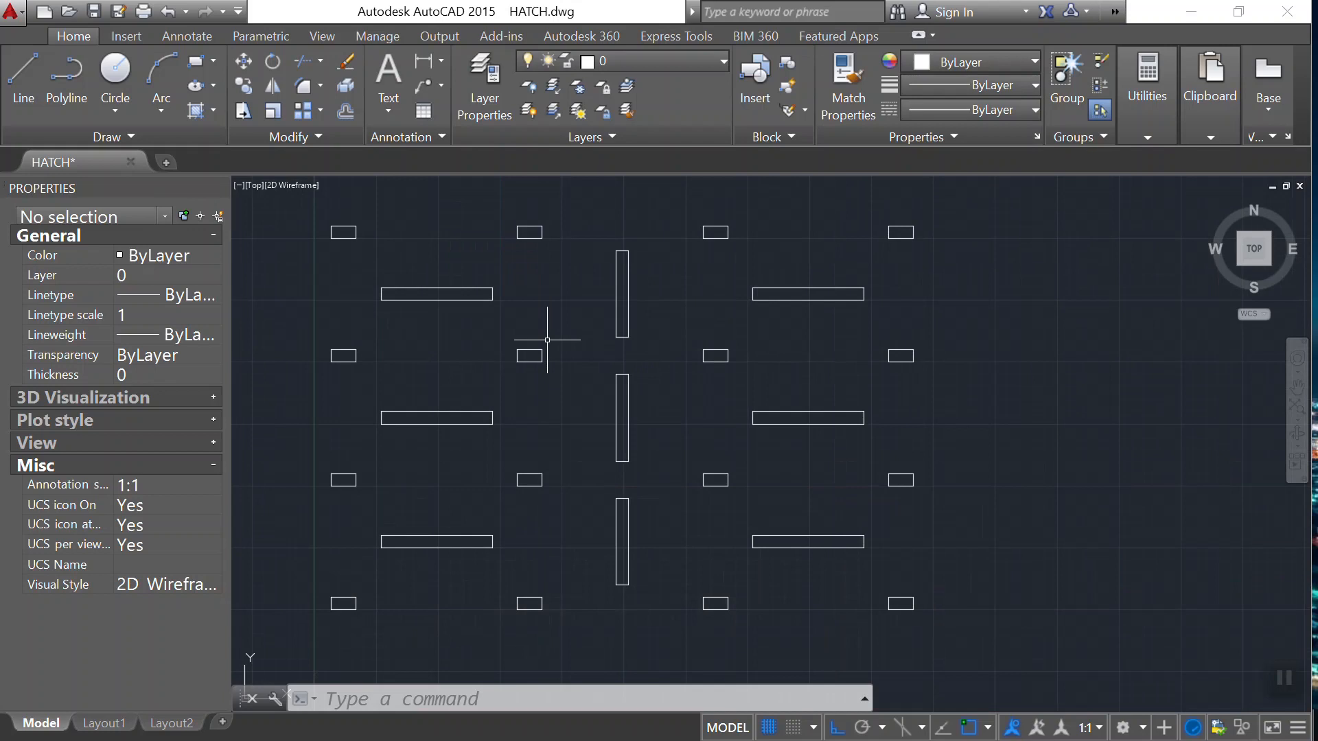
Copy the first small rectangle of the top row from its upper-right corner to the lower-left corner of the next small rectangle in that row
text(COPU)
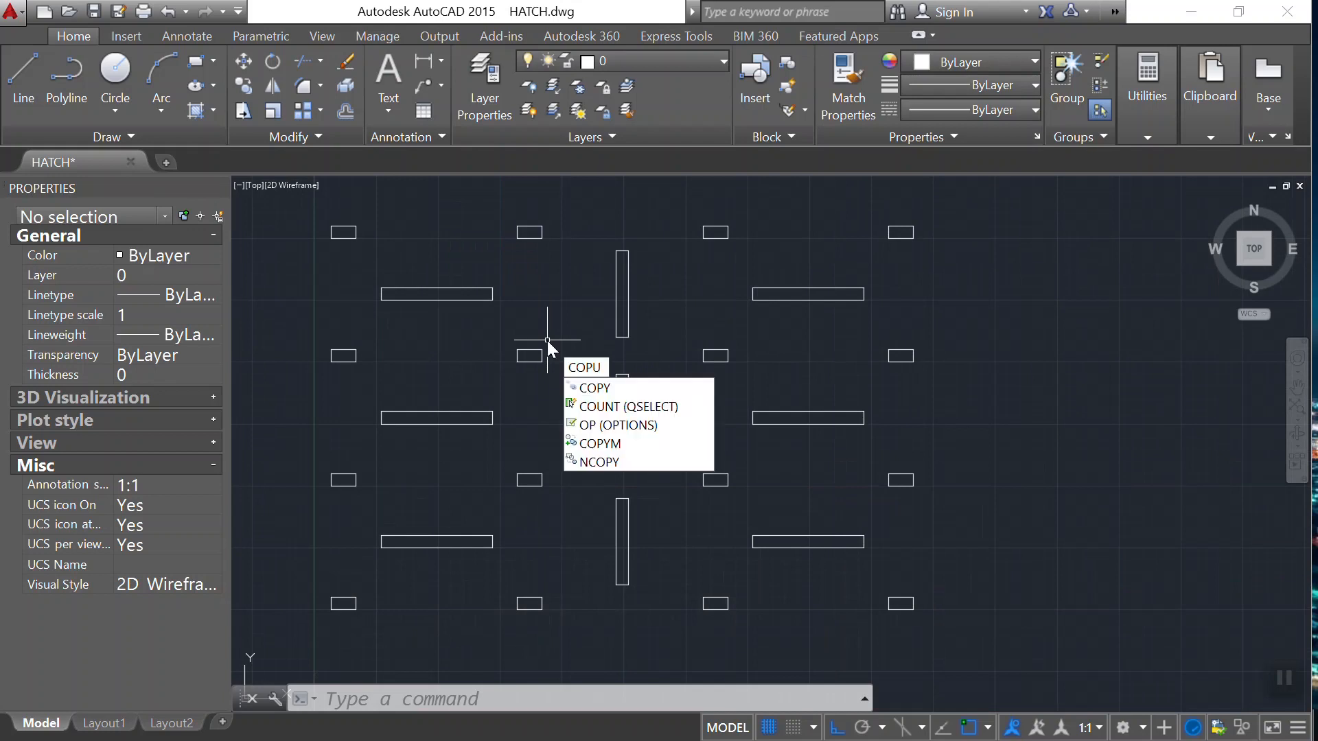
text(Y)
key(BackSpace)
text(Y)
key(Return)
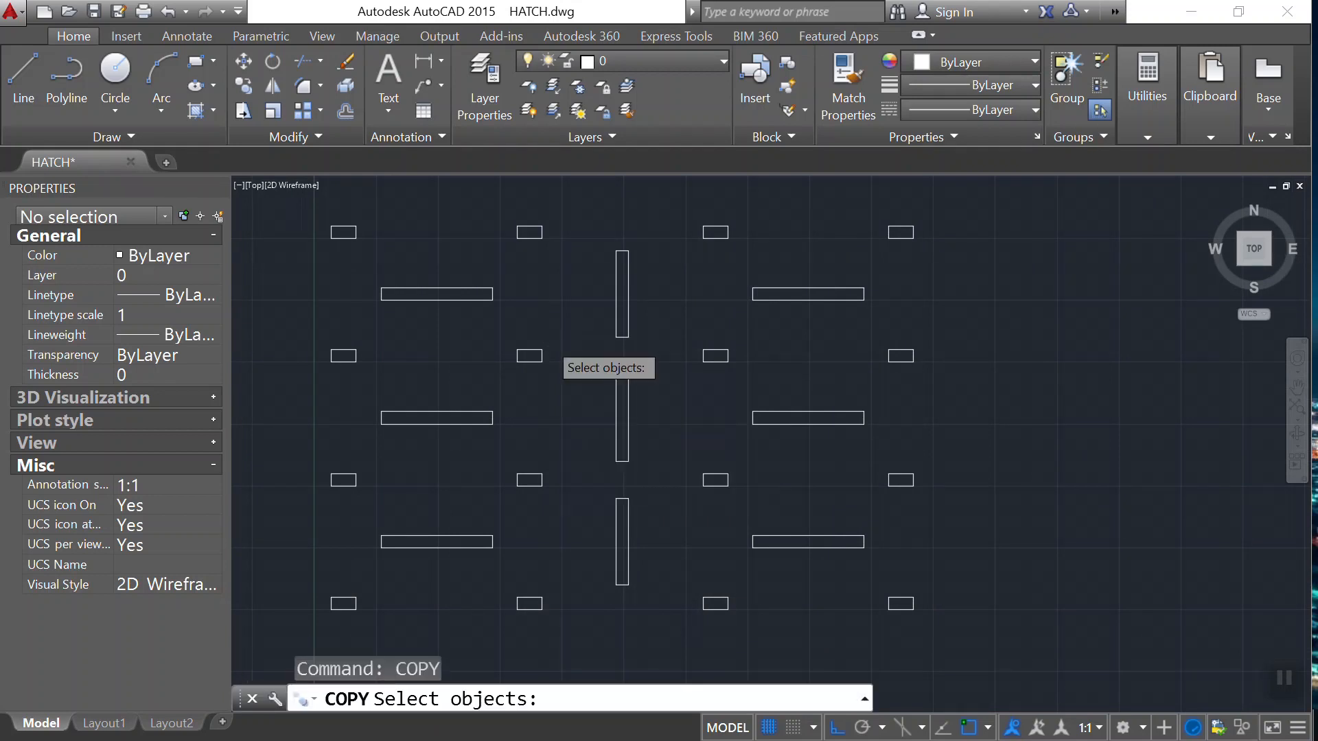
scroll(481, 309, down, 2)
scroll(432, 256, up, 4)
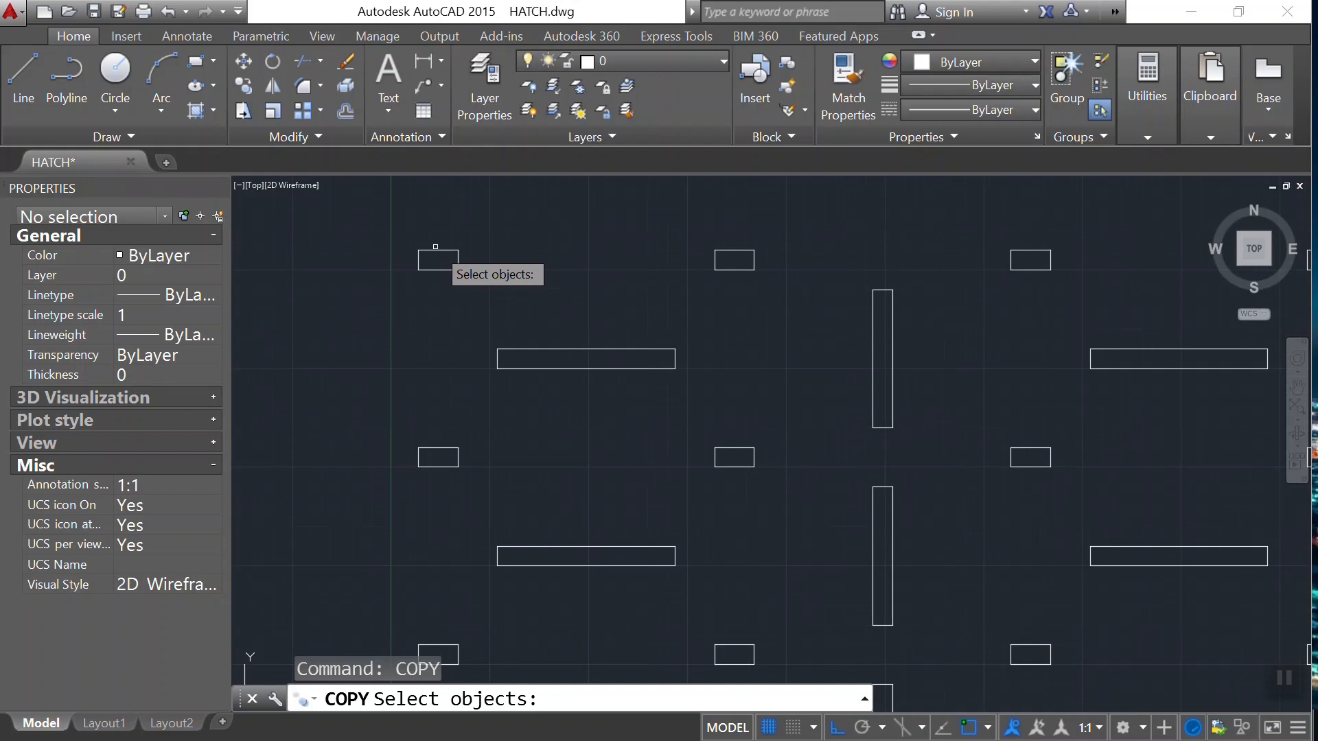
click(434, 250)
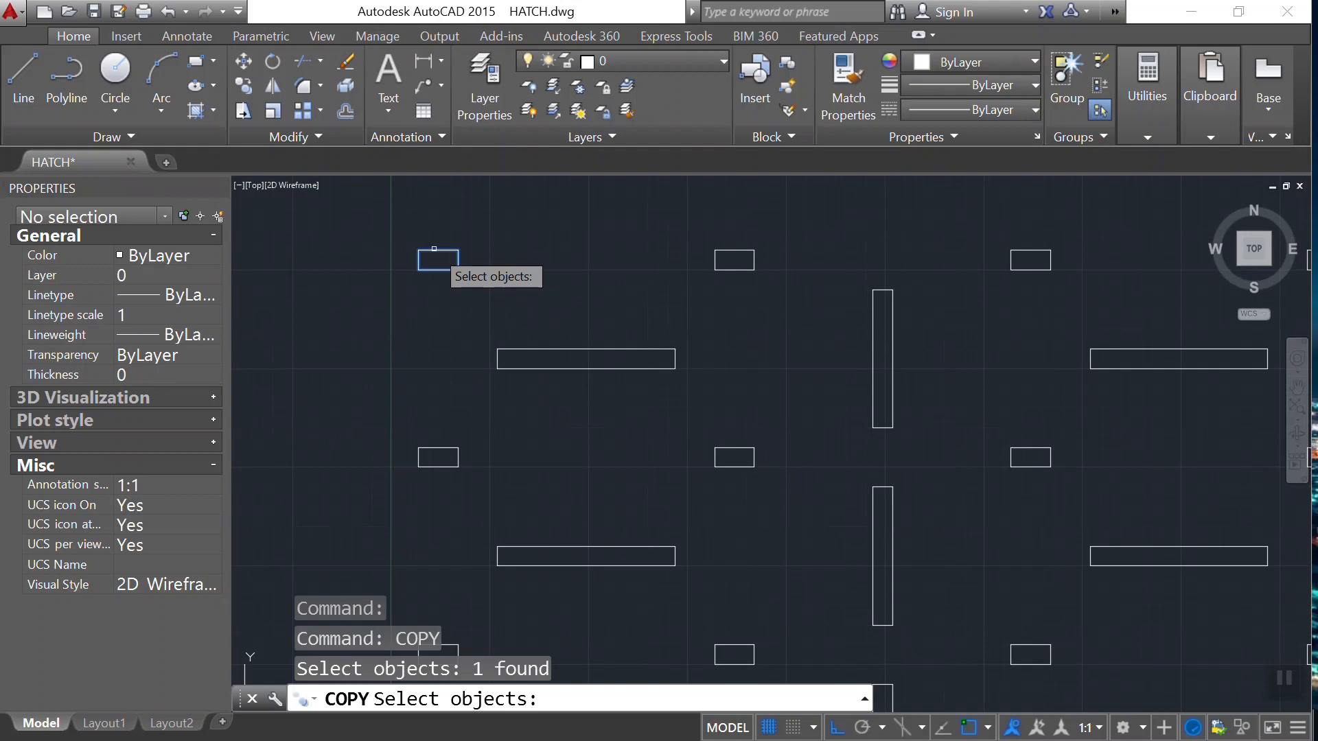
key(Return)
scroll(453, 249, up, 2)
scroll(453, 249, up, 2)
scroll(511, 281, down, 2)
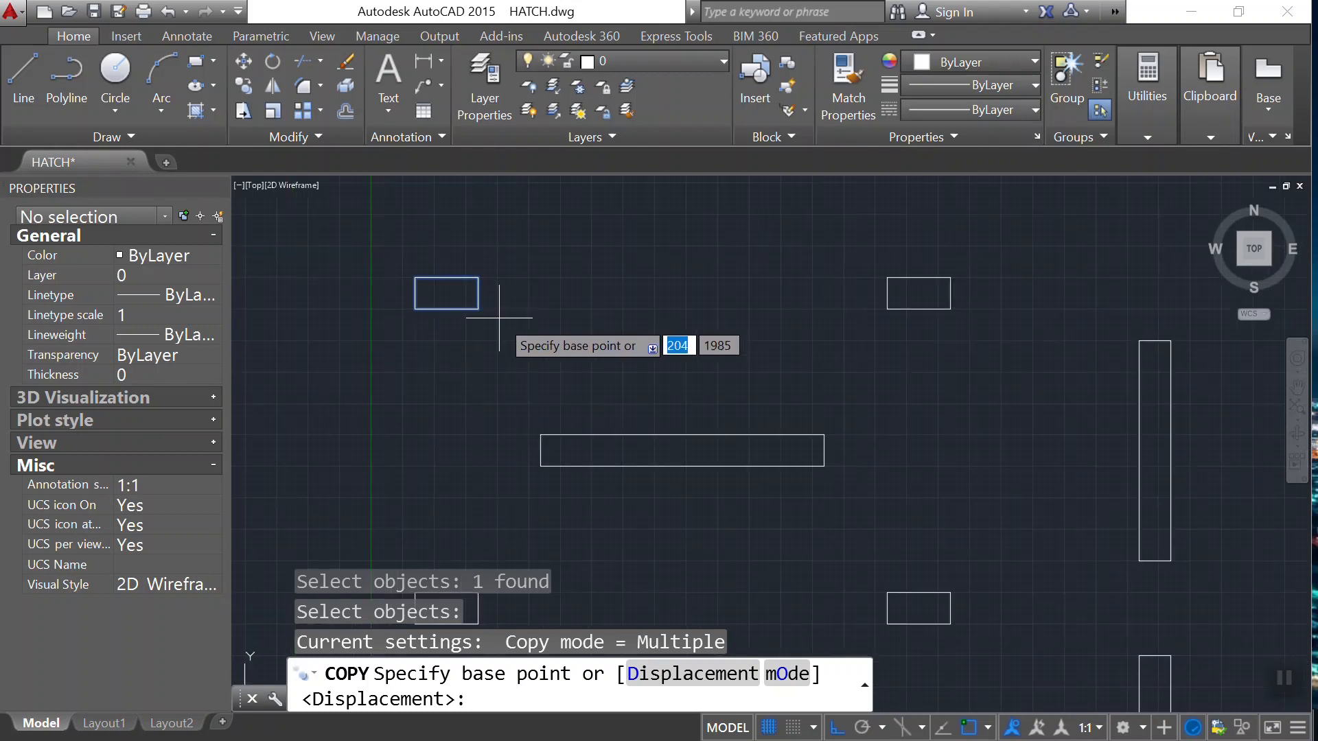
scroll(510, 294, up, 2)
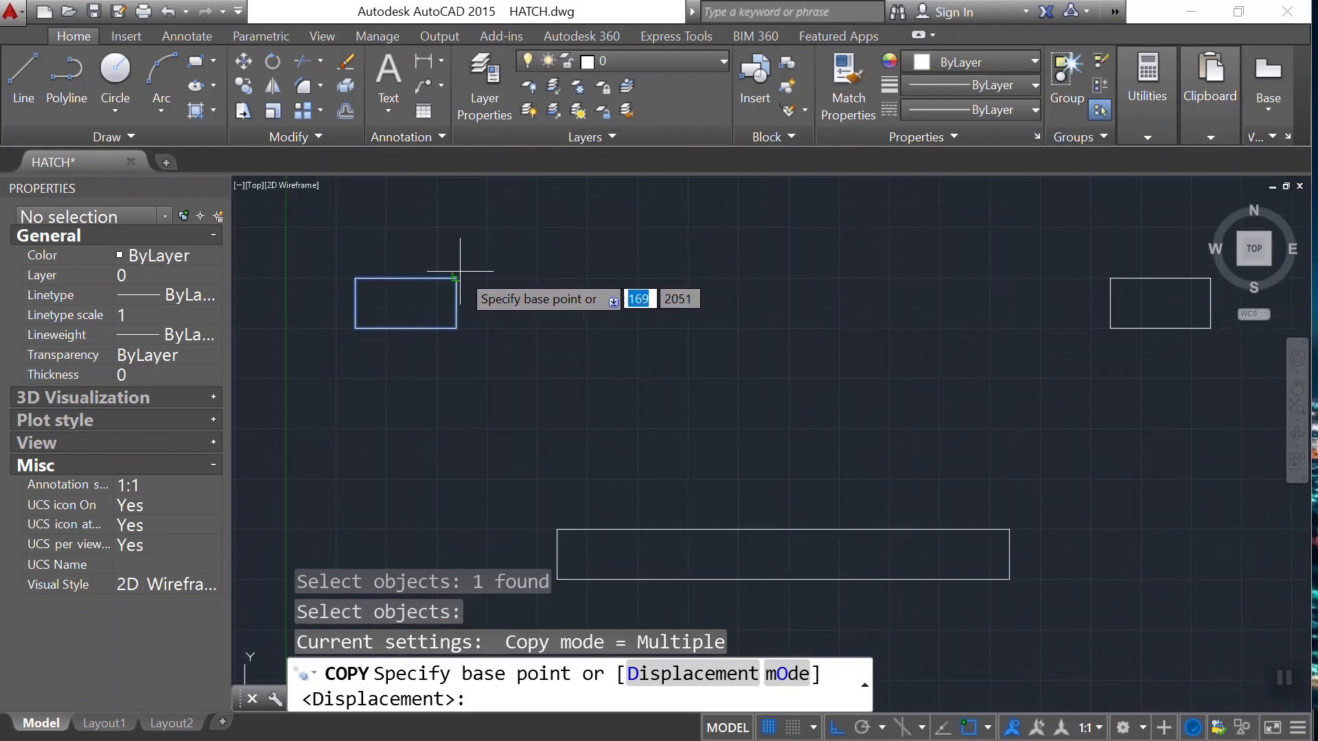
scroll(456, 279, up, 2)
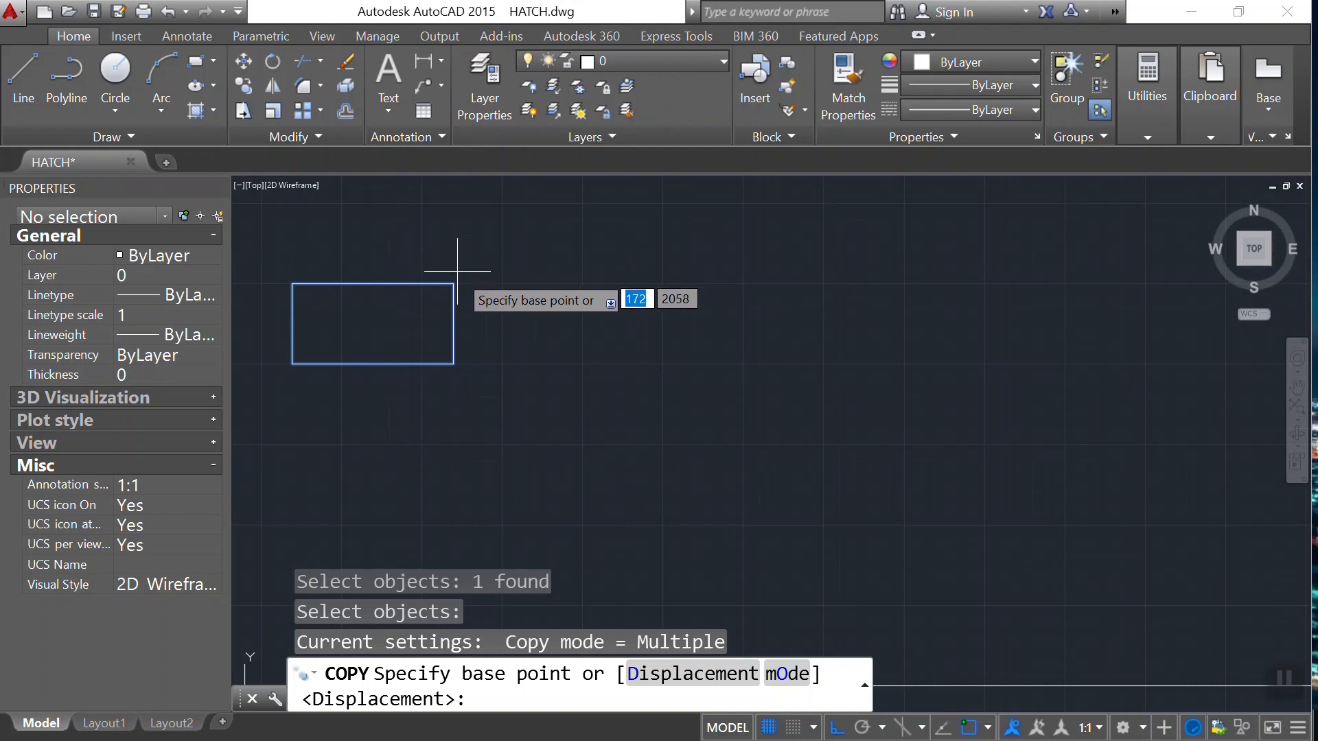
click(452, 283)
scroll(455, 278, down, 2)
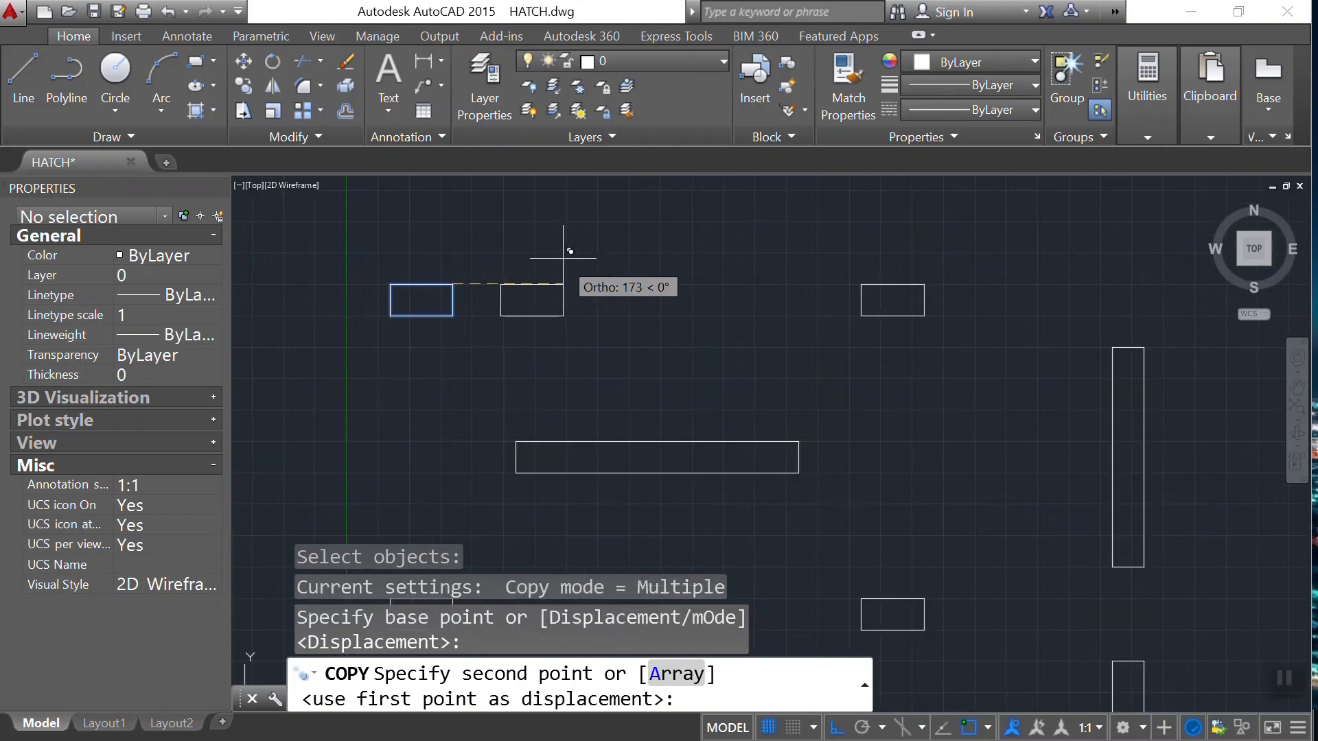
scroll(834, 312, up, 4)
scroll(834, 313, down, 5)
scroll(587, 293, up, 5)
scroll(559, 271, down, 5)
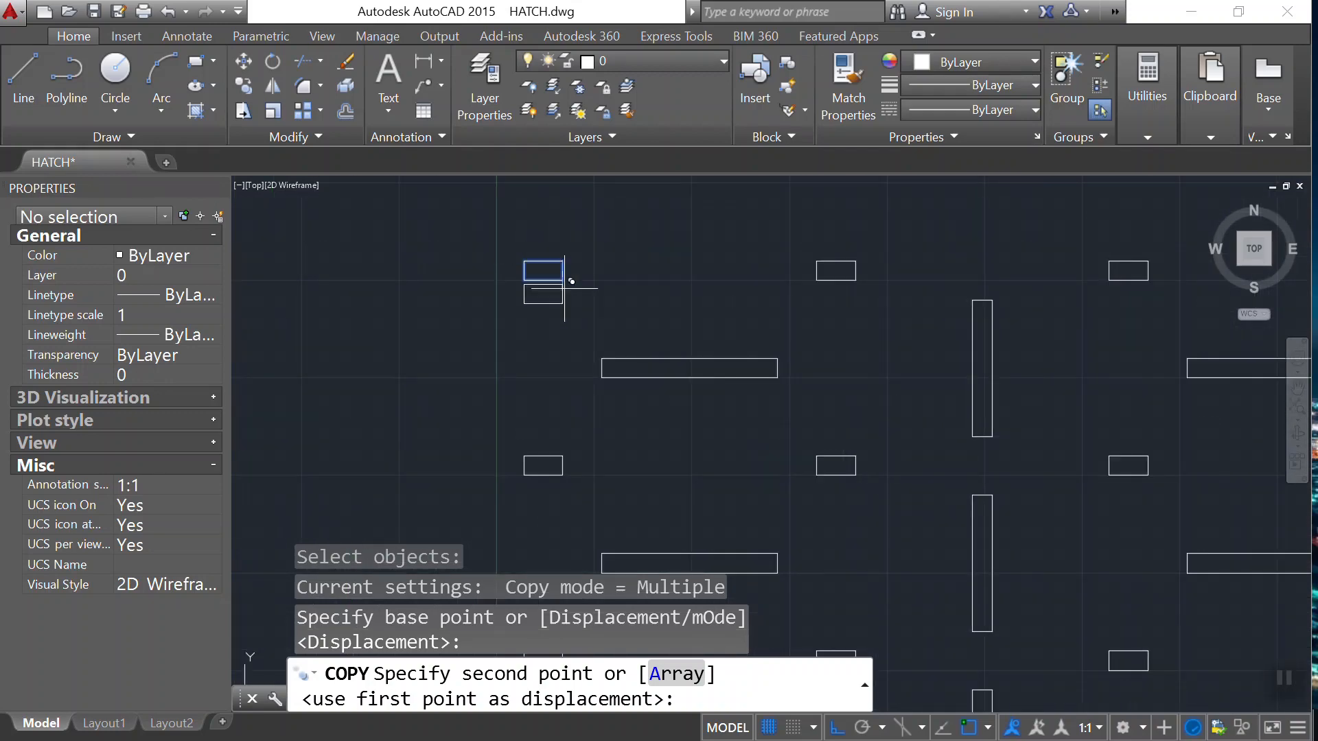
scroll(525, 274, up, 5)
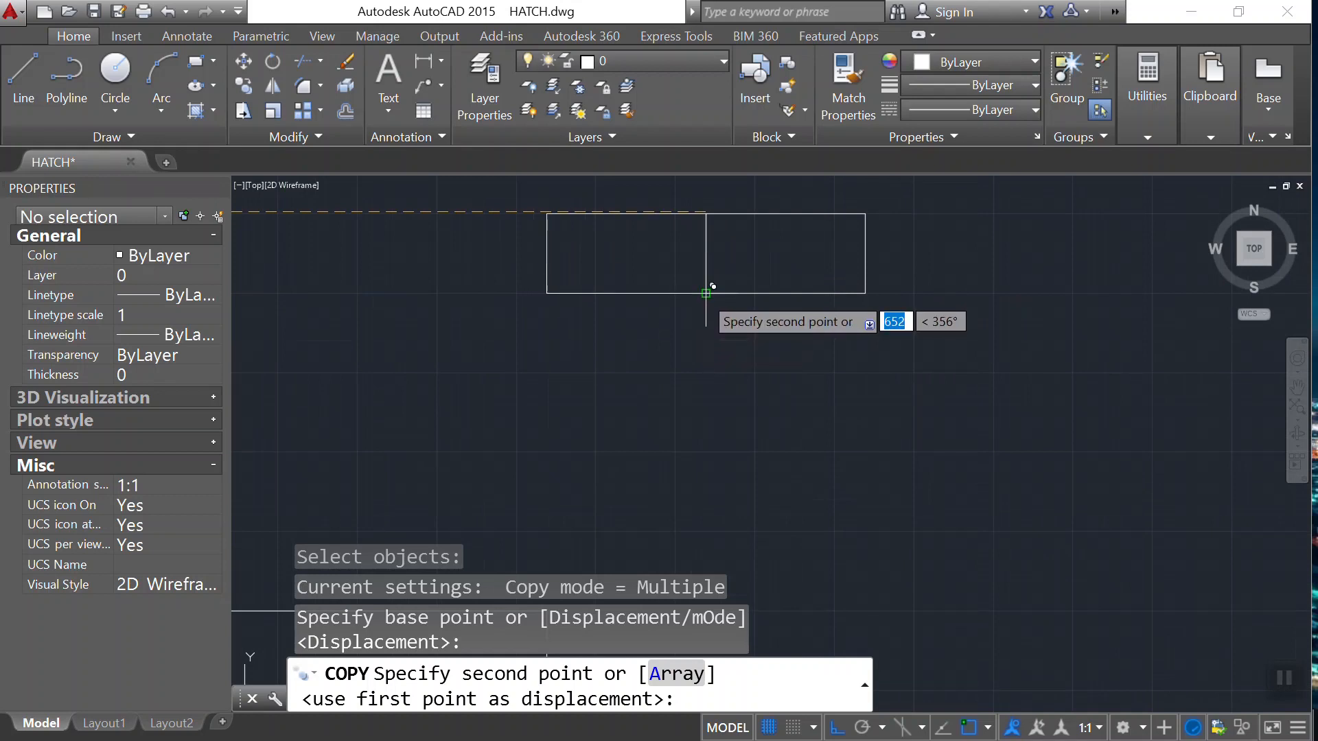
click(709, 288)
scroll(706, 292, down, 5)
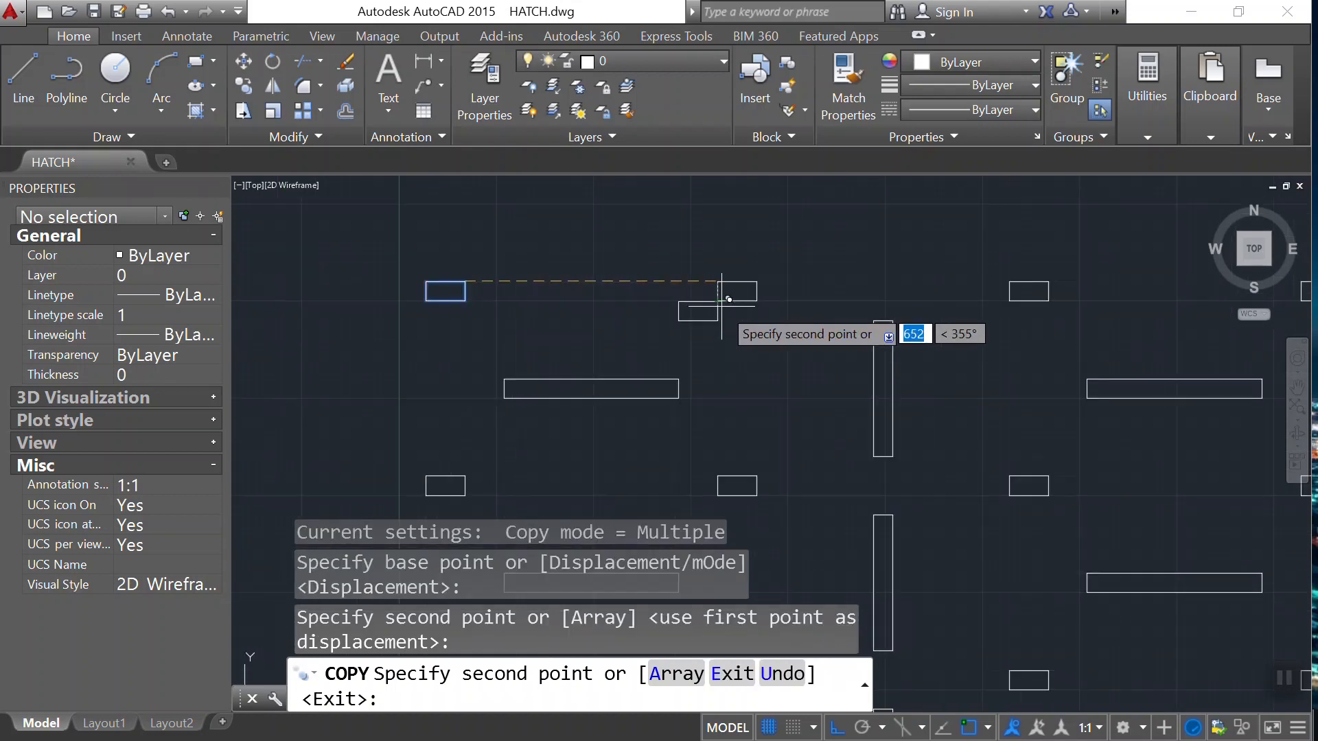
scroll(686, 331, up, 5)
key(Escape)
scroll(652, 324, down, 5)
scroll(656, 318, up, 2)
scroll(721, 305, down, 2)
click(729, 303)
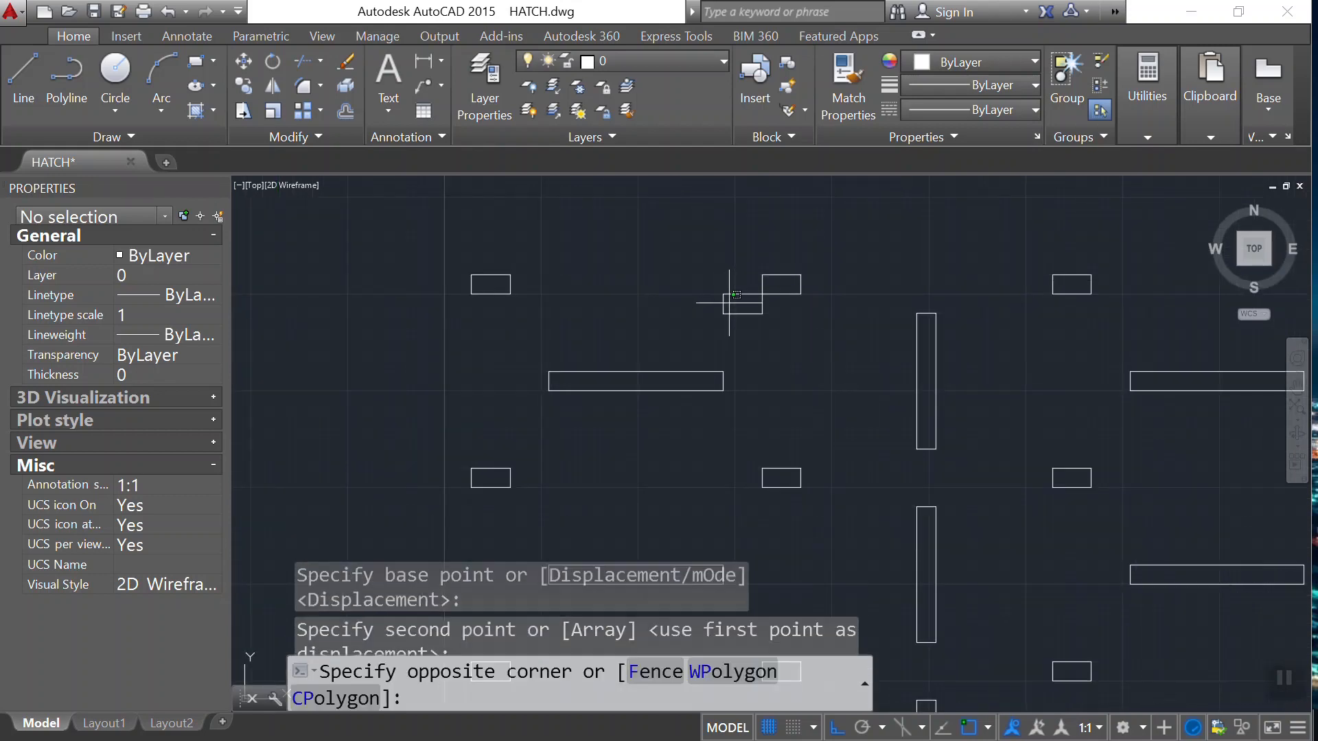
click(687, 311)
scroll(627, 307, up, 2)
key(Escape)
Copy the first small rectangle of the top row 100 units straight up, using its lower-left corner as base point
middle_drag(389, 256, 512, 398)
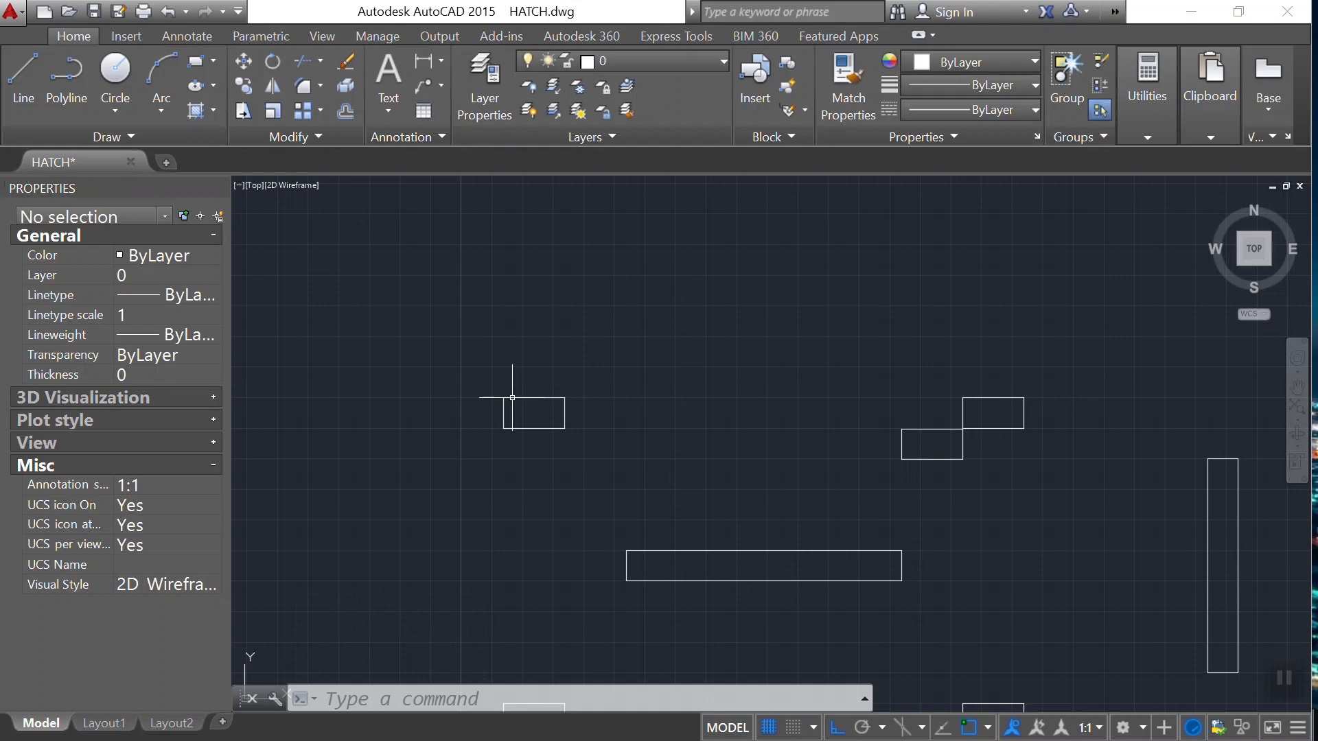
text(co)
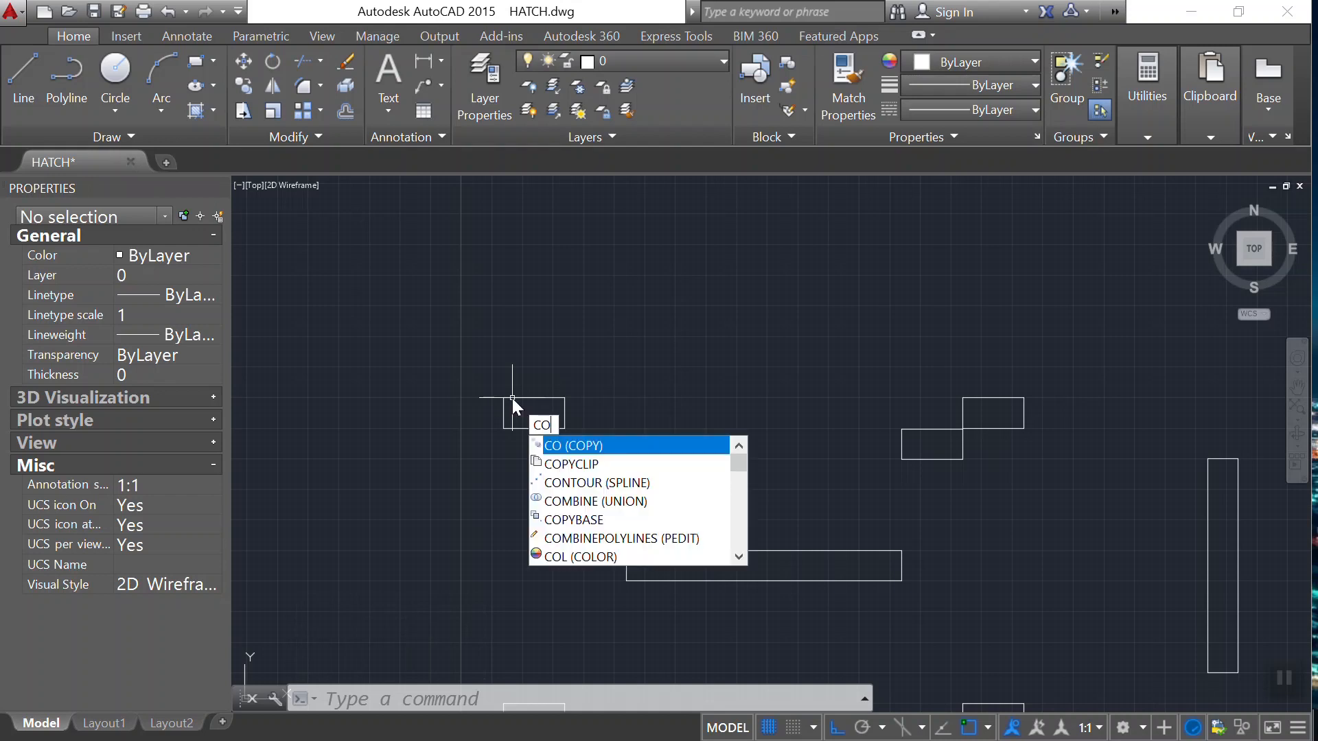
key(Return)
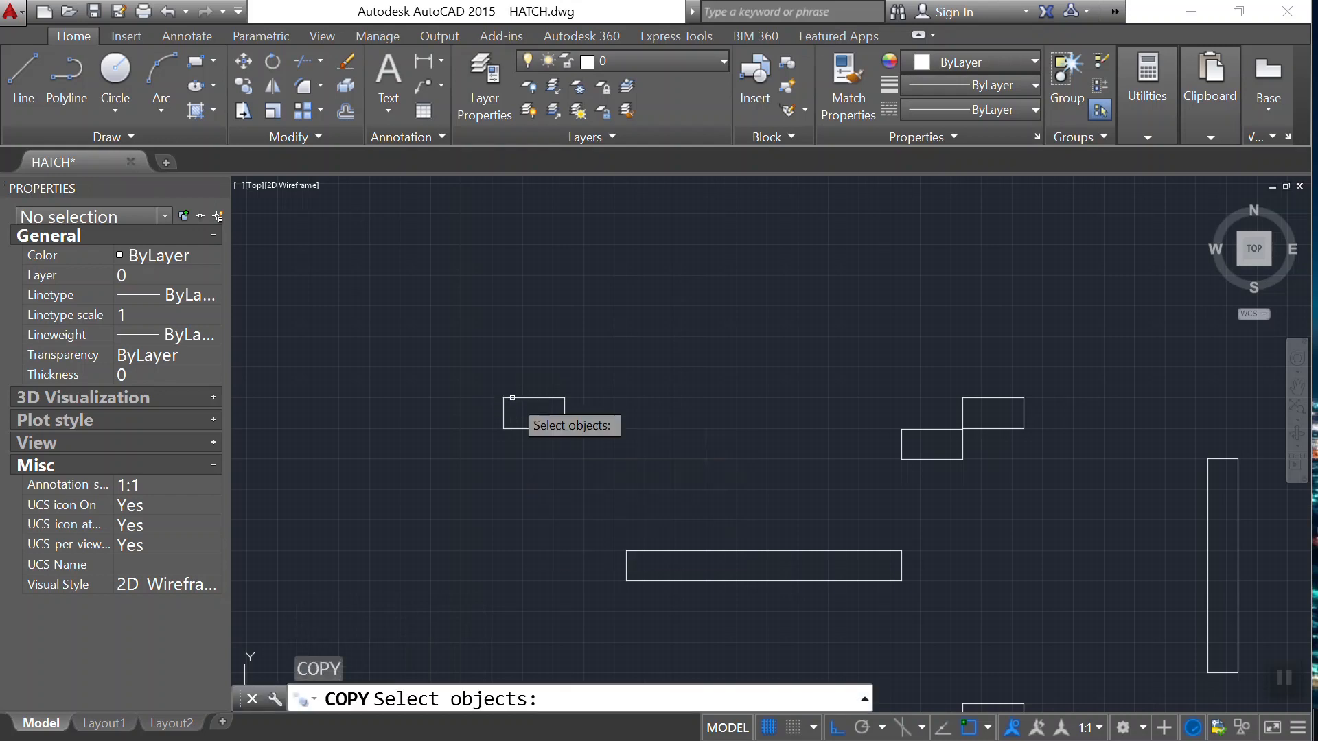
scroll(512, 398, up, 4)
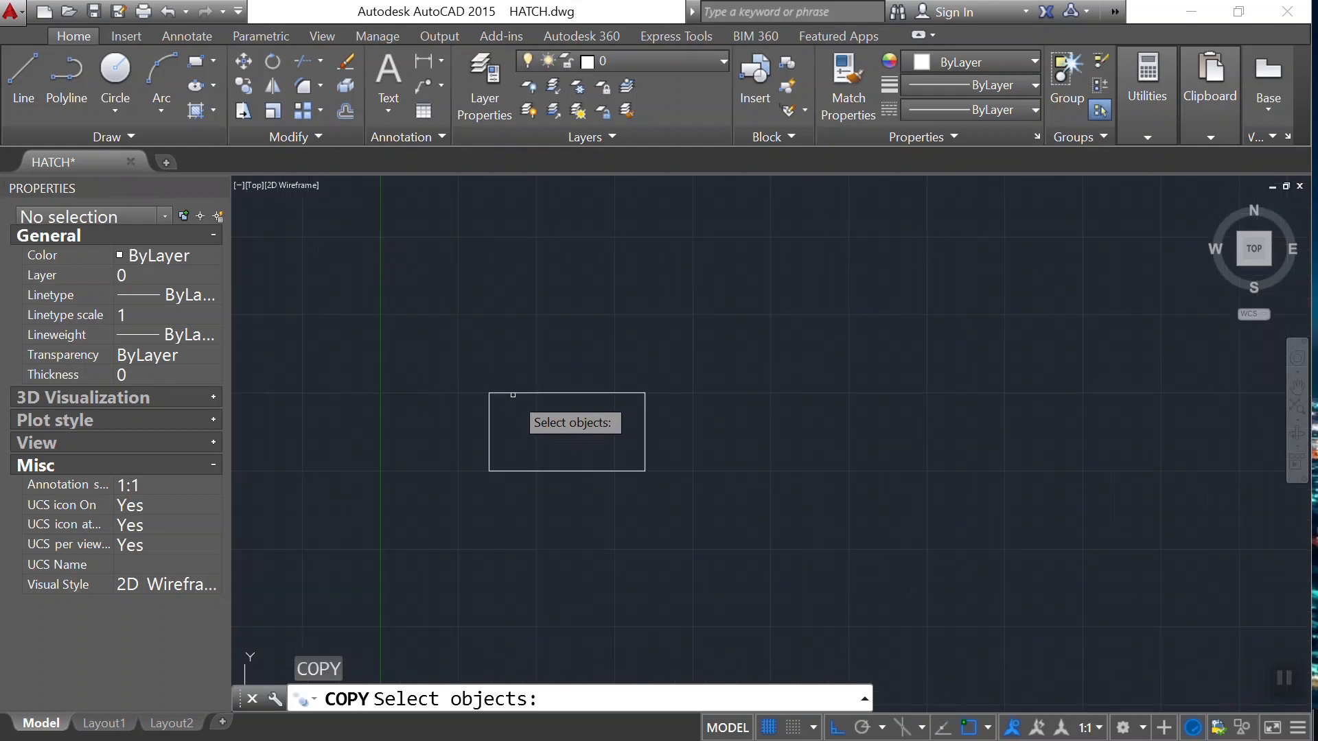
click(506, 393)
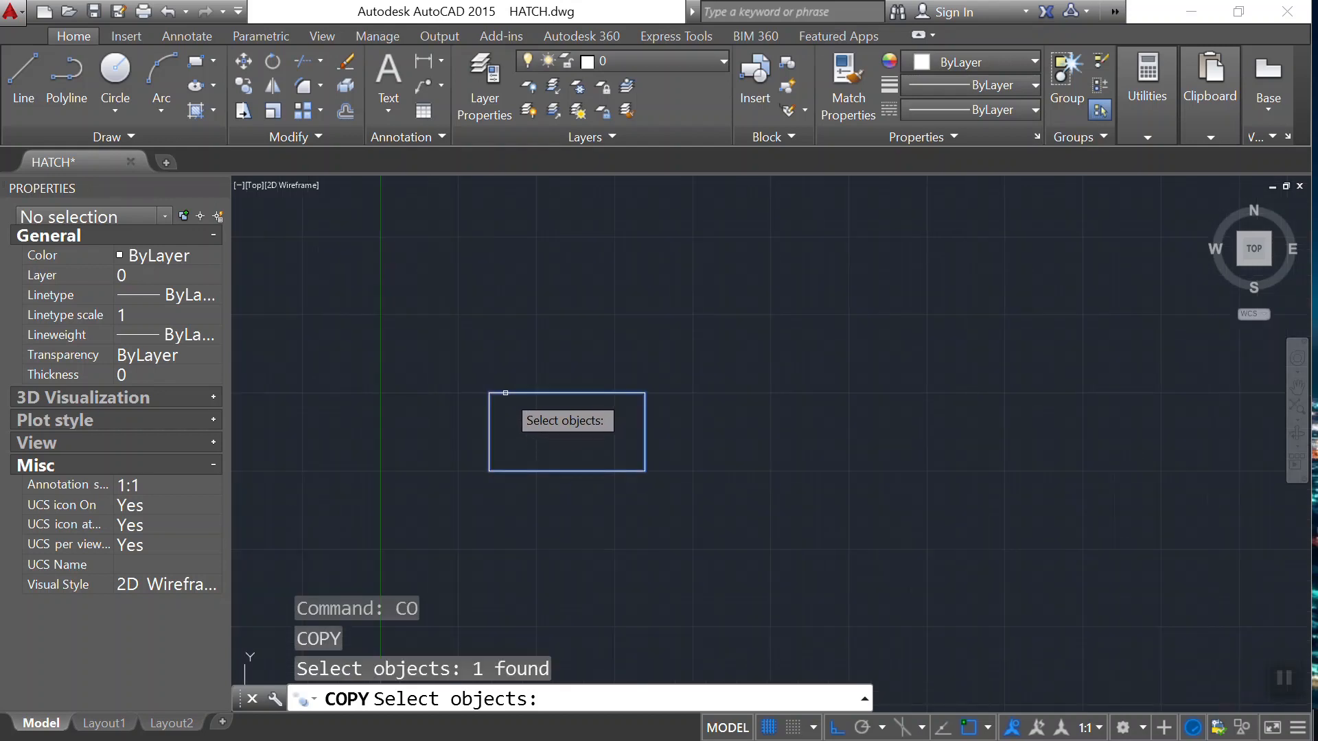
key(Return)
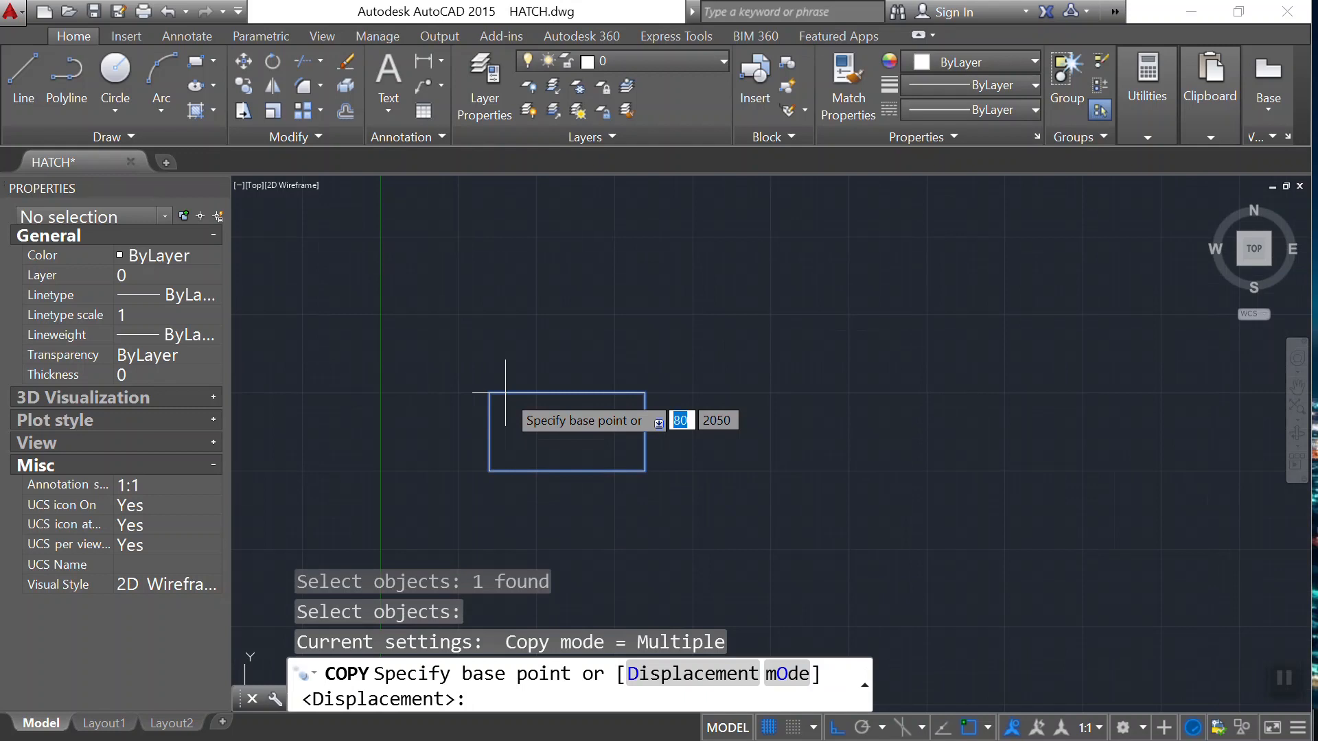
scroll(443, 474, up, 2)
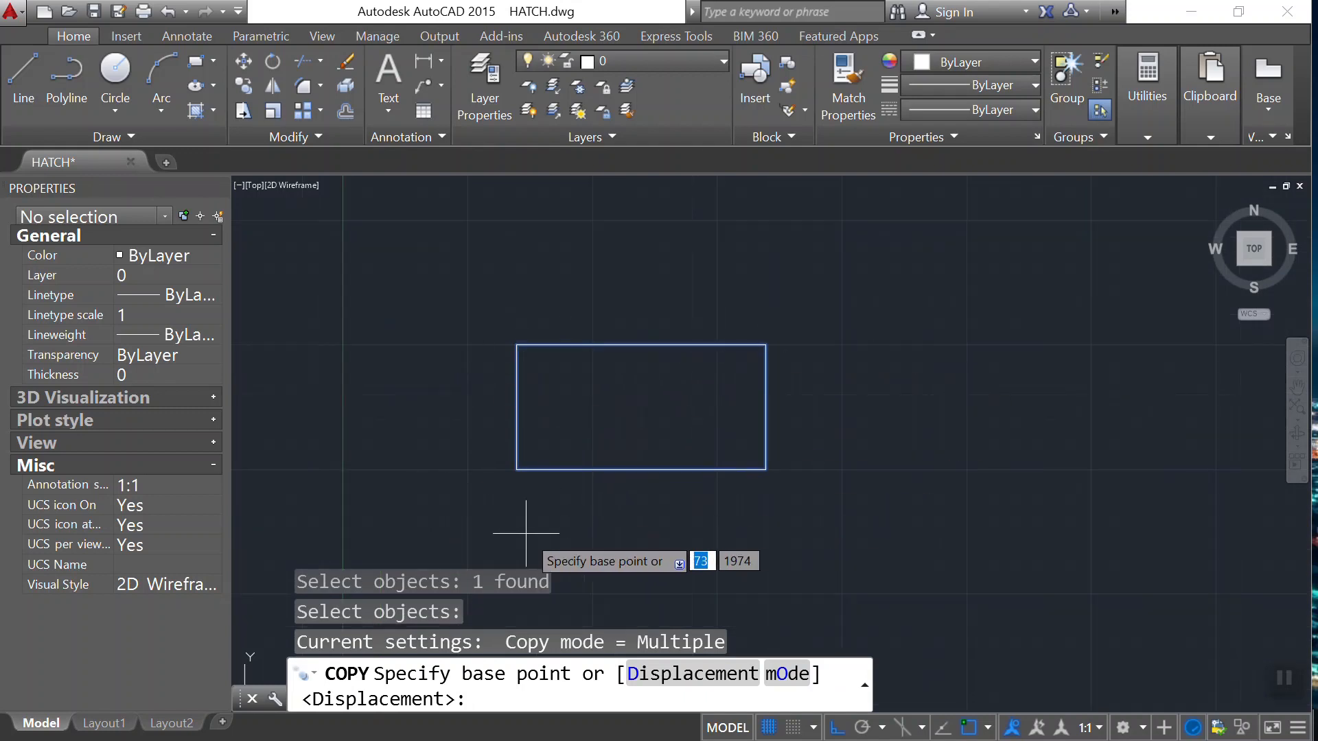
scroll(474, 497, up, 2)
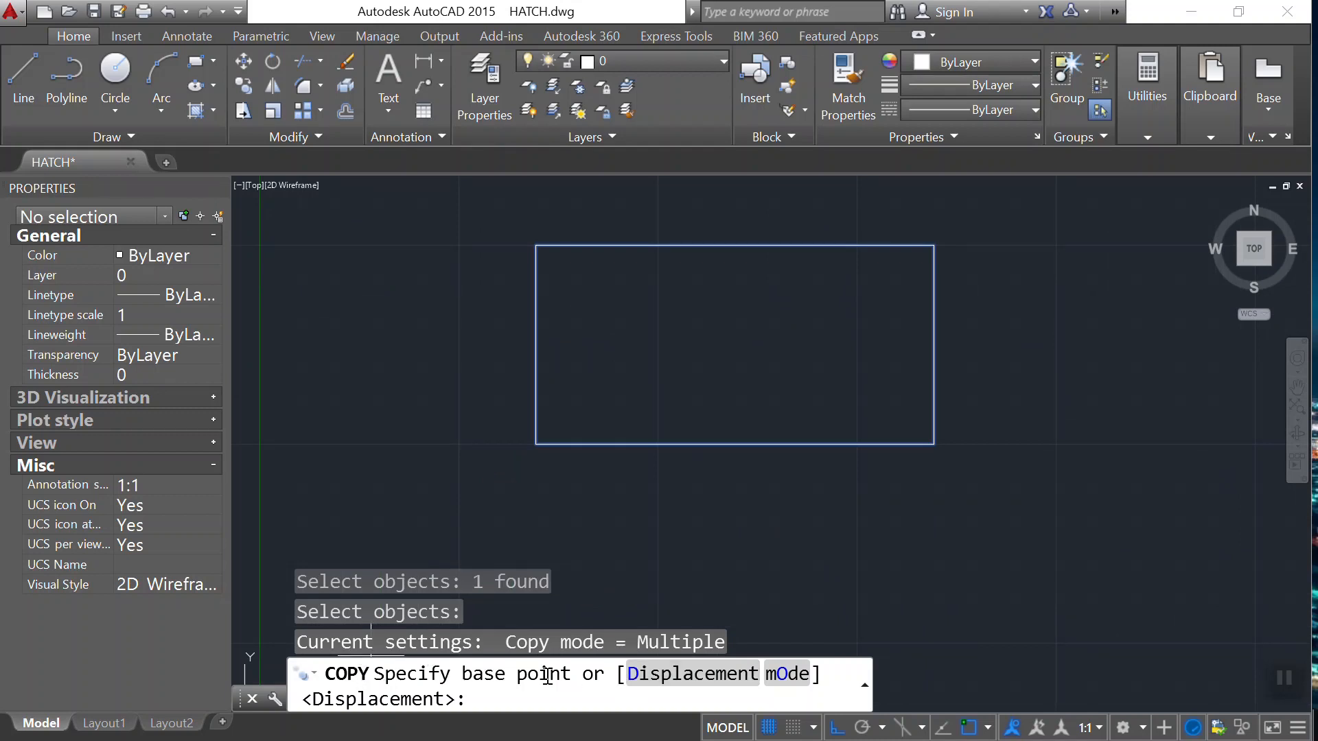
click(536, 446)
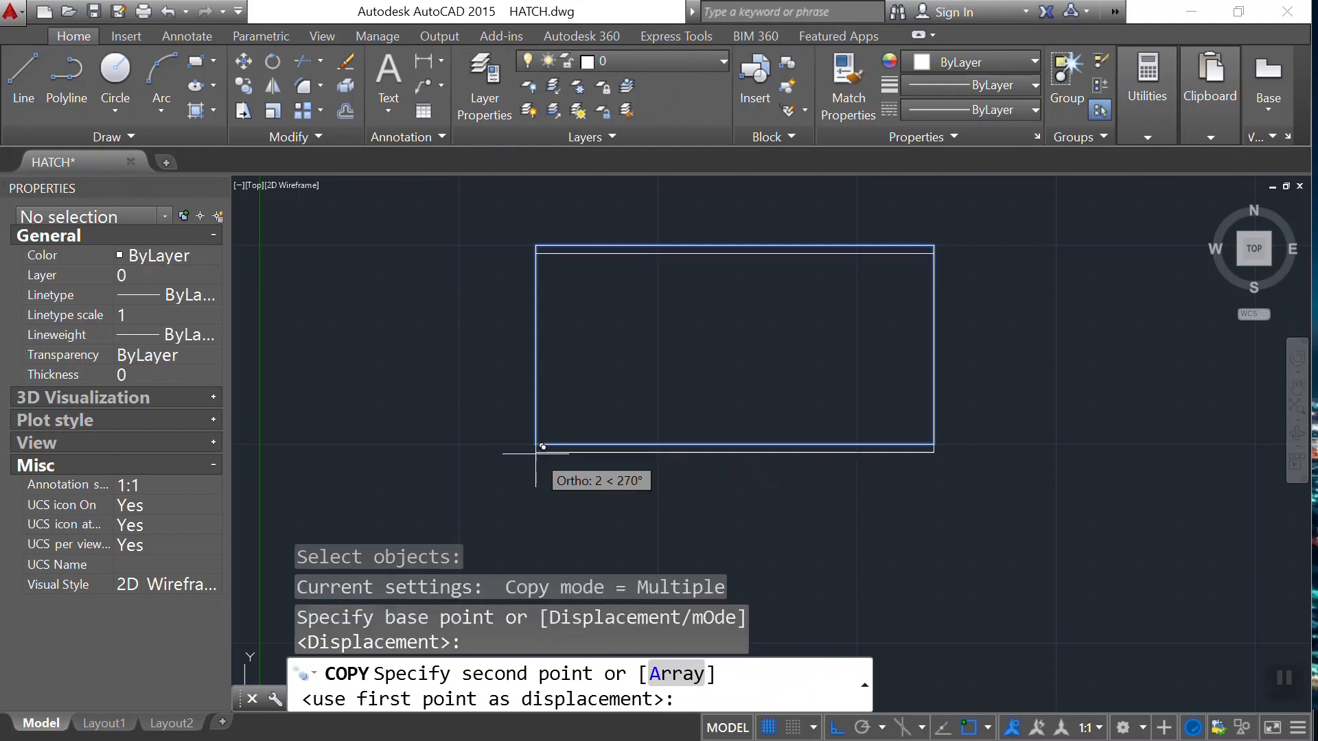
scroll(535, 457, down, 8)
scroll(542, 454, up, 4)
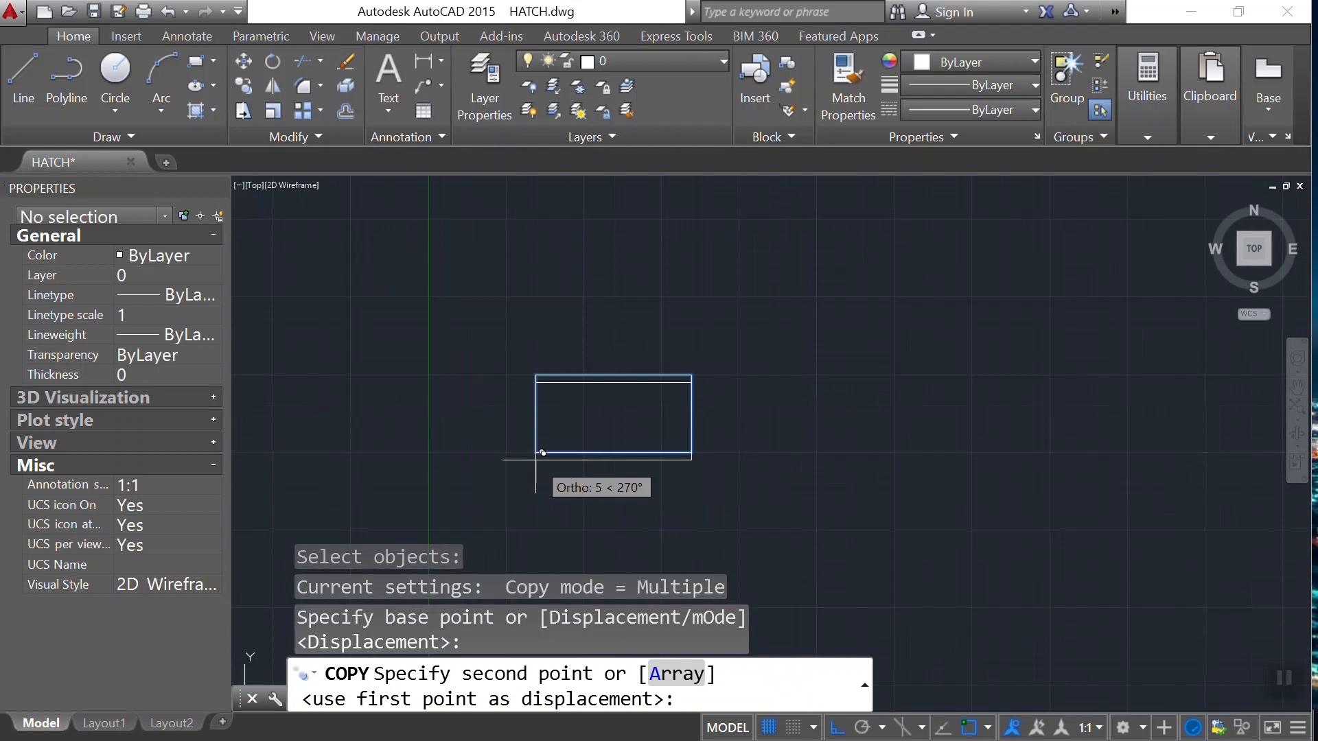
scroll(545, 461, down, 4)
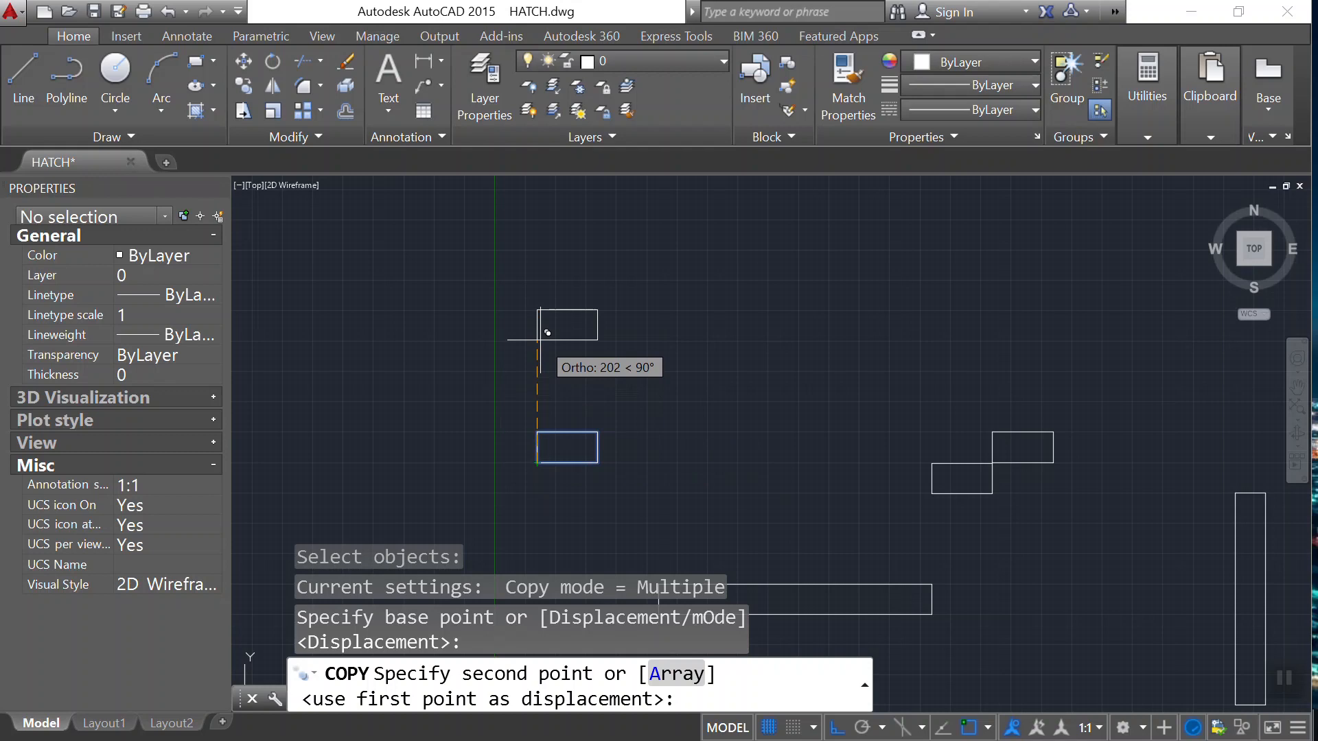
text(100)
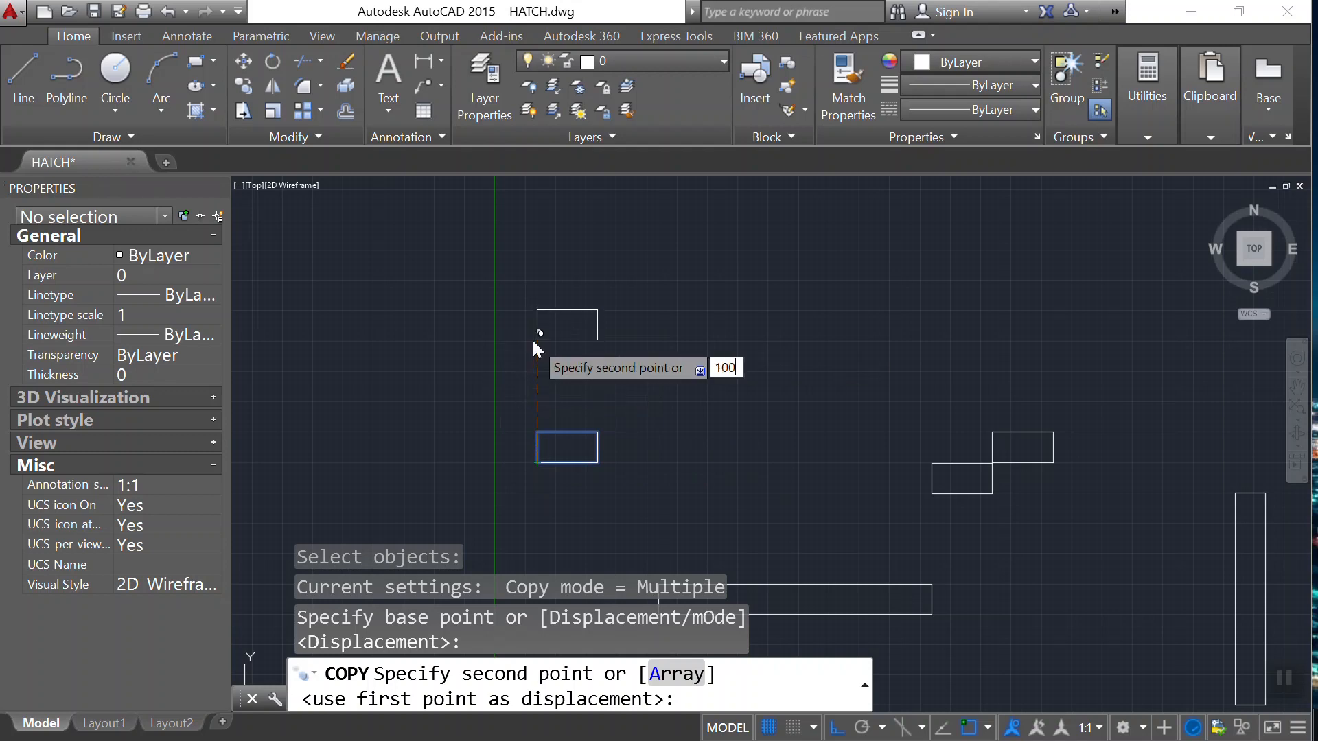
key(Return)
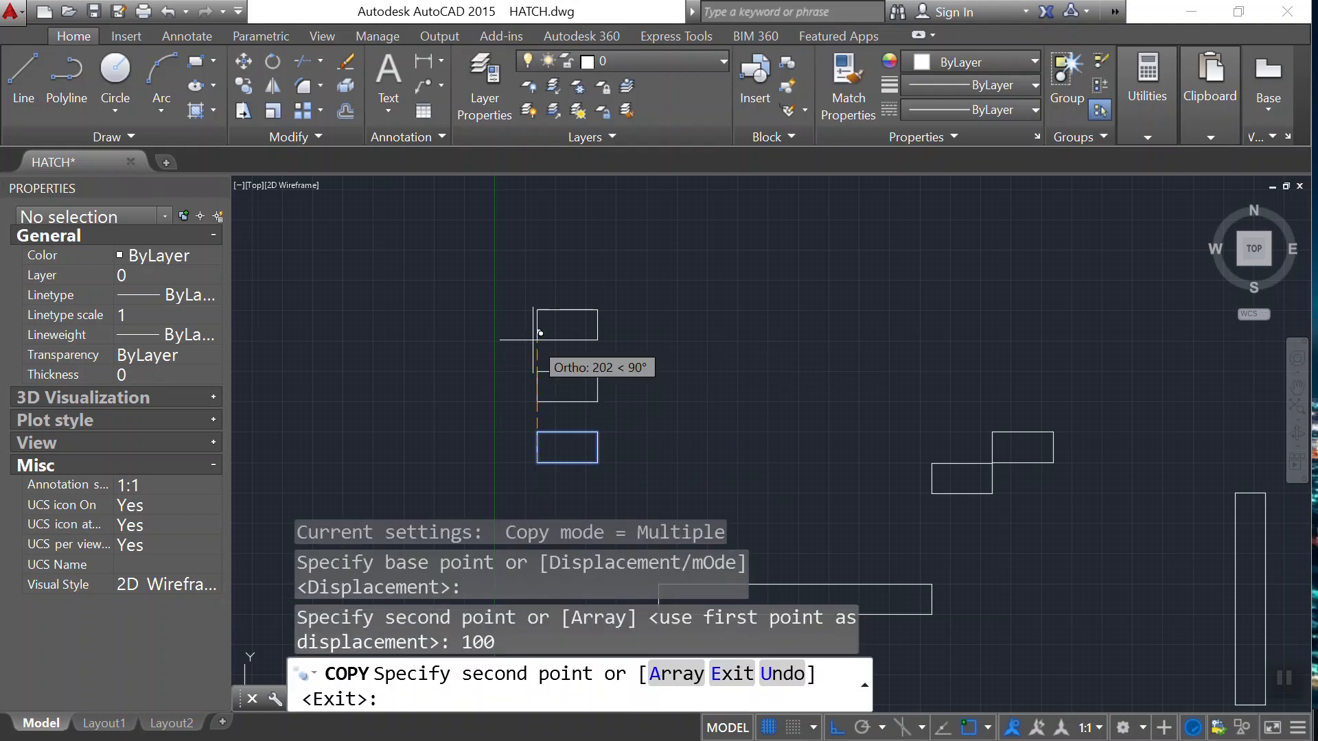
key(Escape)
Add a vertical linear dimension between the lower-left corners of the original rectangle and its upper copy, placed beside their left edges
scroll(550, 446, up, 2)
scroll(544, 345, up, 2)
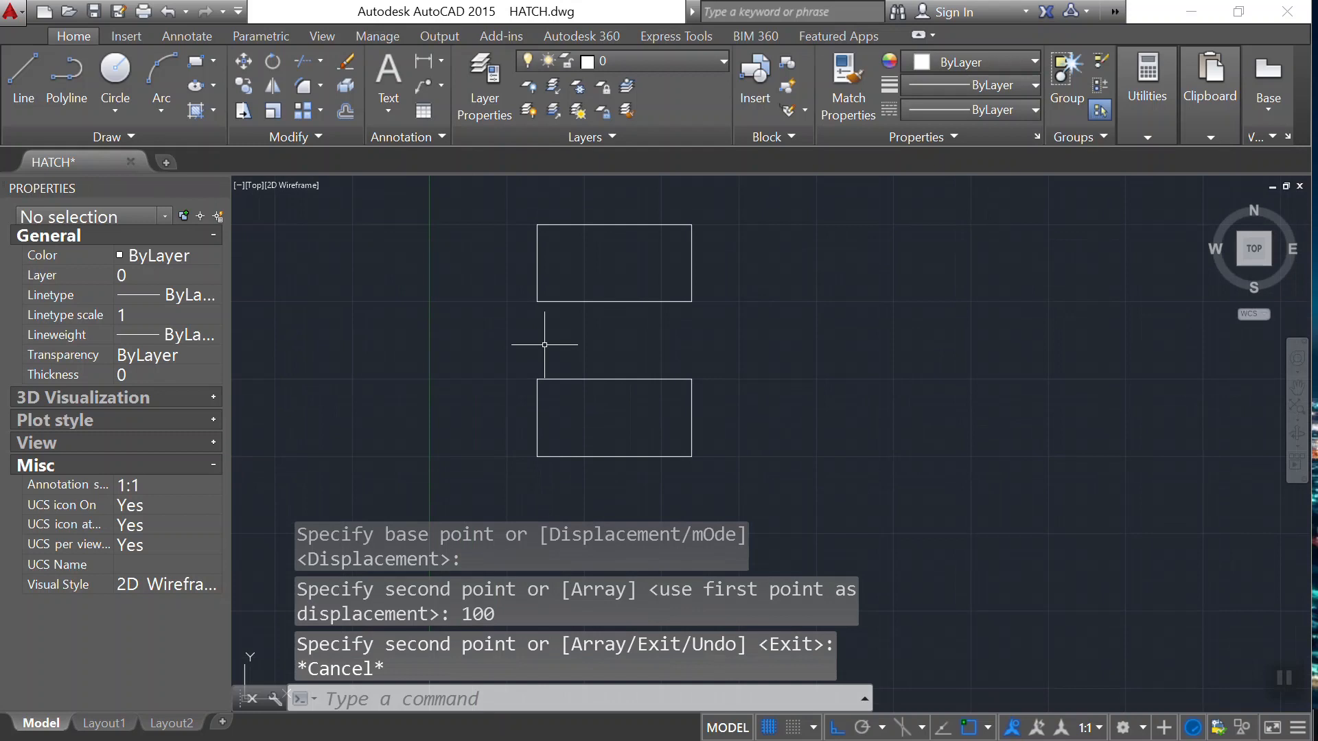
text(DLI)
key(Return)
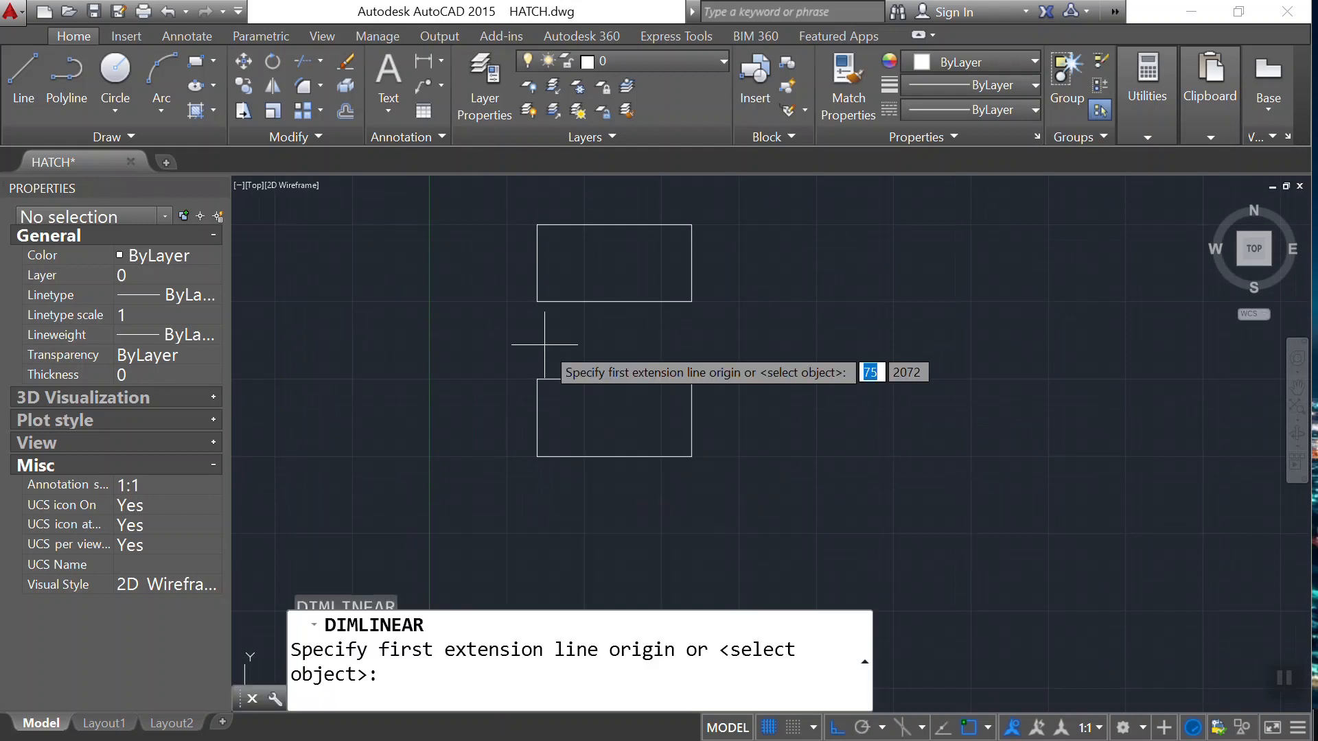
click(537, 456)
scroll(539, 453, up, 4)
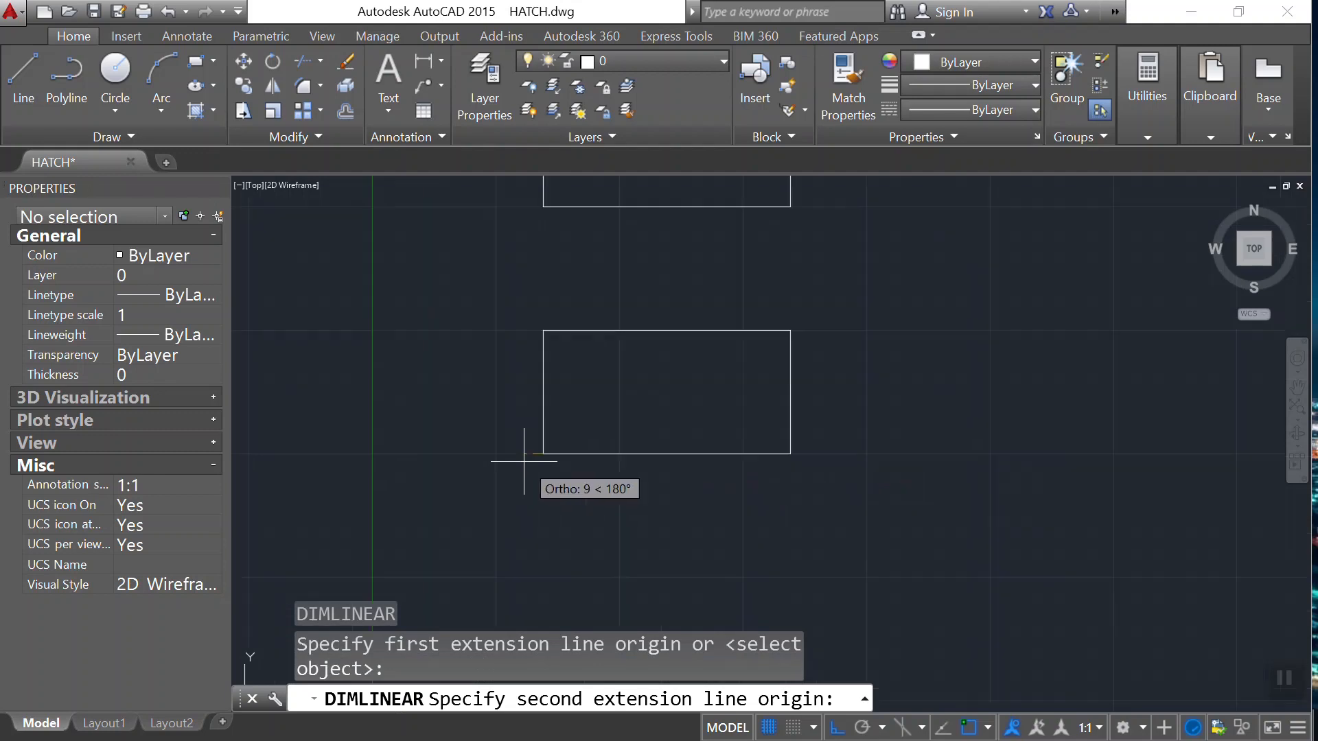
scroll(551, 445, down, 4)
scroll(528, 289, up, 4)
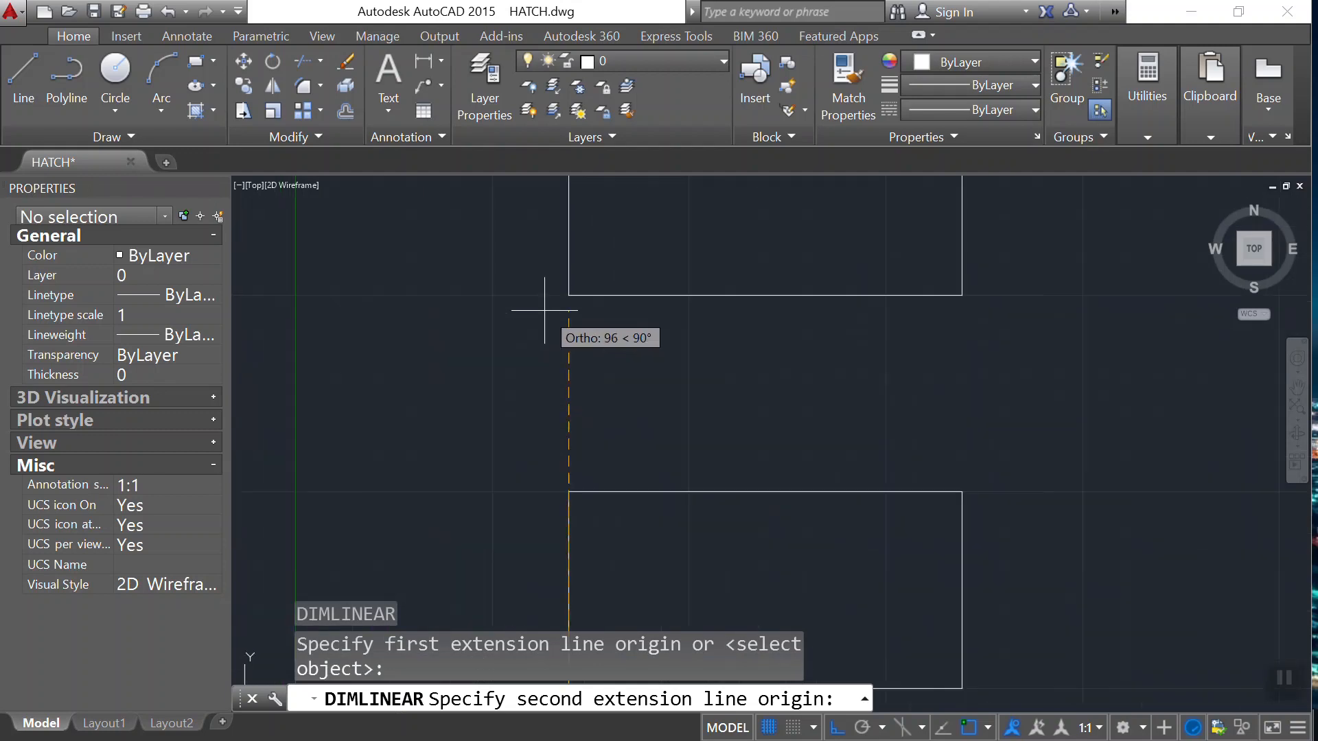
click(569, 296)
scroll(549, 296, down, 4)
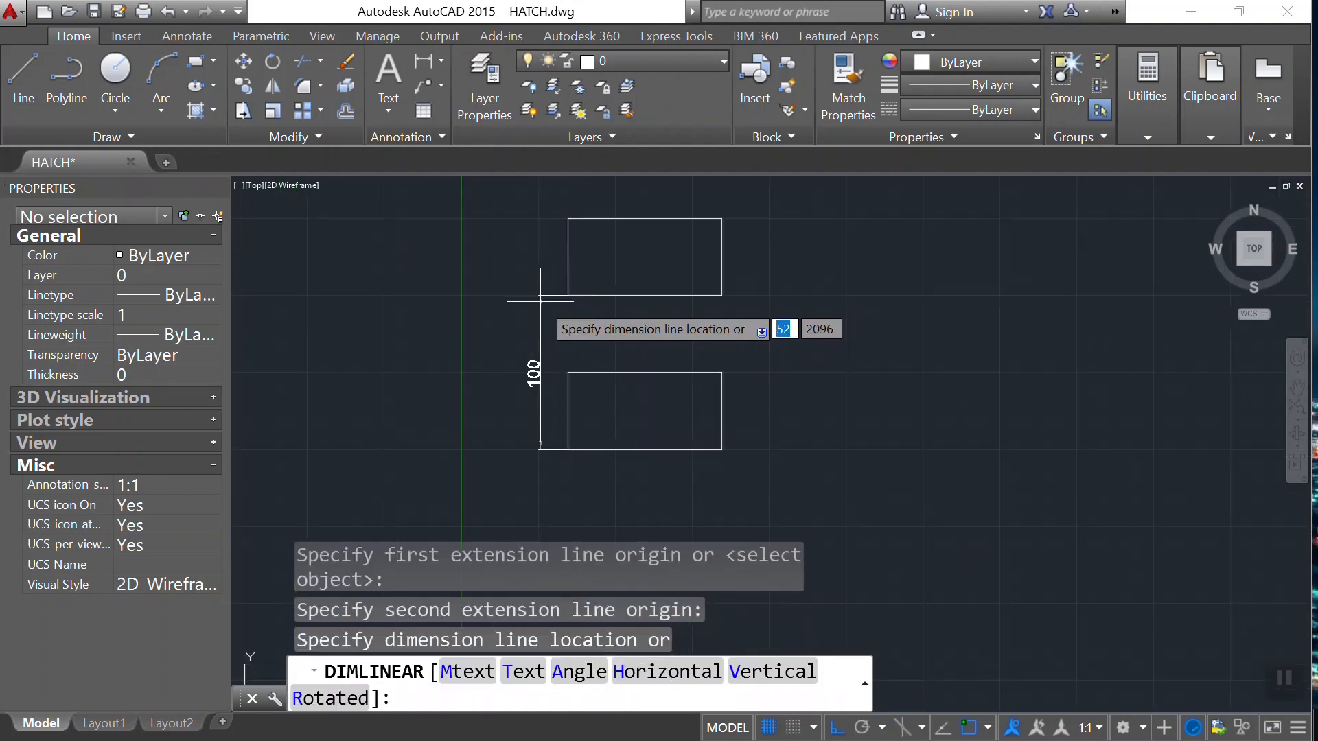
click(534, 301)
Copy the first small rectangle of the top row 250 units horizontally to the right, using its upper-right corner as base point
scroll(567, 388, down, 4)
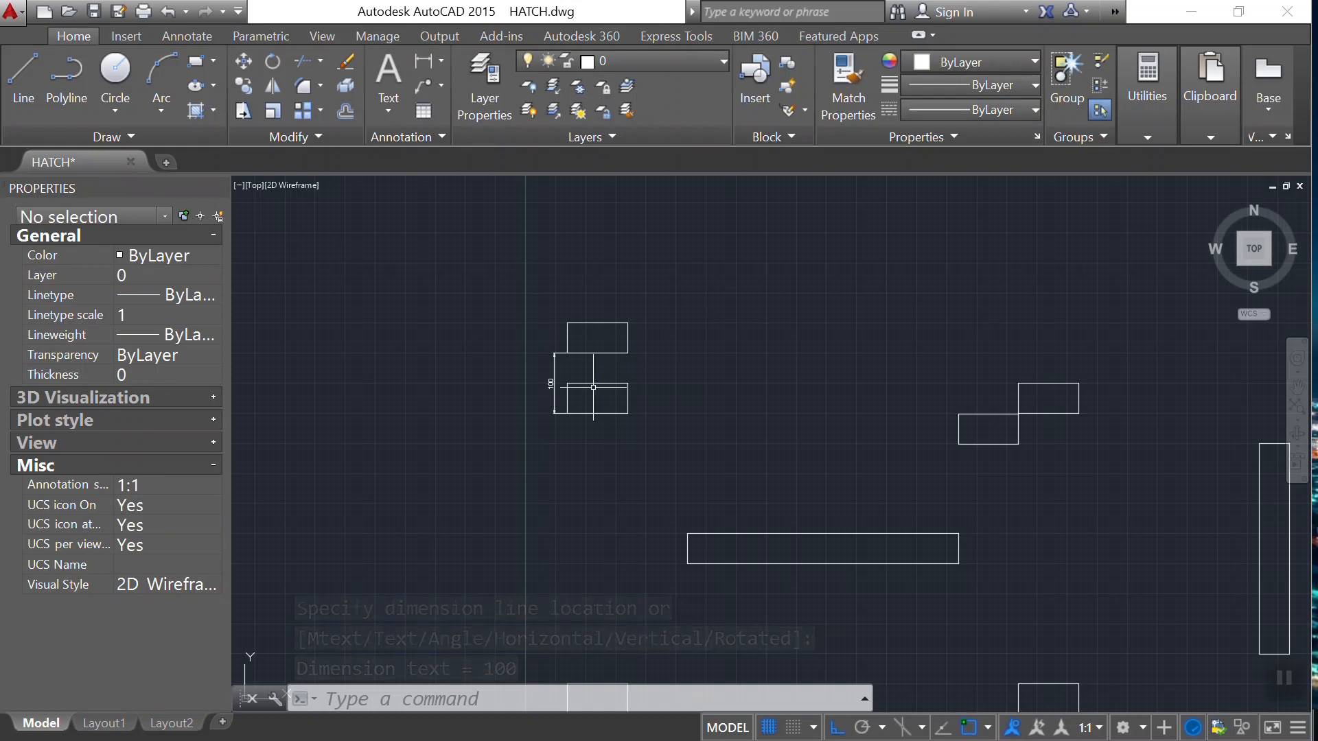
text(co)
key(Return)
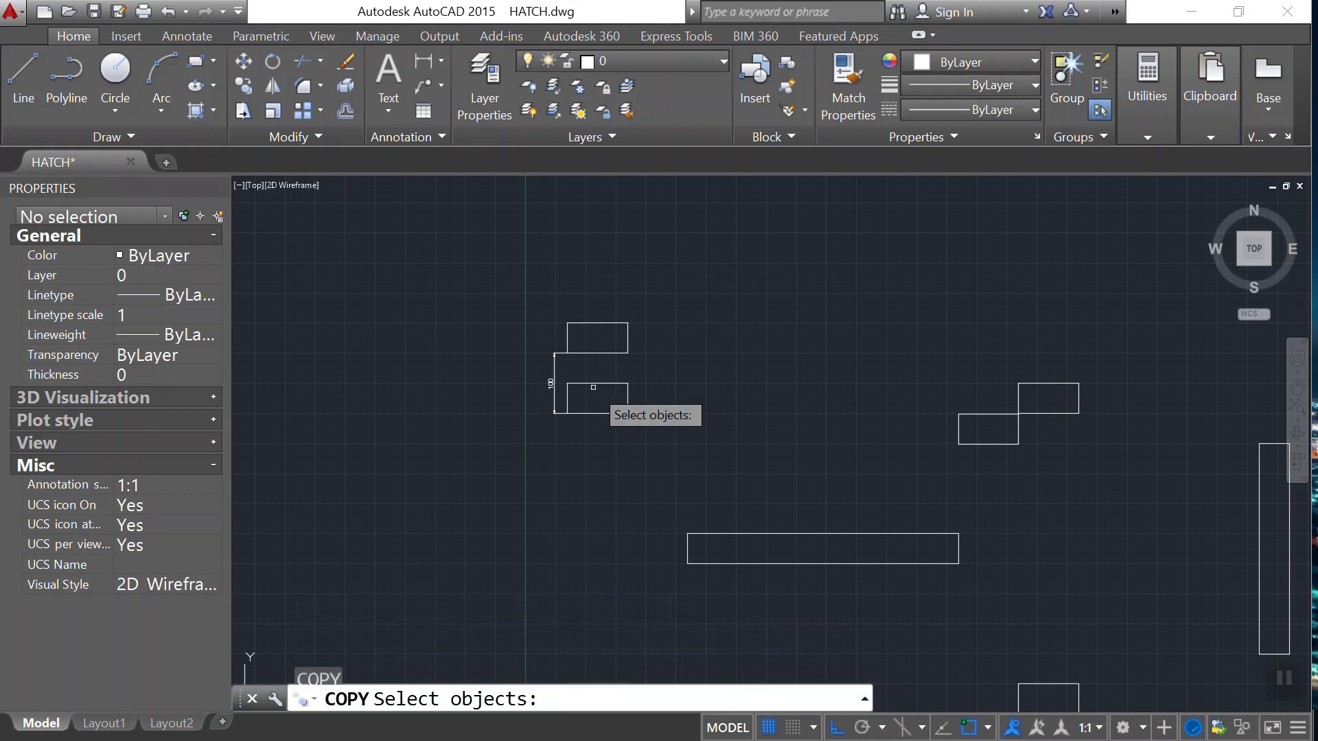
click(586, 382)
key(Return)
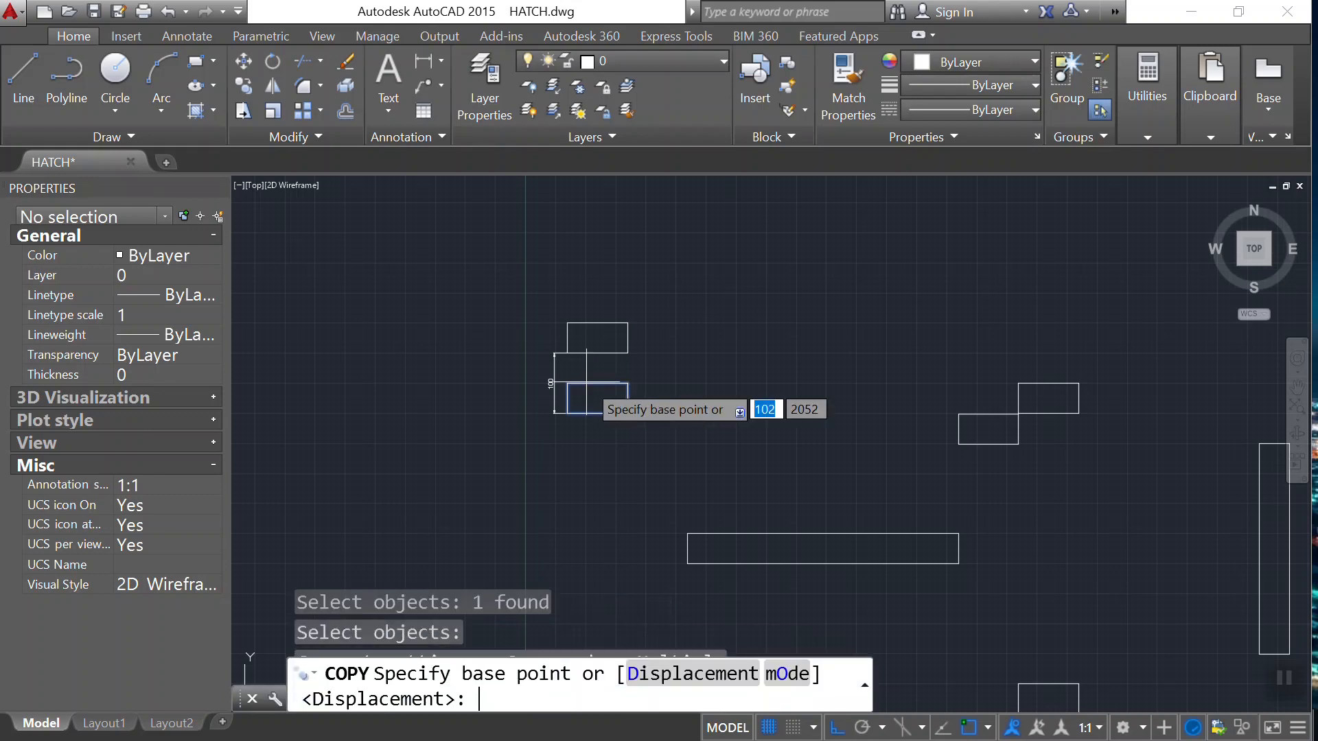
scroll(642, 390, up, 4)
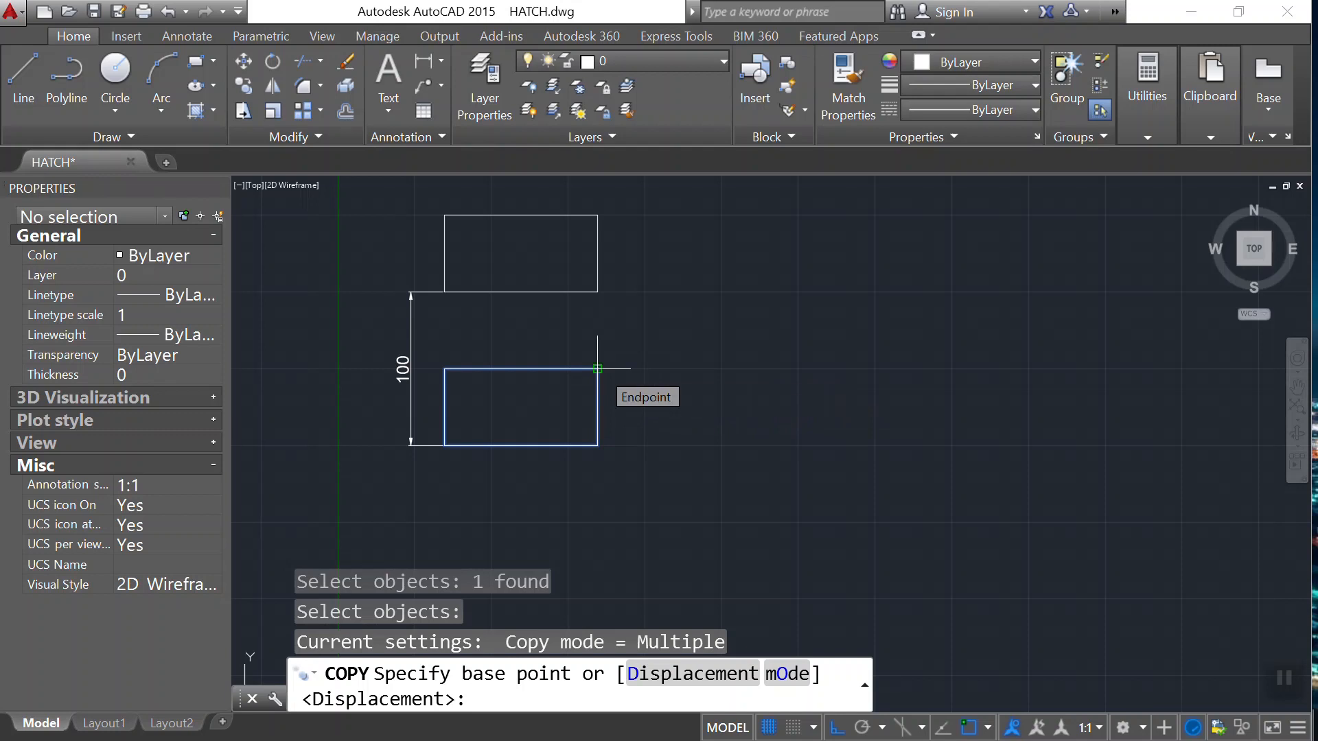
click(597, 368)
scroll(597, 370, down, 4)
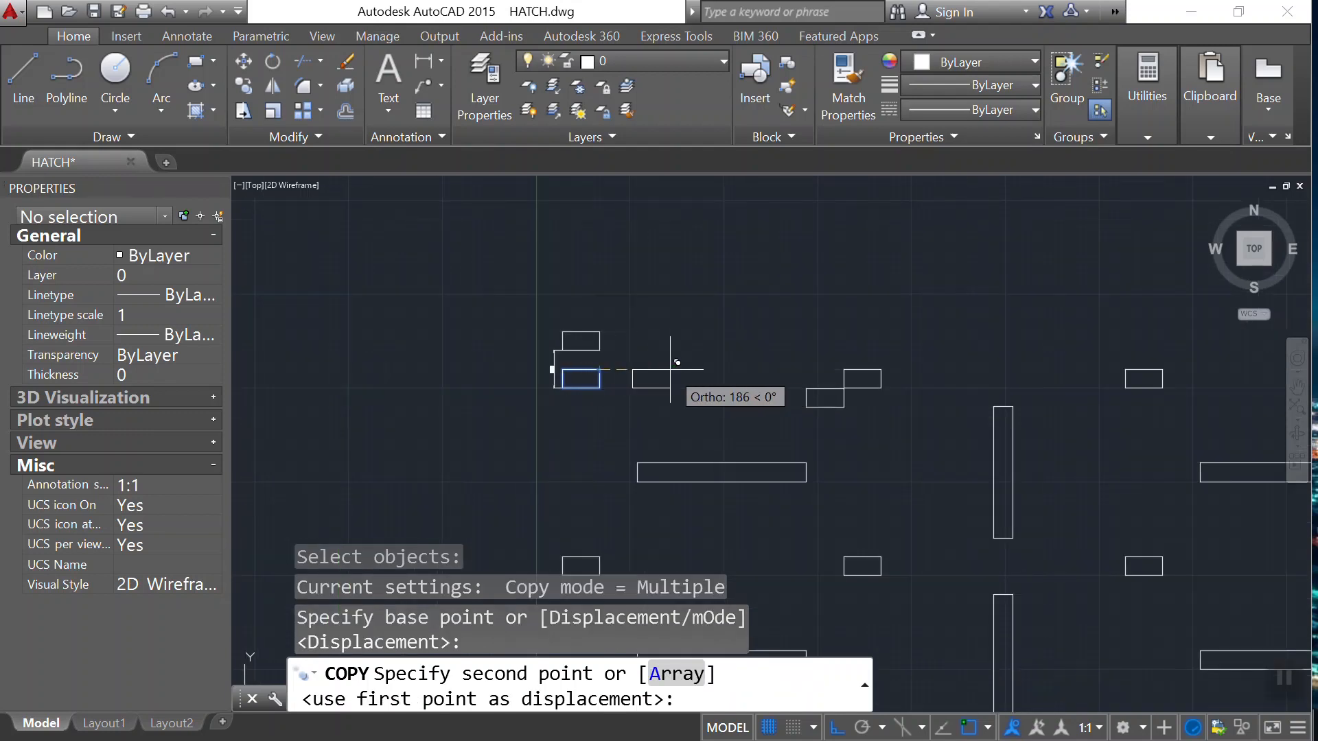
text(250)
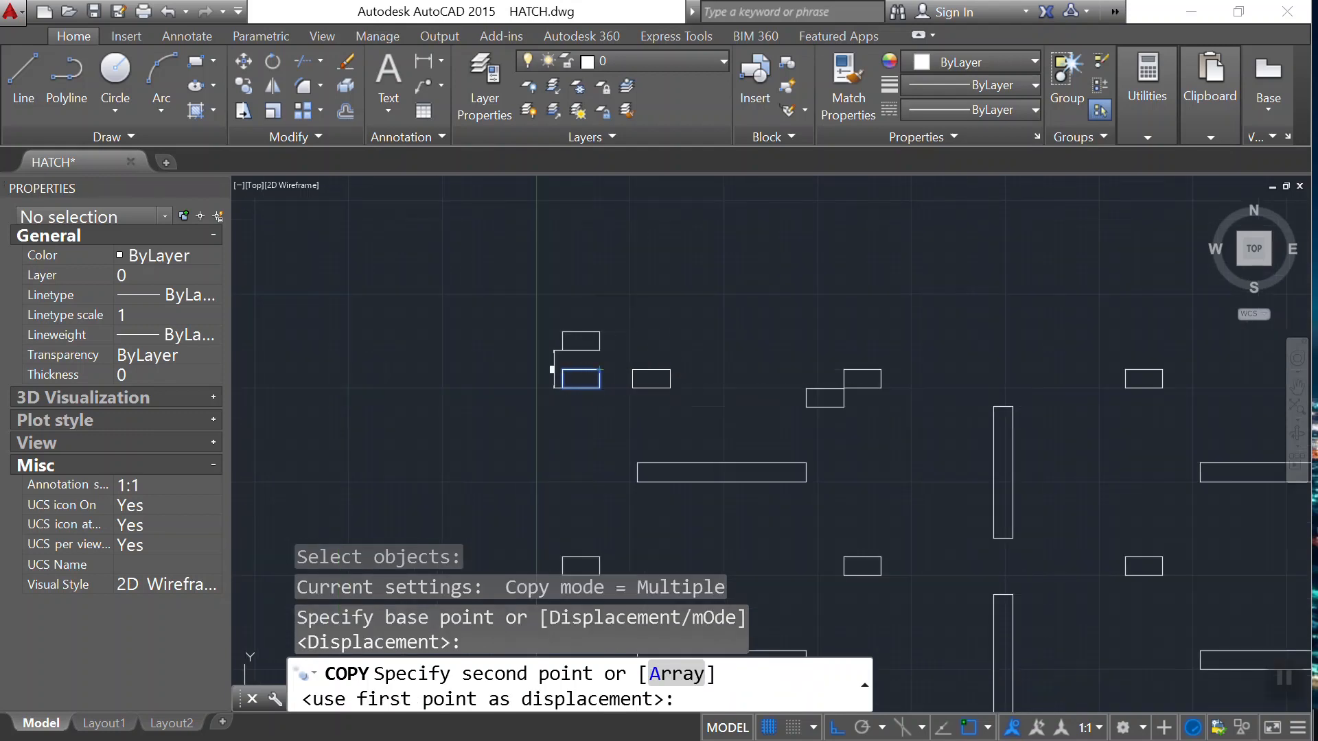
key(Return)
key(Escape)
Add a horizontal linear dimension between the upper-right corners of the original rectangle and its right-hand copy, placed above them
scroll(668, 369, up, 5)
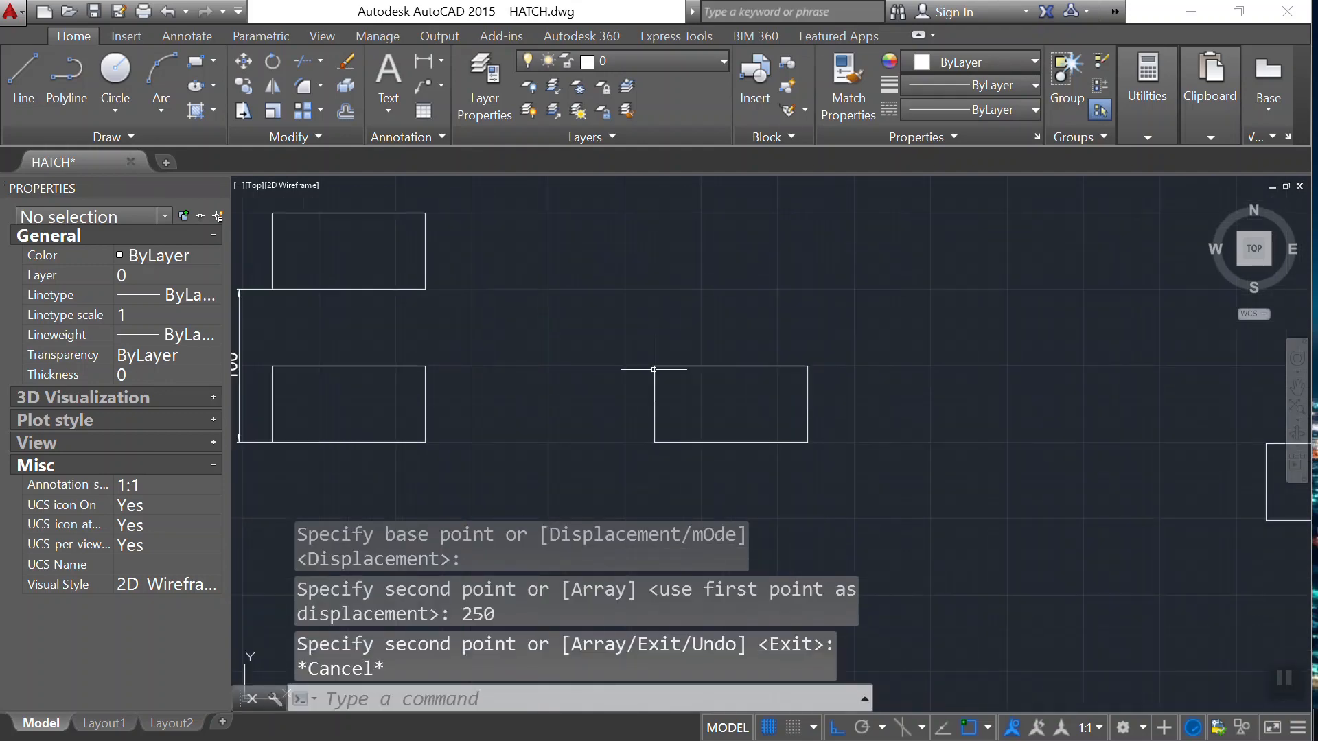
text(dli)
key(Return)
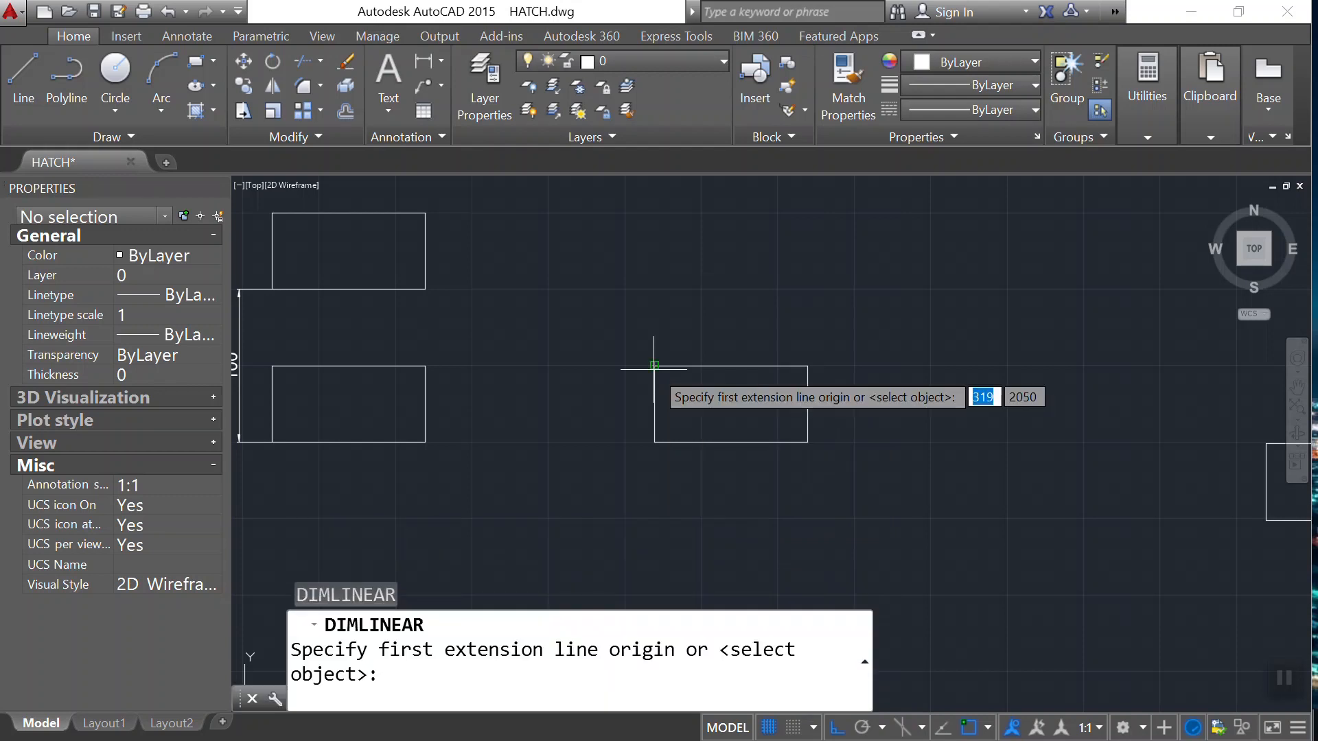
click(426, 366)
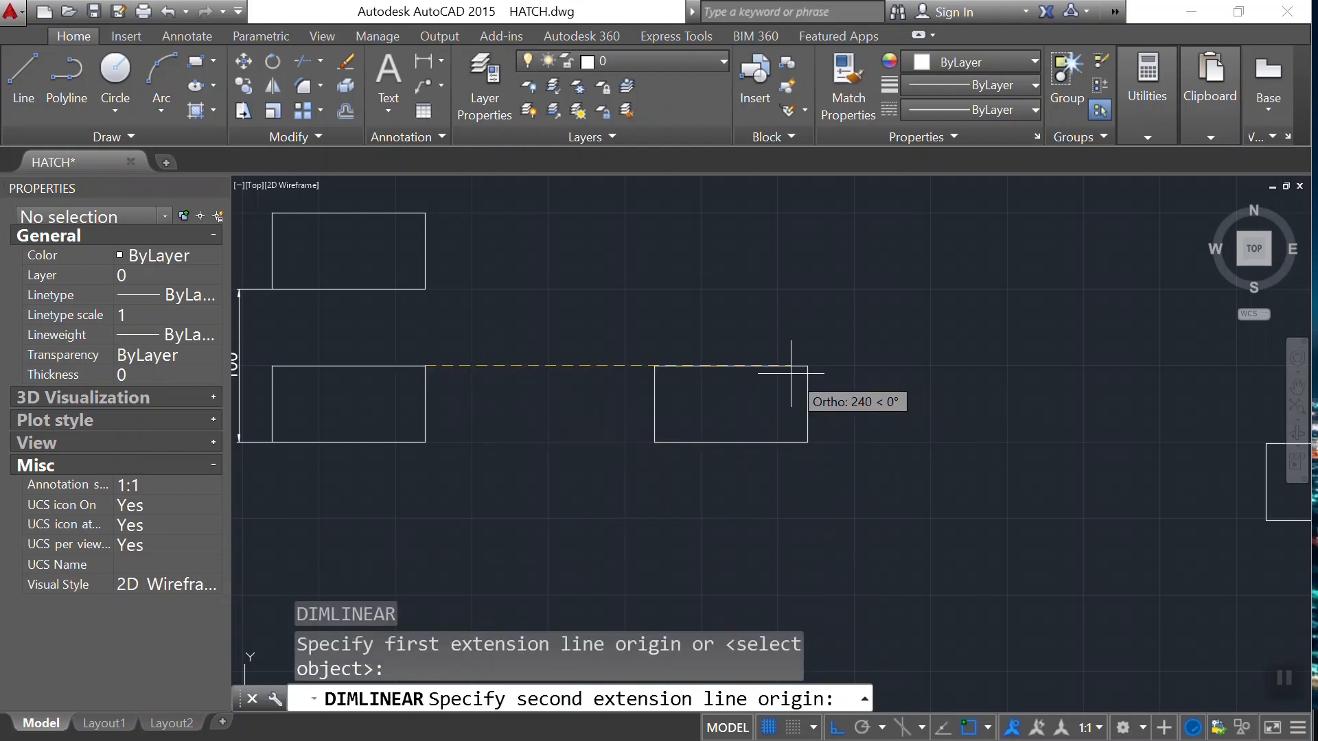
click(807, 366)
scroll(796, 346, down, 2)
click(783, 326)
scroll(783, 326, down, 3)
scroll(789, 306, up, 2)
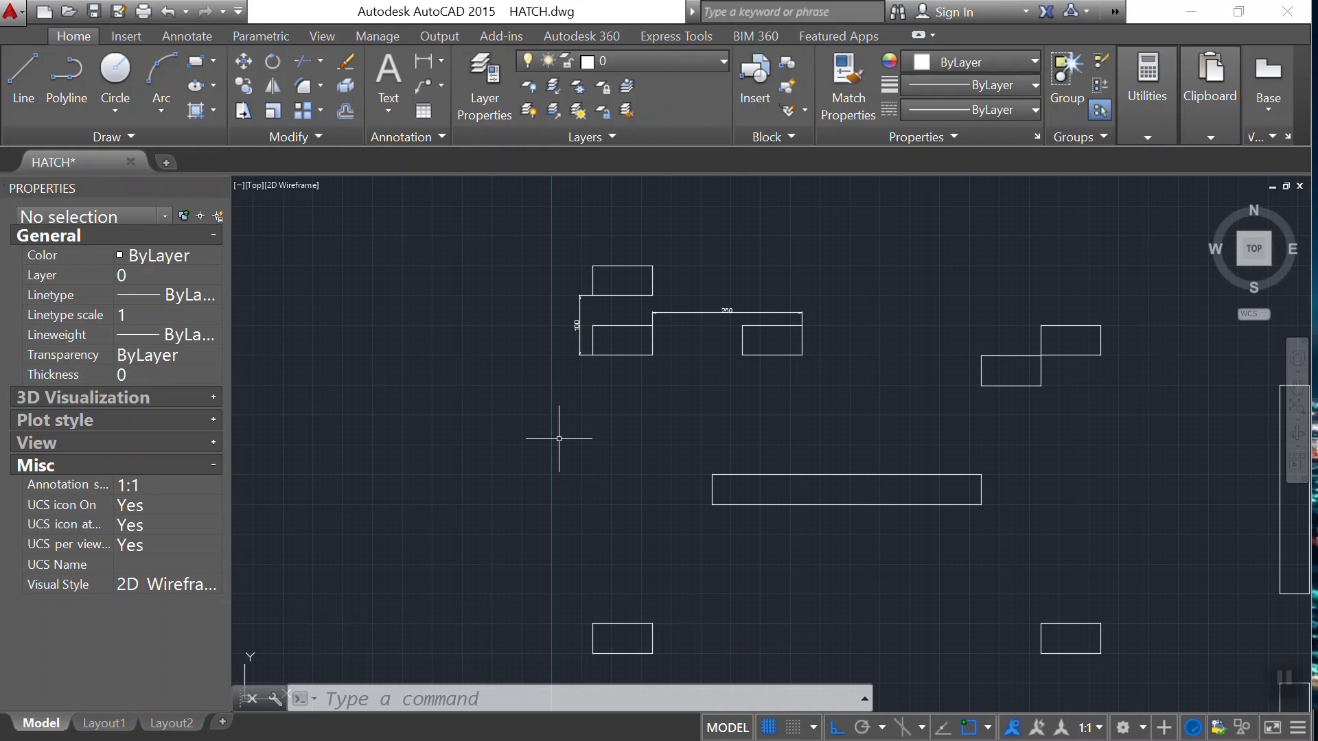
Start copying the first small rectangle of the second row and set the copy mode to Single
scroll(424, 446, down, 2)
middle_drag(455, 524, 506, 459)
middle_drag(509, 514, 540, 449)
scroll(540, 449, up, 2)
text(co)
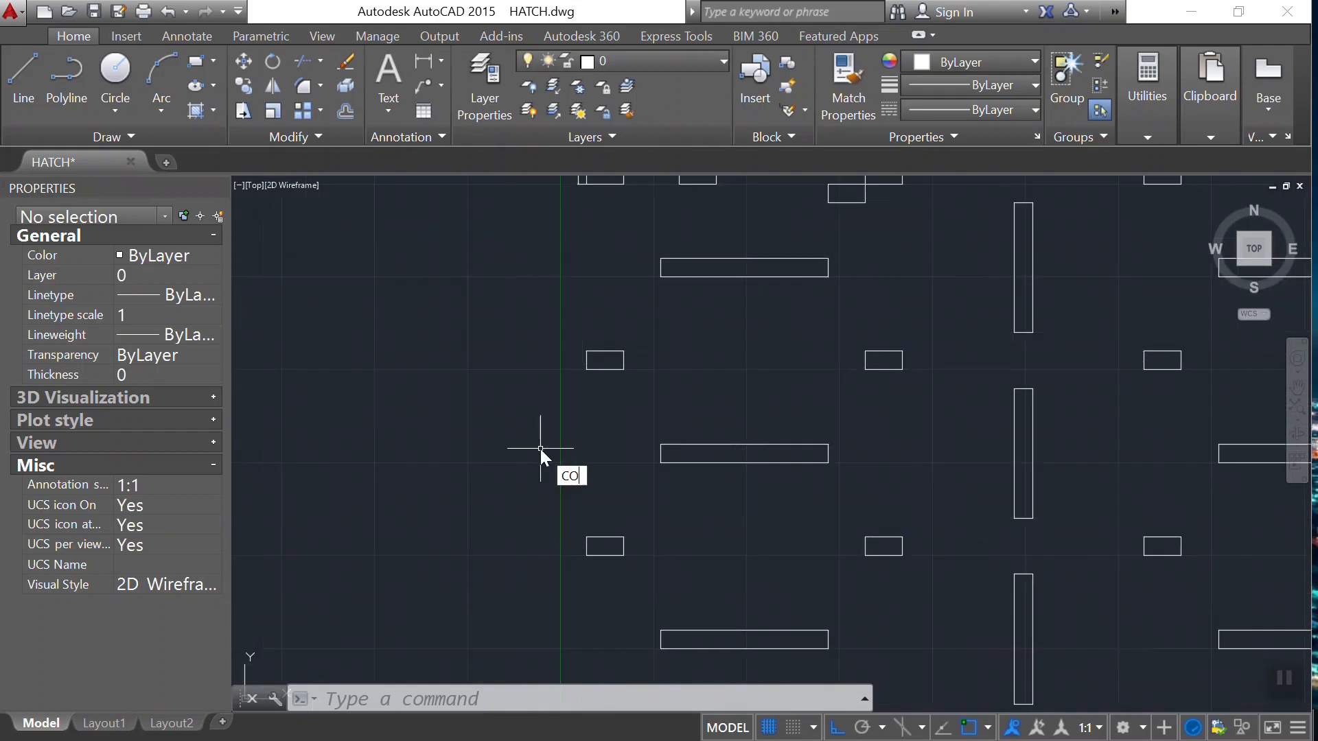
key(Return)
click(588, 360)
key(Return)
scroll(605, 353, up, 2)
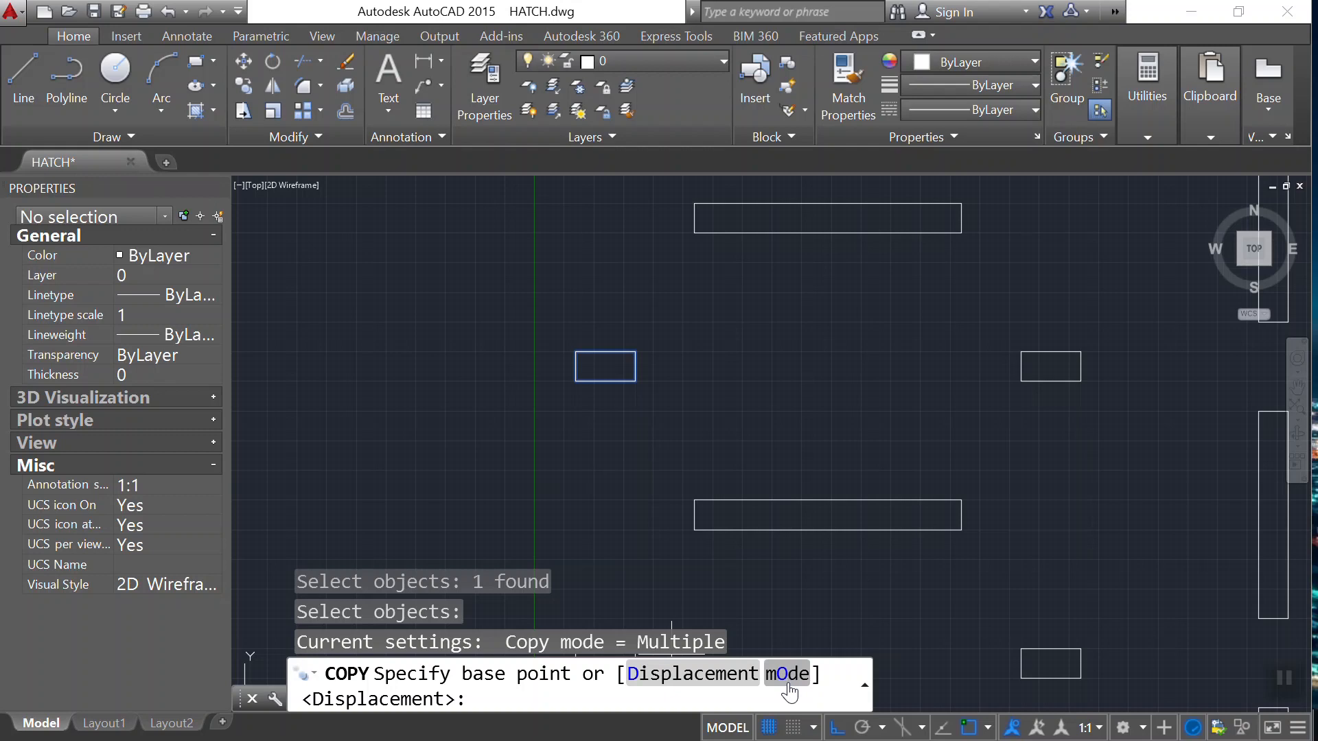
text(O)
key(Return)
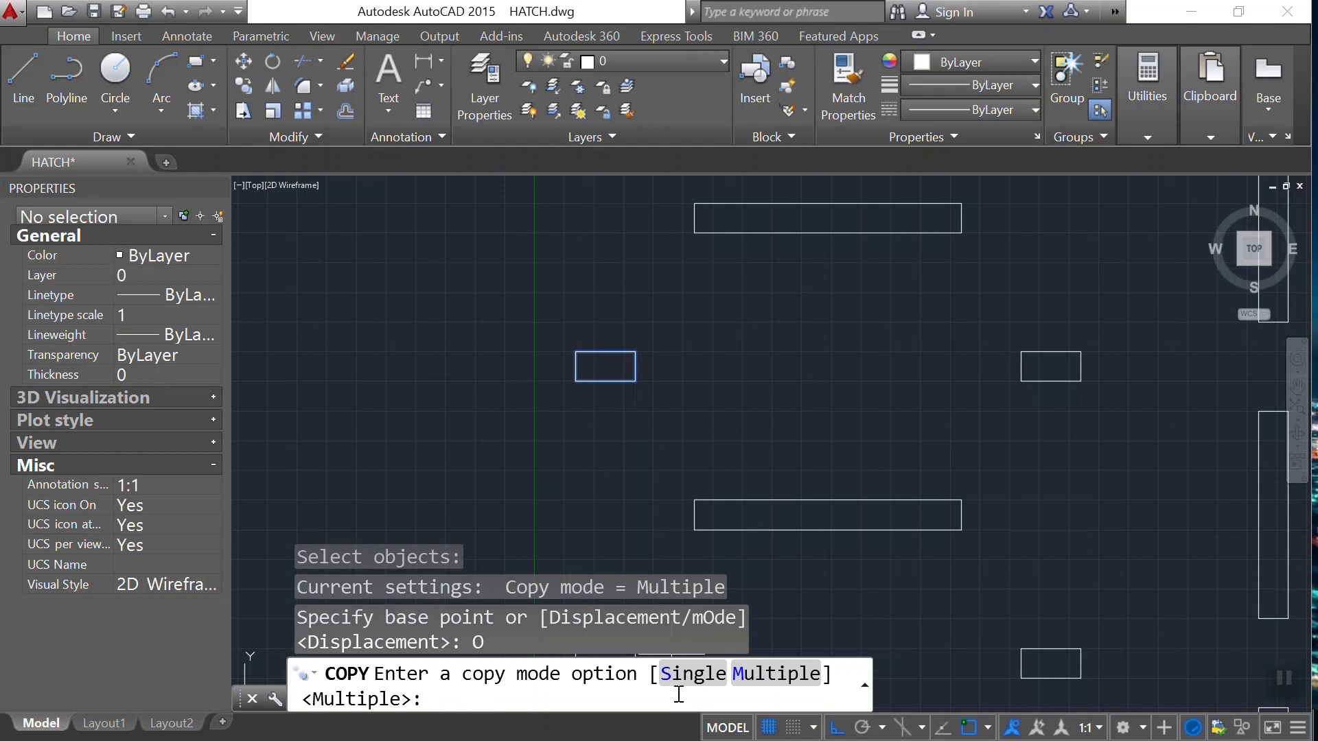
text(S)
key(Return)
Place the copy of the second-row rectangle 300 units straight up, using its upper-left corner as base point
scroll(598, 403, up, 4)
scroll(605, 431, down, 2)
scroll(532, 443, down, 2)
scroll(528, 364, up, 4)
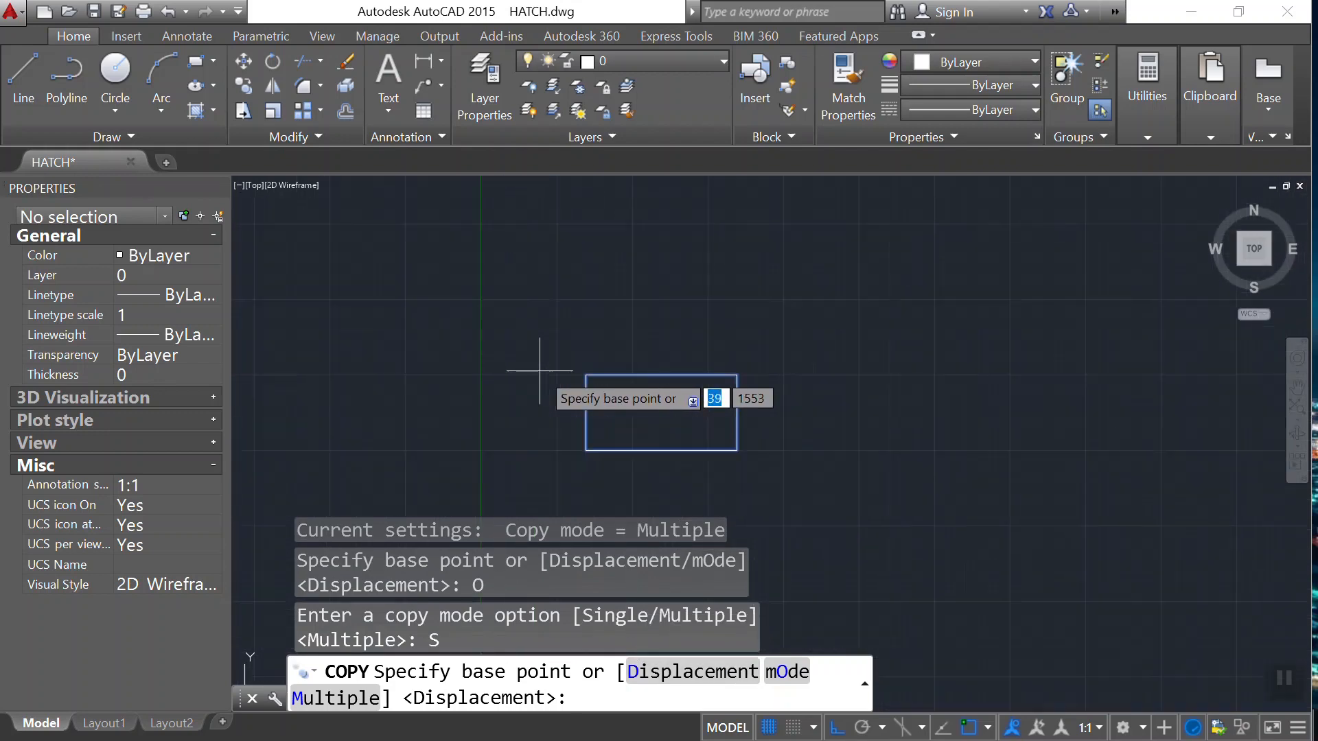
click(586, 375)
scroll(591, 373, down, 2)
scroll(595, 377, up, 1)
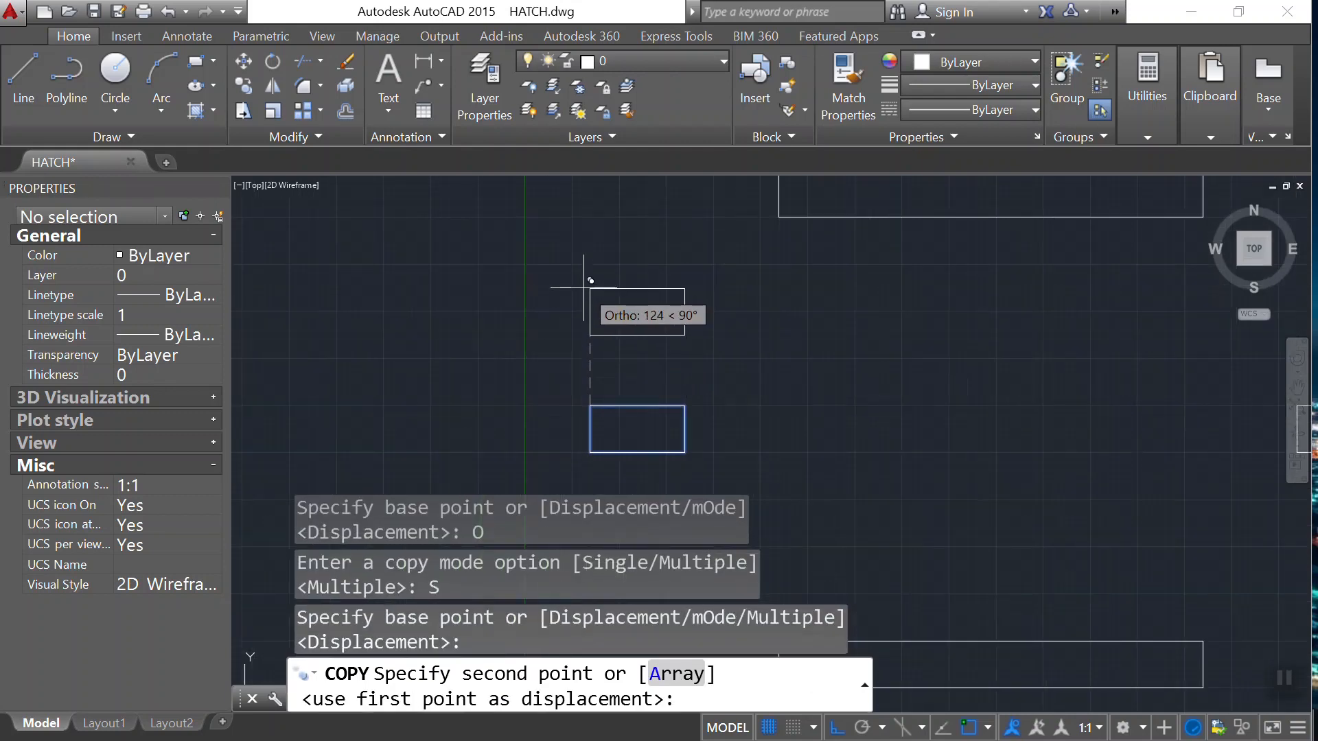
text(300)
key(Return)
Start copying the first small rectangle of the second row again with the Multiple option
scroll(584, 287, down, 4)
scroll(609, 259, up, 3)
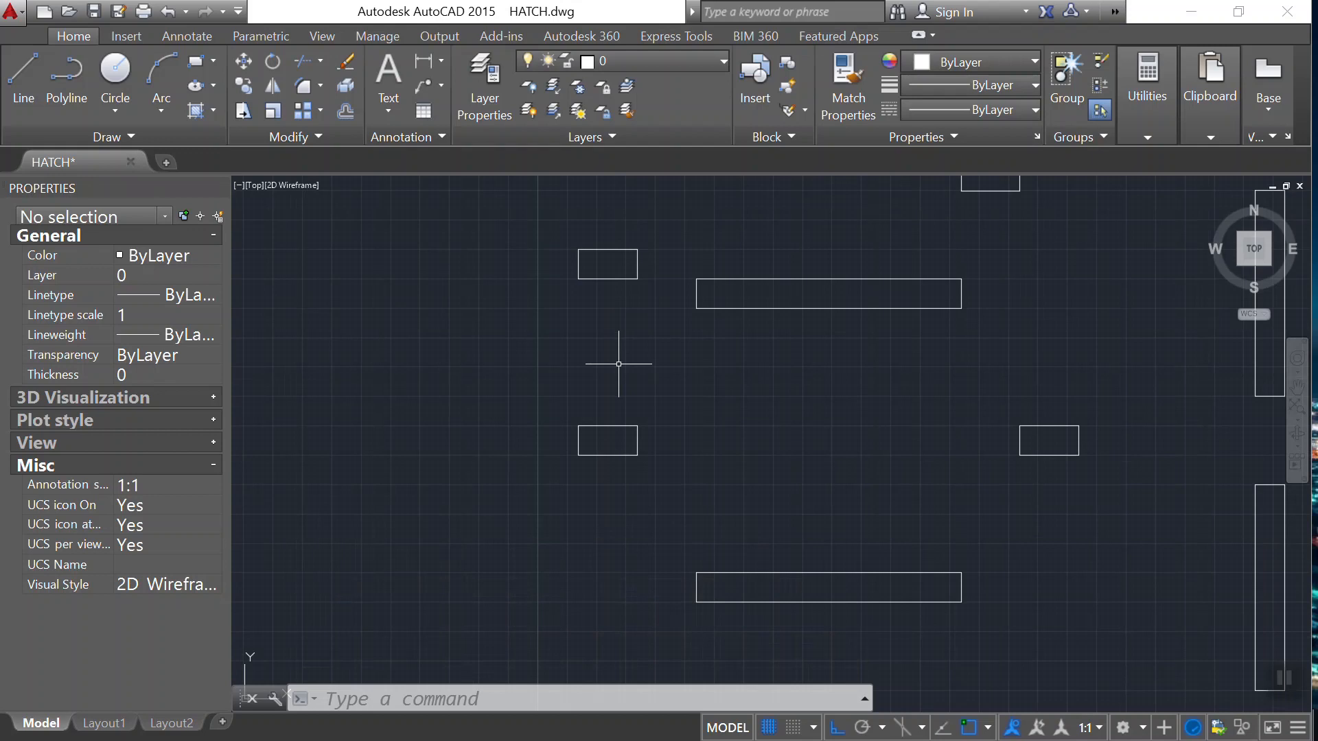
text(co)
key(Return)
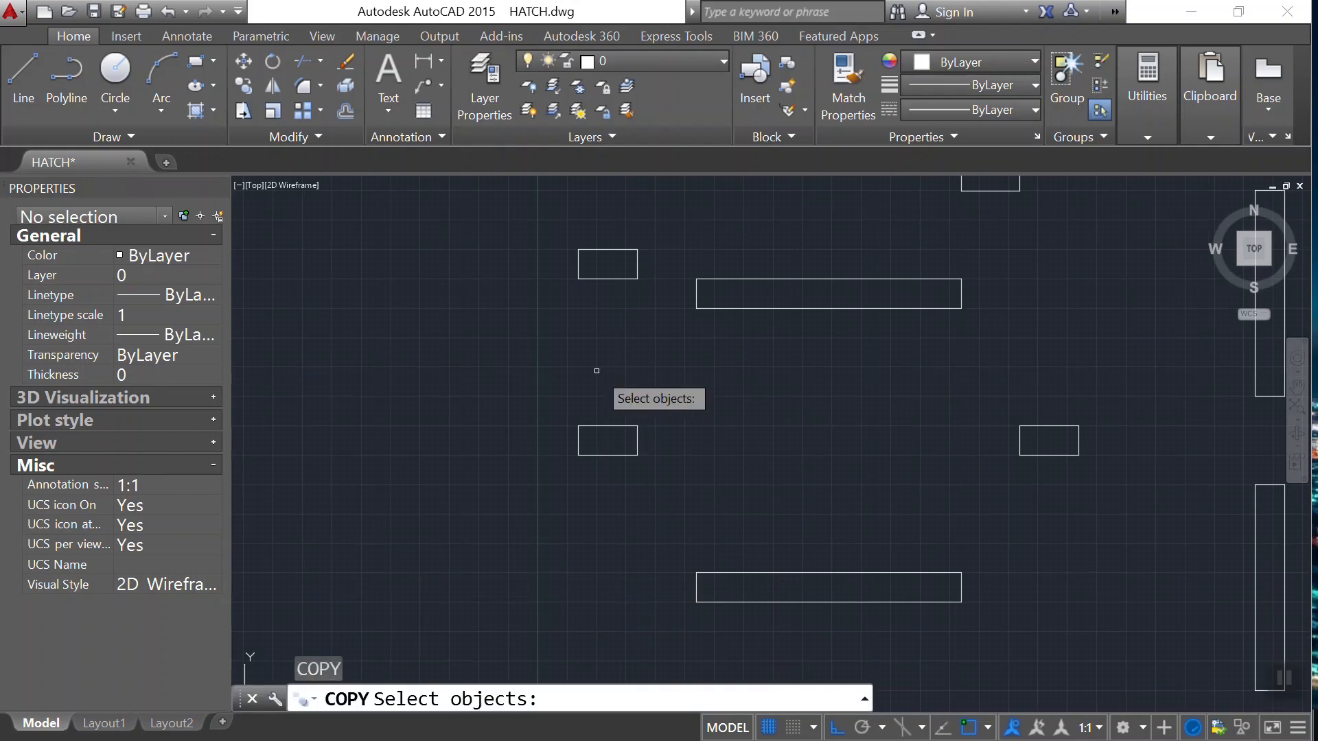
click(585, 425)
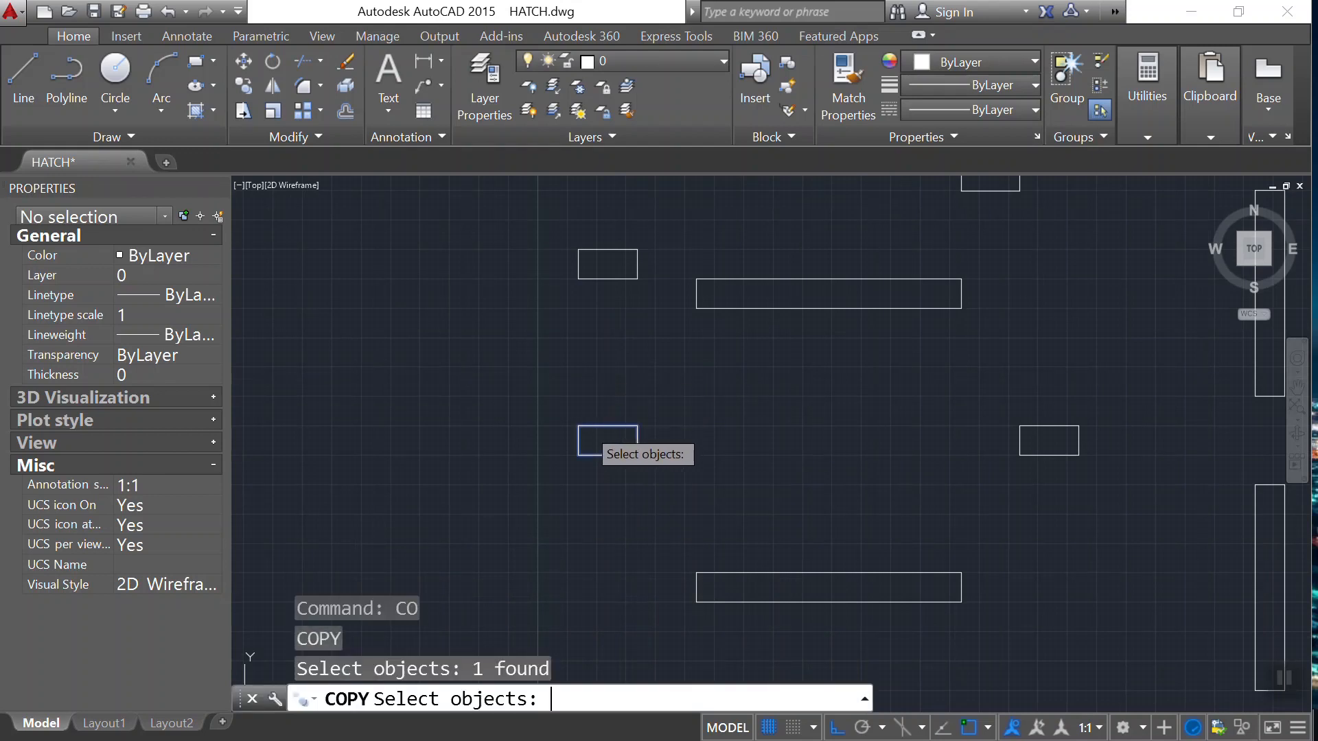
key(Return)
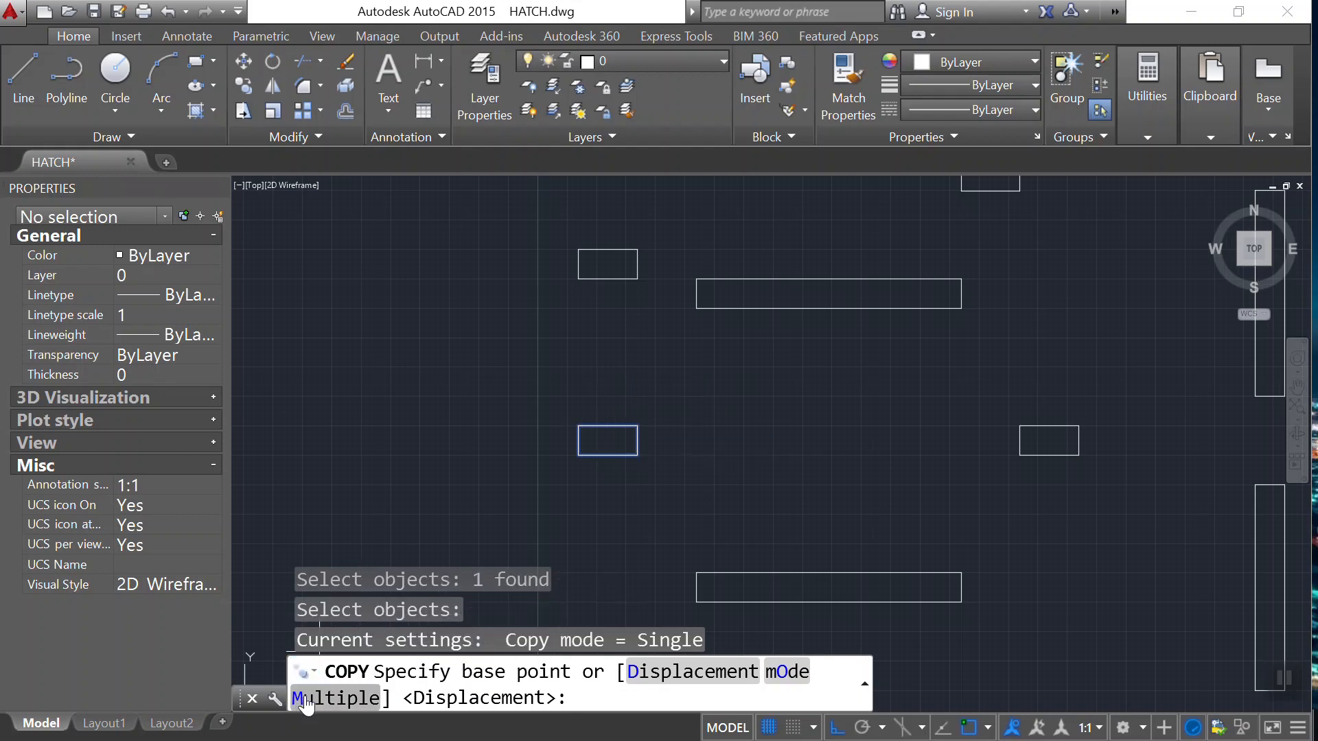
text(M)
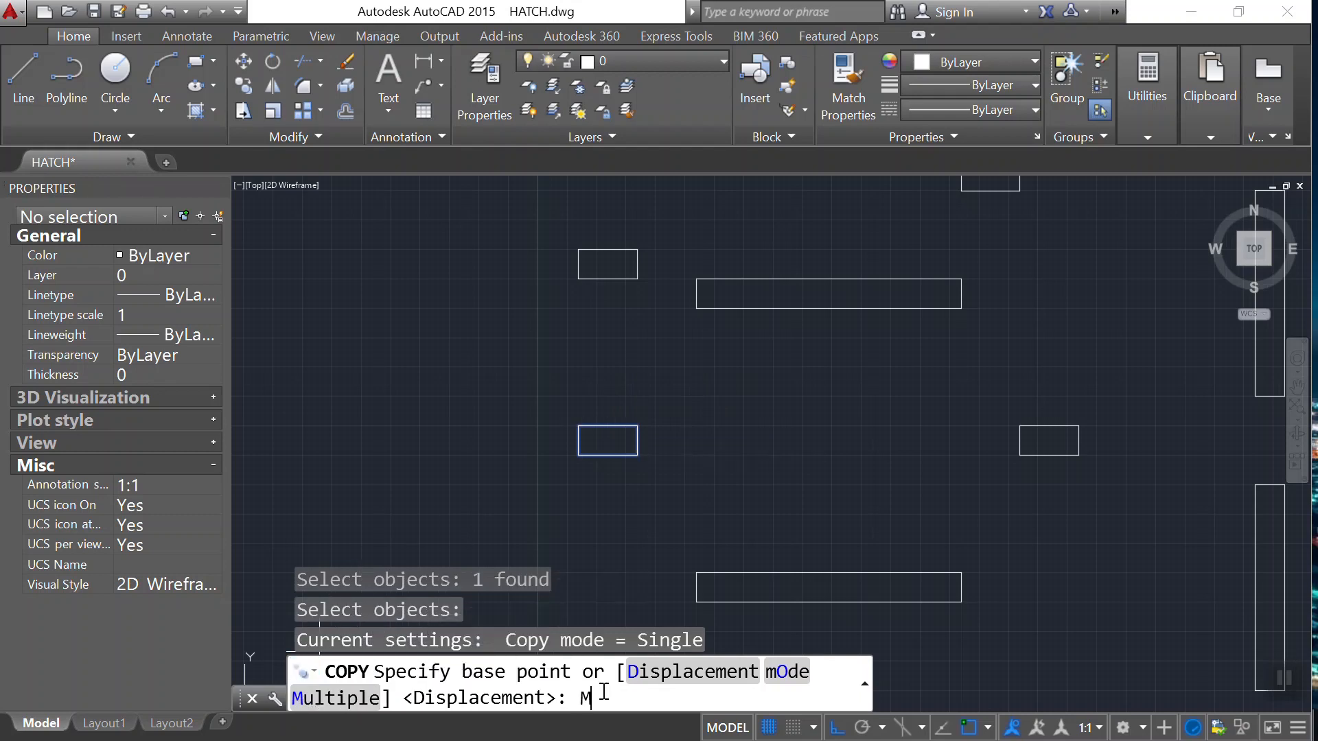
key(Return)
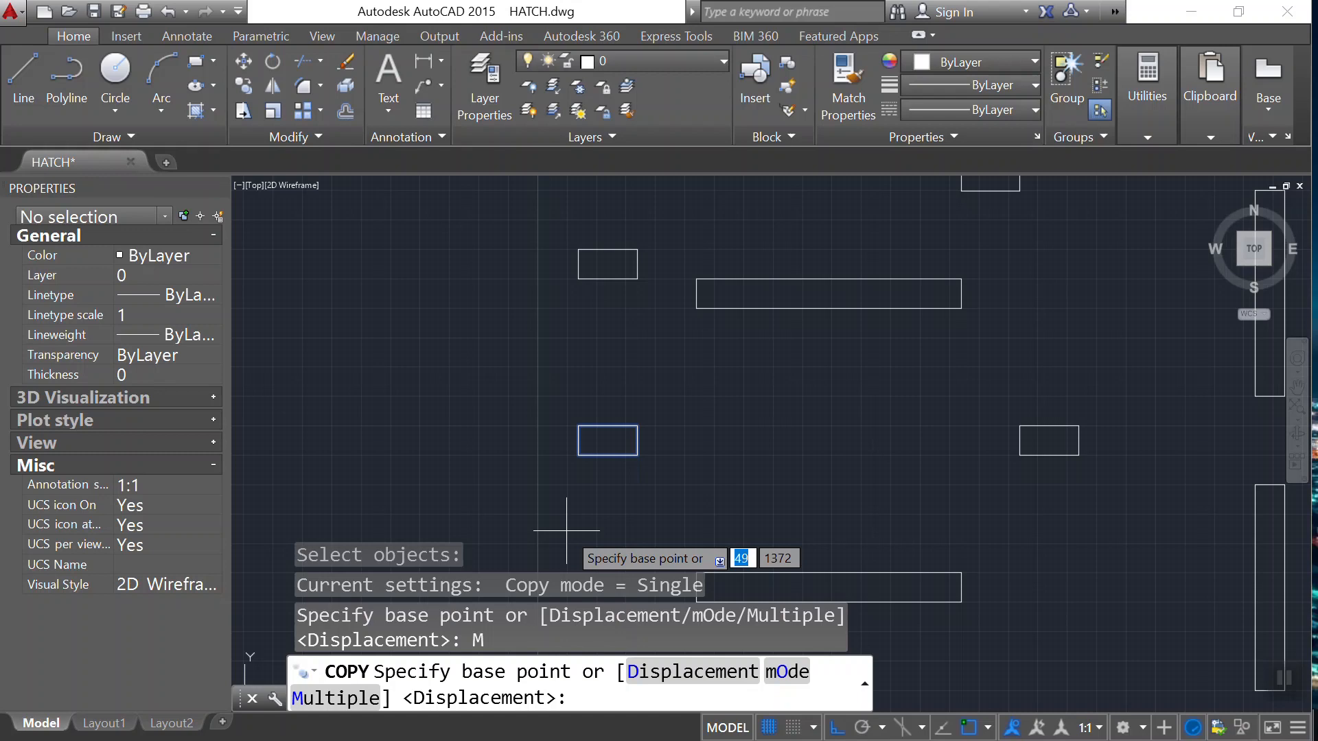
Place copies of the rectangle 200, 400 and 600 units to the left, using its lower-left corner as base point
scroll(557, 517, up, 2)
scroll(545, 449, up, 2)
click(619, 405)
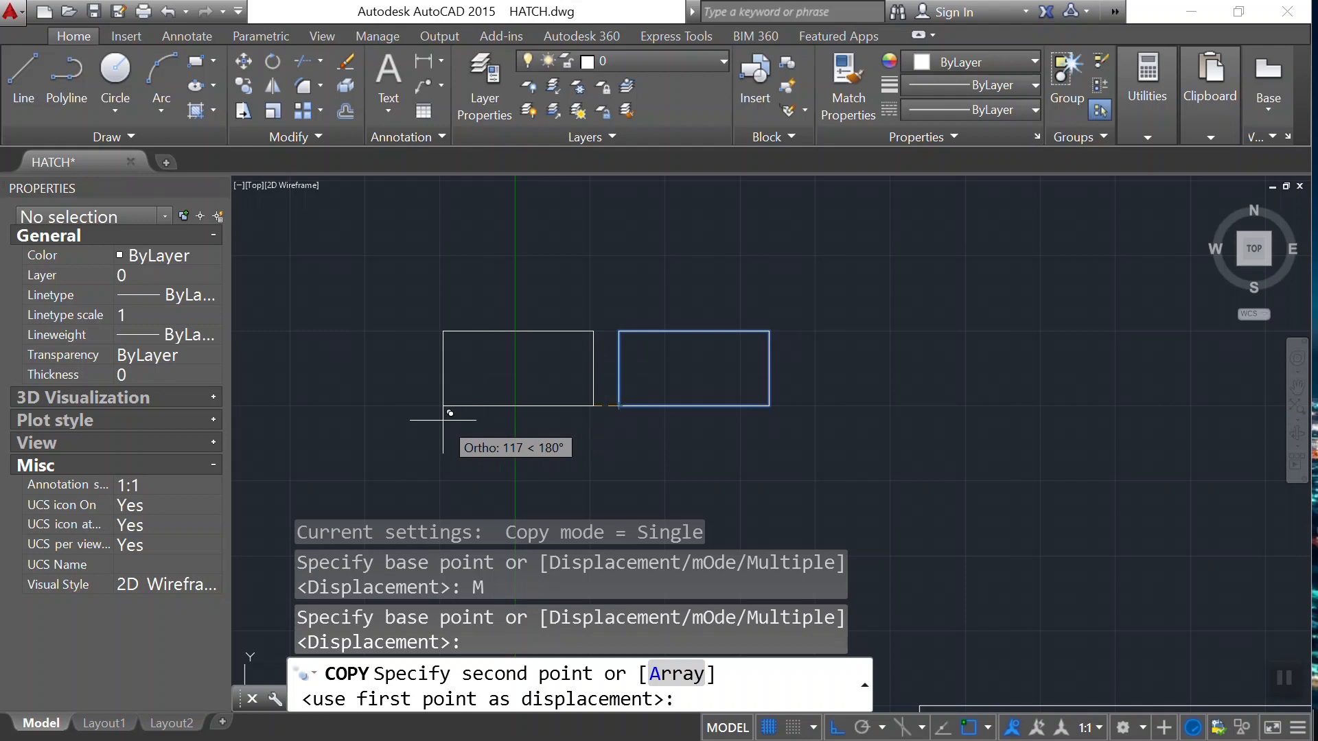
text(200)
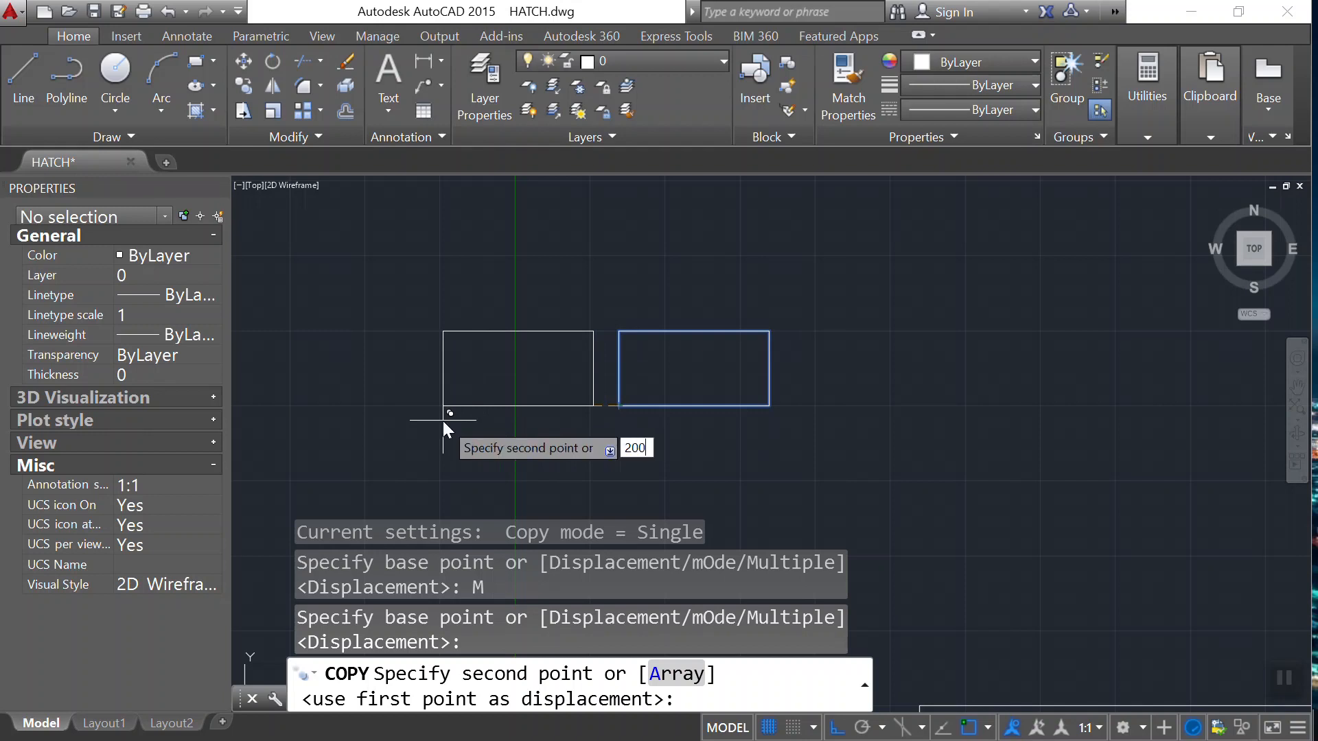
key(Return)
scroll(642, 383, down, 4)
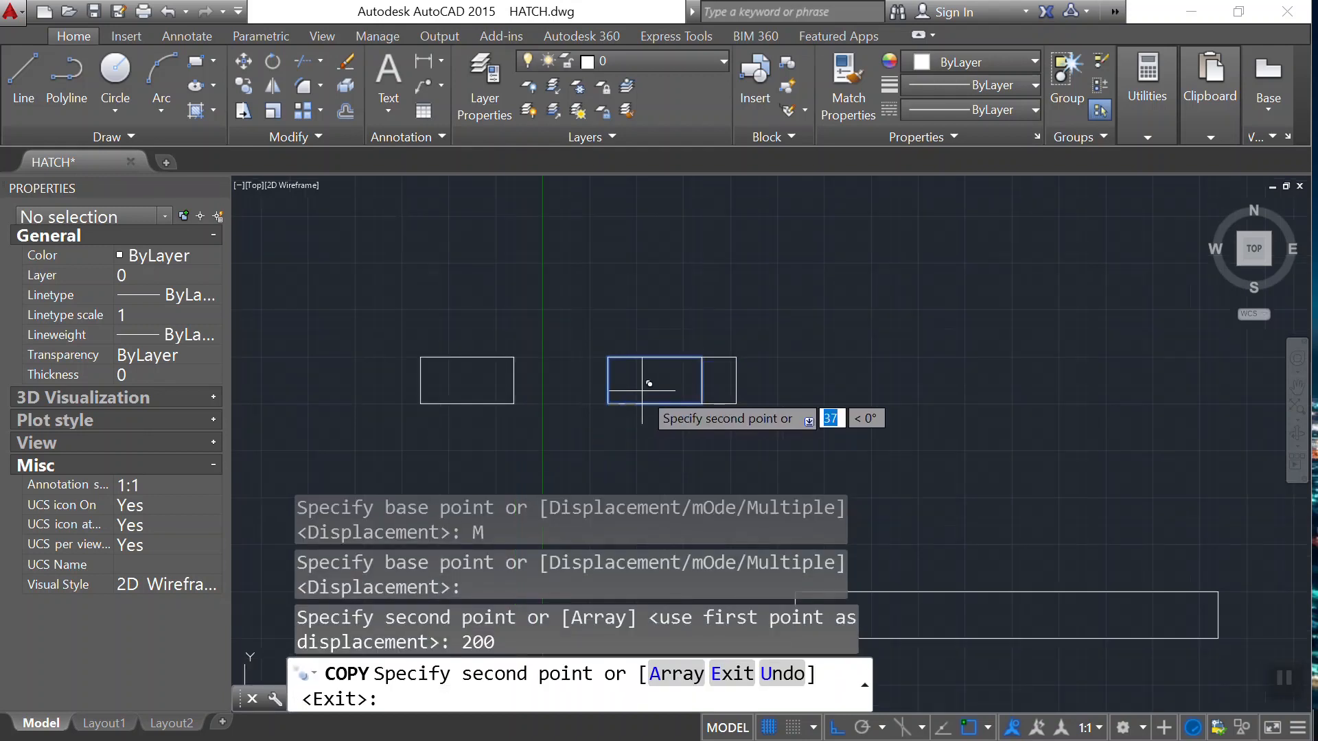
scroll(563, 412, up, 2)
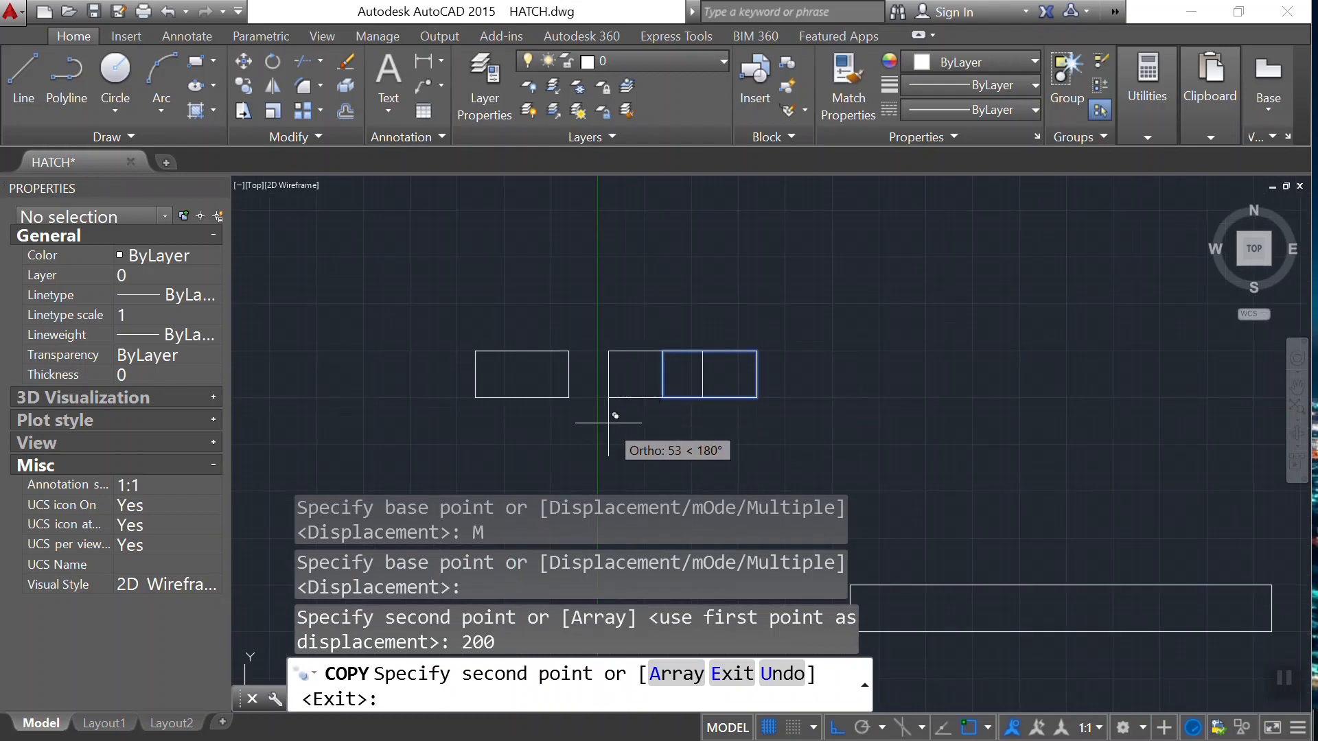
scroll(617, 423, down, 2)
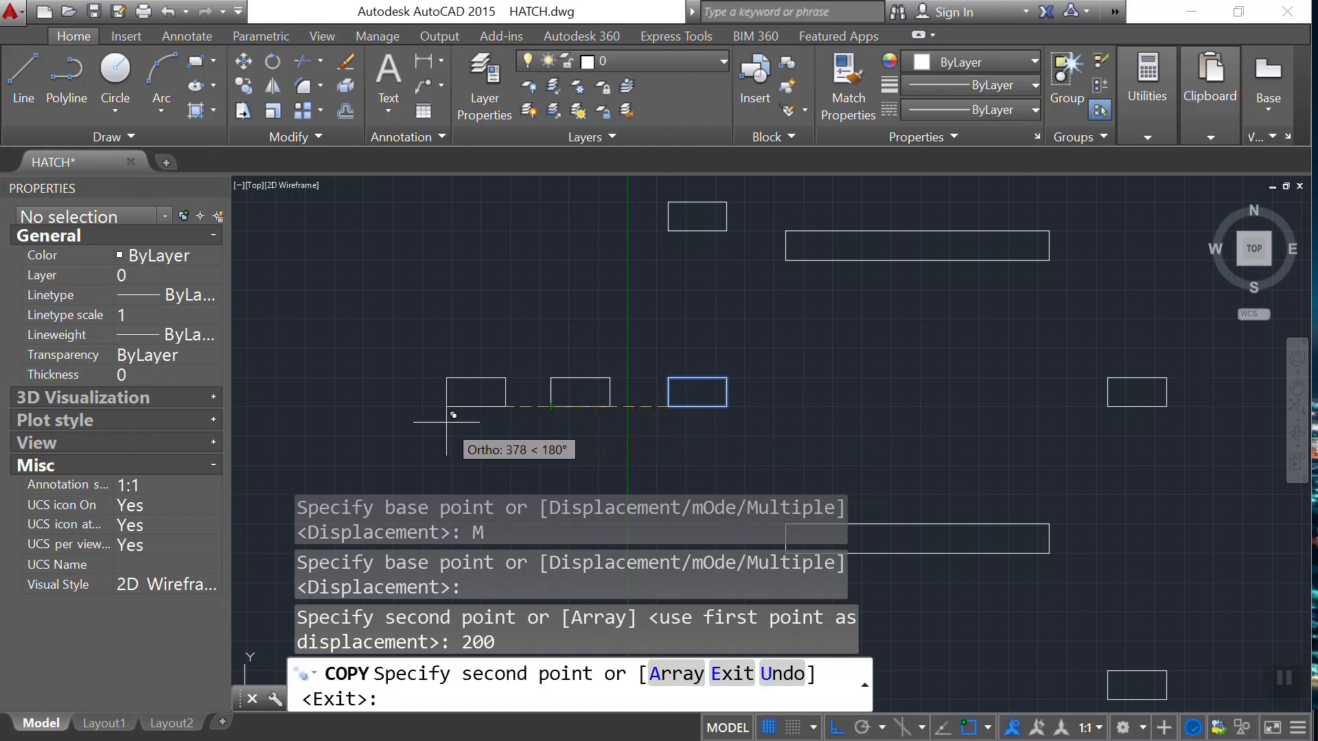
text(400)
key(Return)
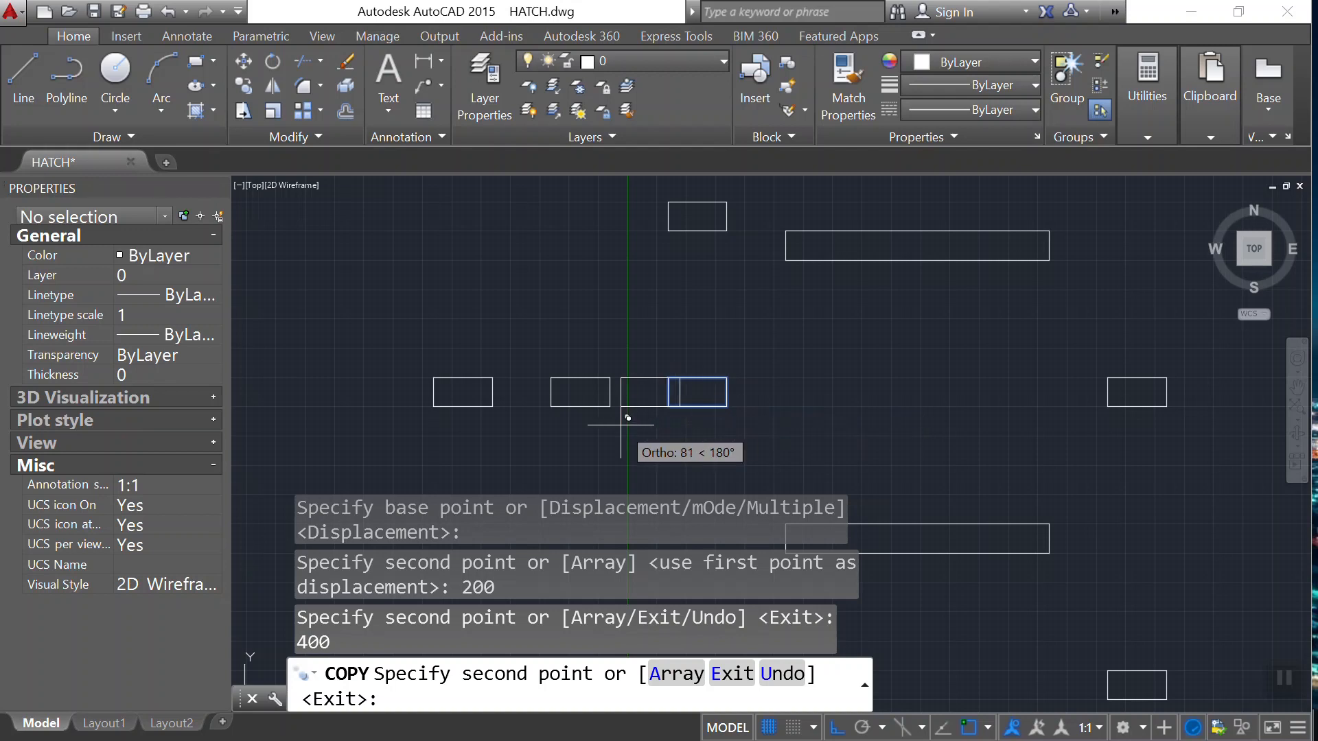
text(600)
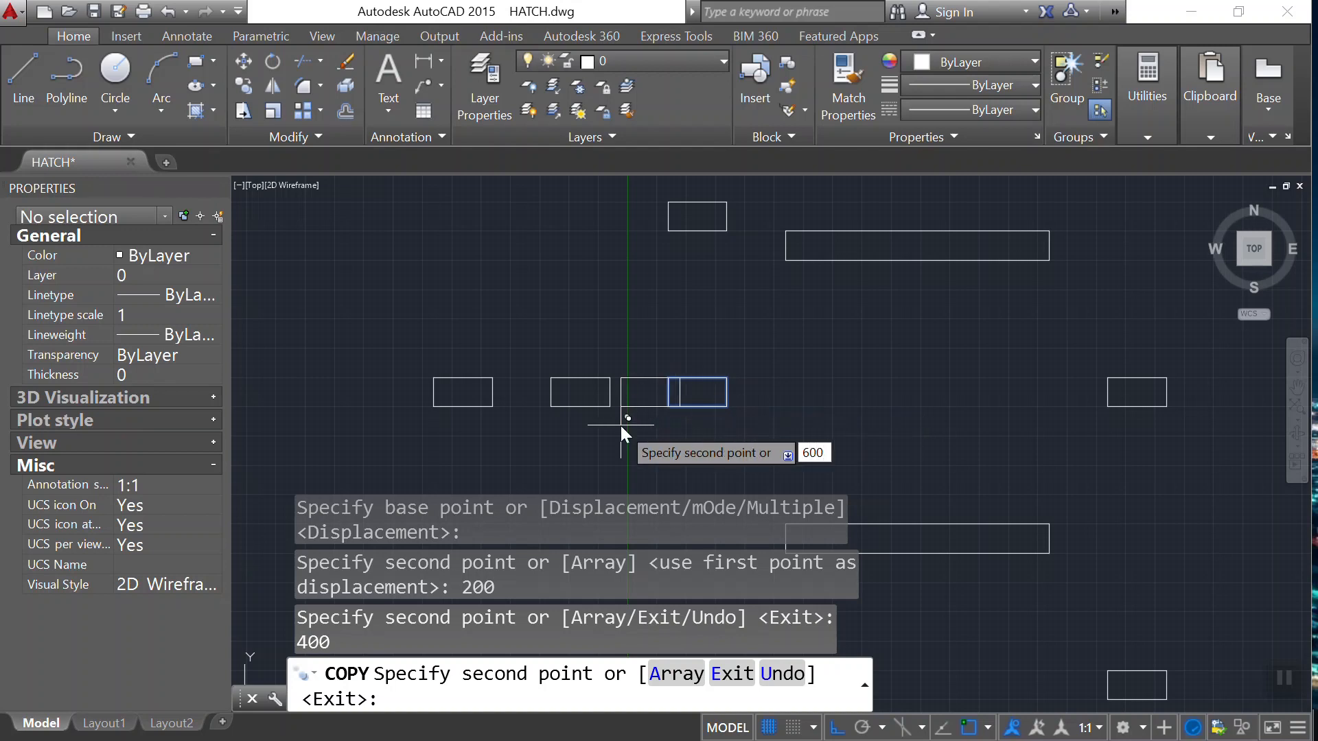
key(Return)
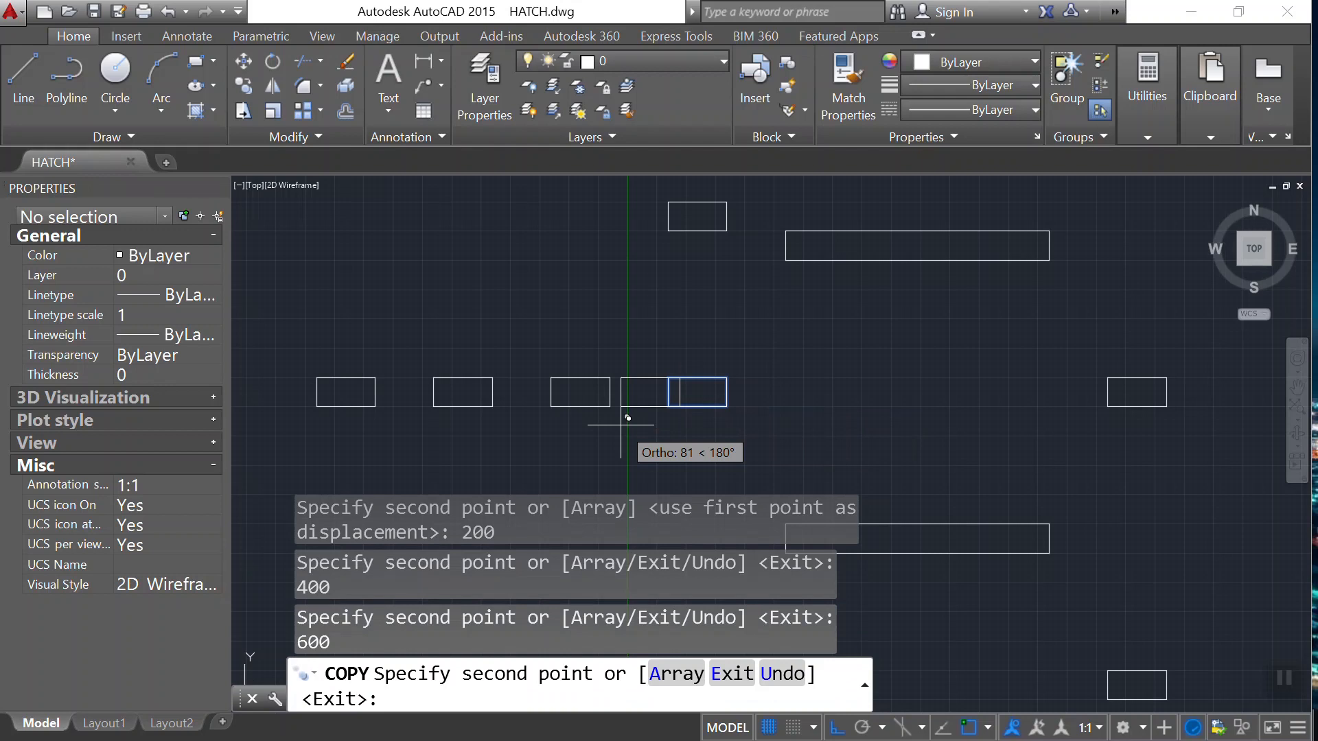
key(Escape)
Measure the horizontal distance between the lower-left corners of the original rectangle and its nearest left copy with a temporary linear dimension
scroll(685, 380, down, 2)
scroll(601, 391, up, 2)
text(dli)
key(Return)
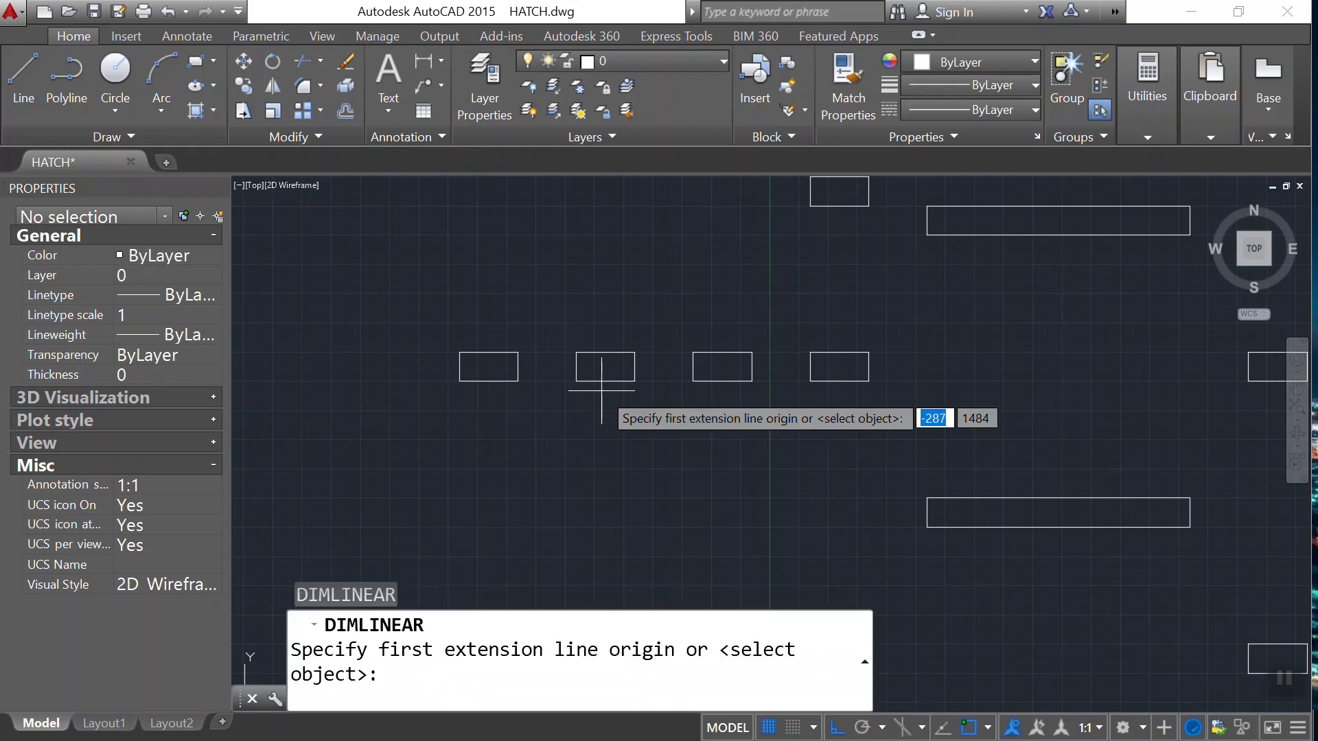
scroll(722, 425, up, 1)
click(861, 355)
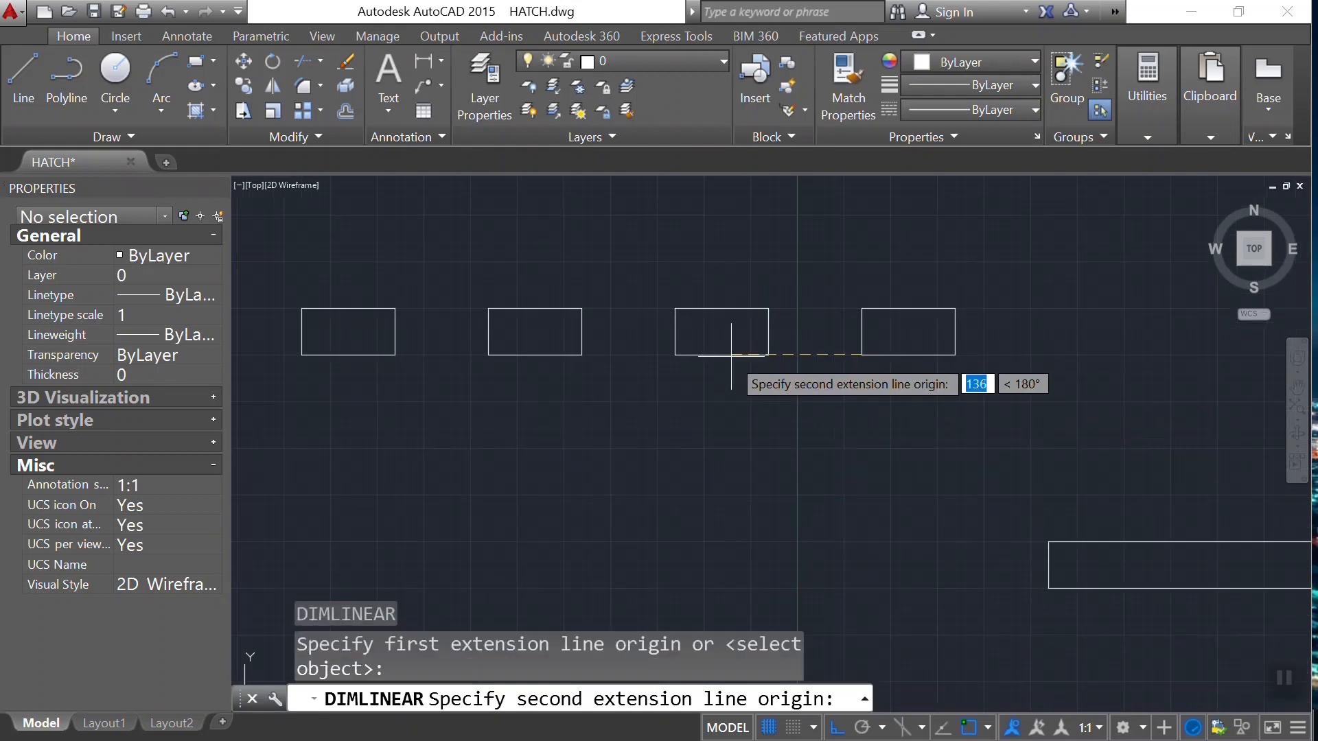
click(675, 355)
key(Escape)
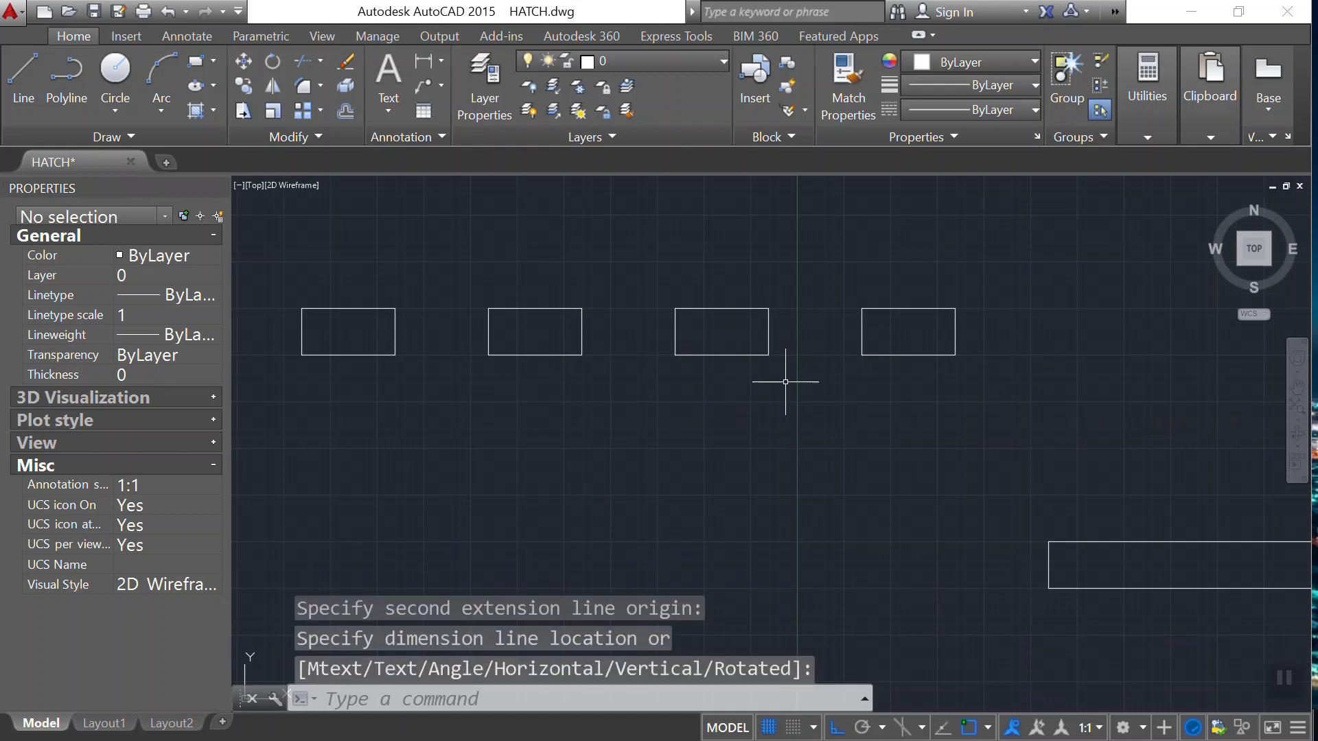
Measure the horizontal distances from the original rectangle's lower-left corner to the second and farthest left copies' matching corners with temporary linear dimensions
key(Return)
click(862, 355)
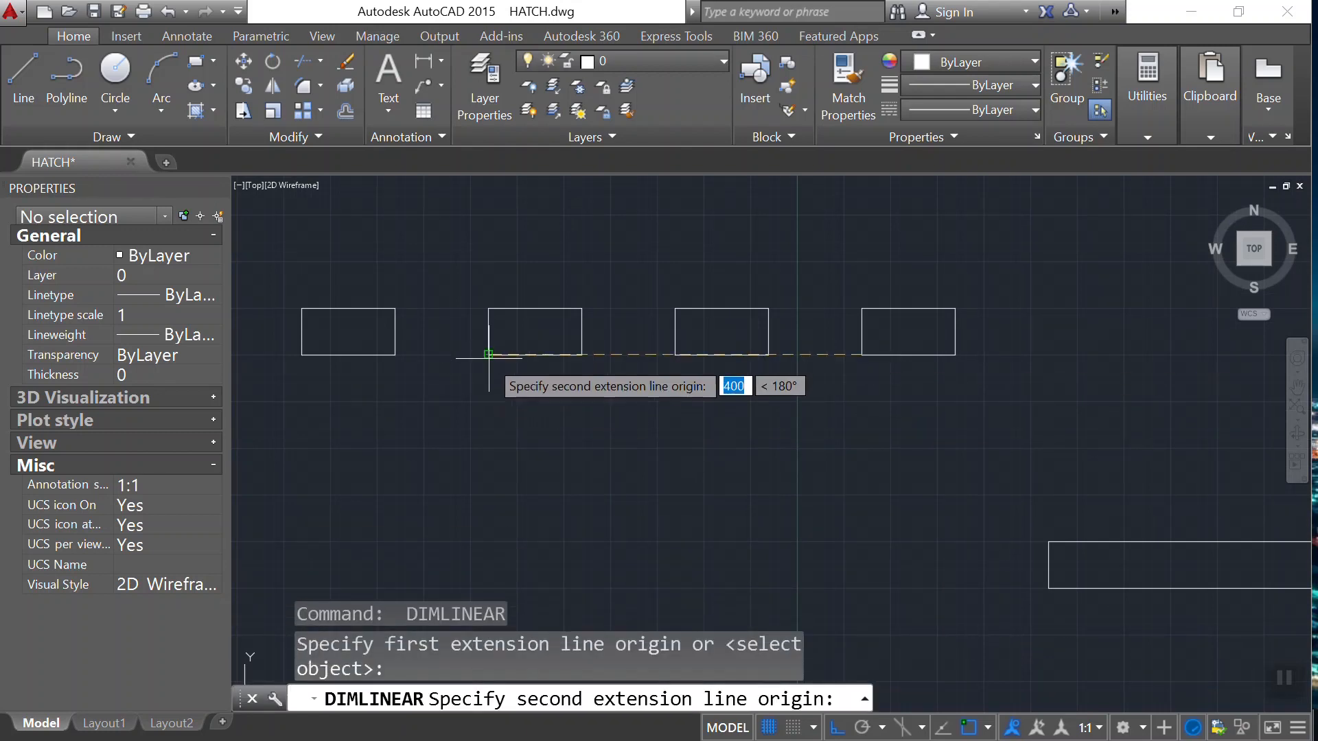
click(488, 355)
key(Escape)
key(Return)
click(861, 355)
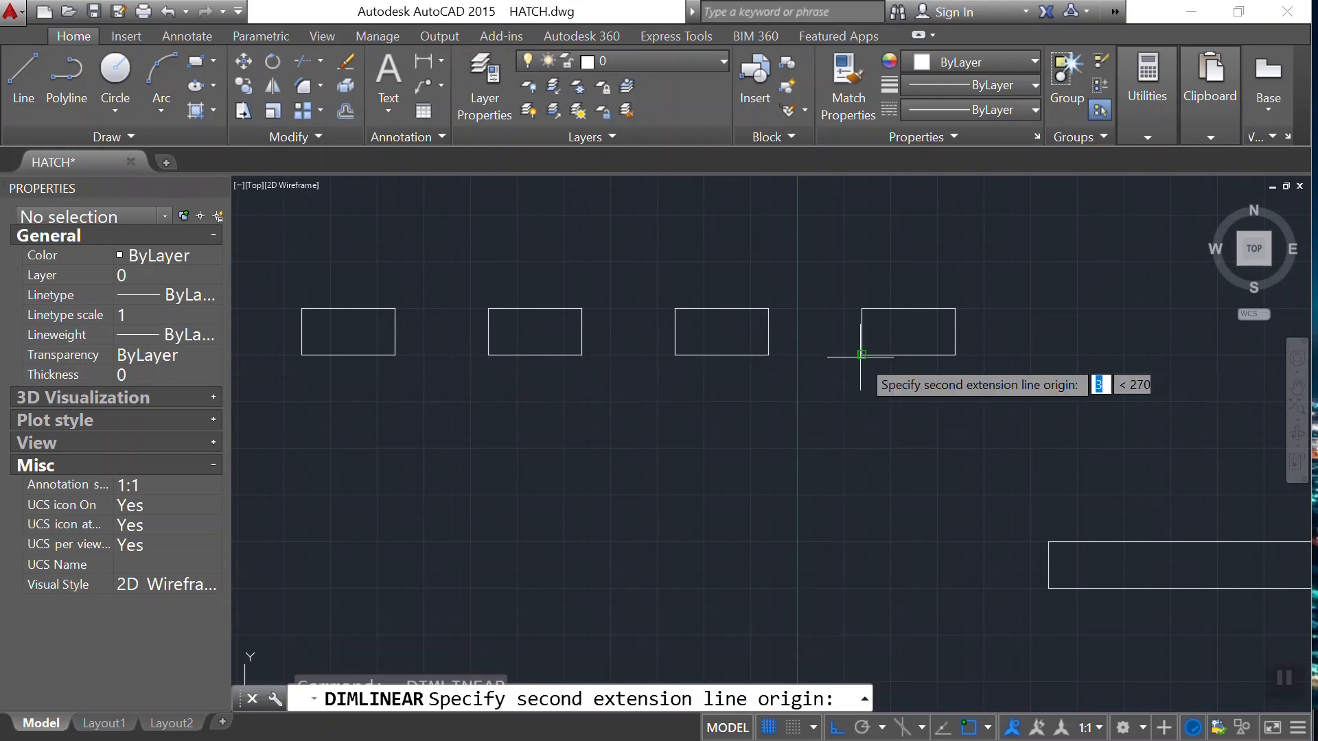
click(301, 356)
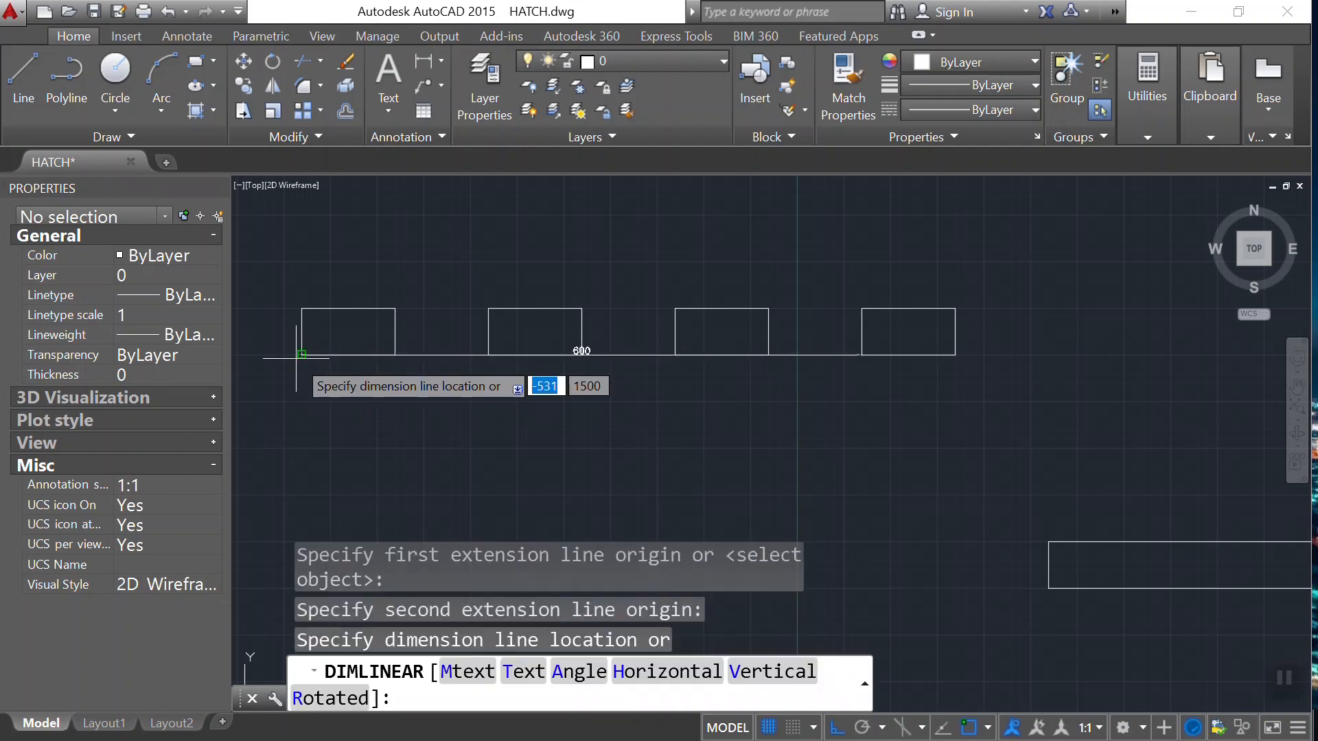
key(Escape)
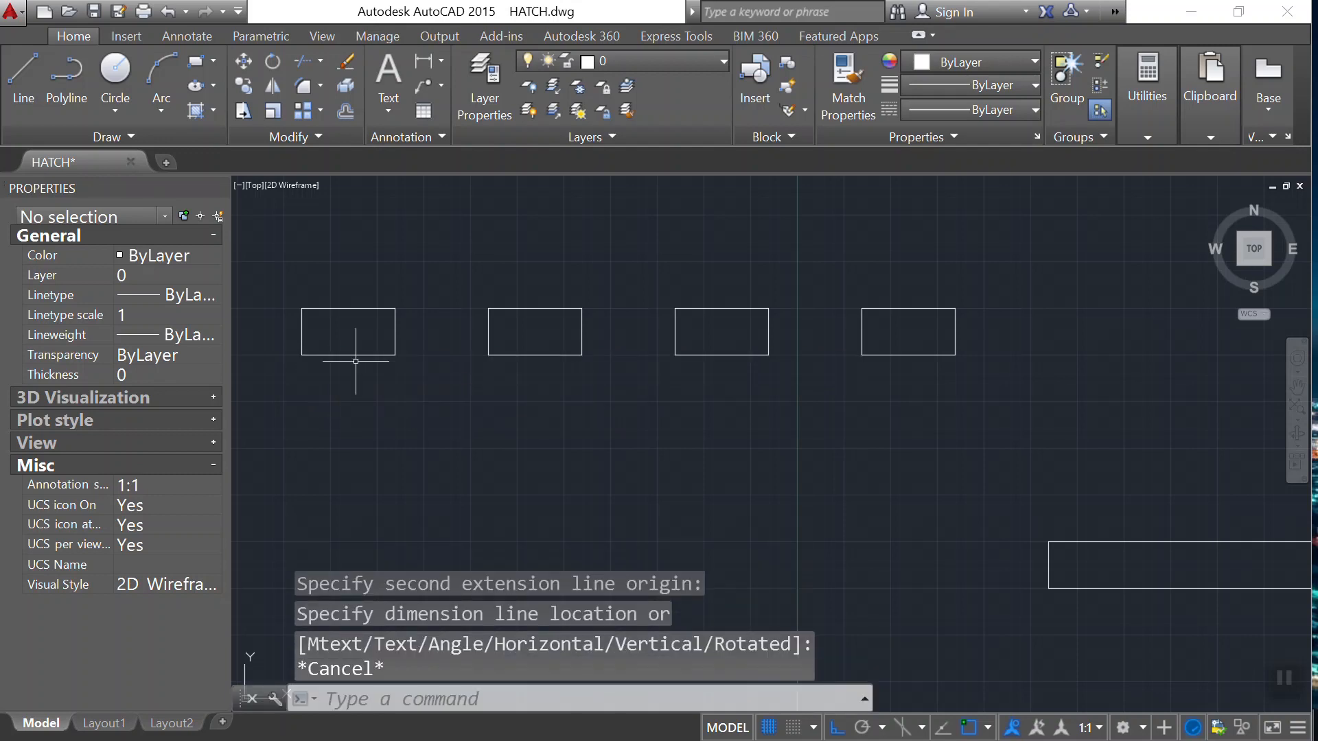
Start copying the first small rectangle of the third row with the Multiple option
scroll(386, 293, down, 4)
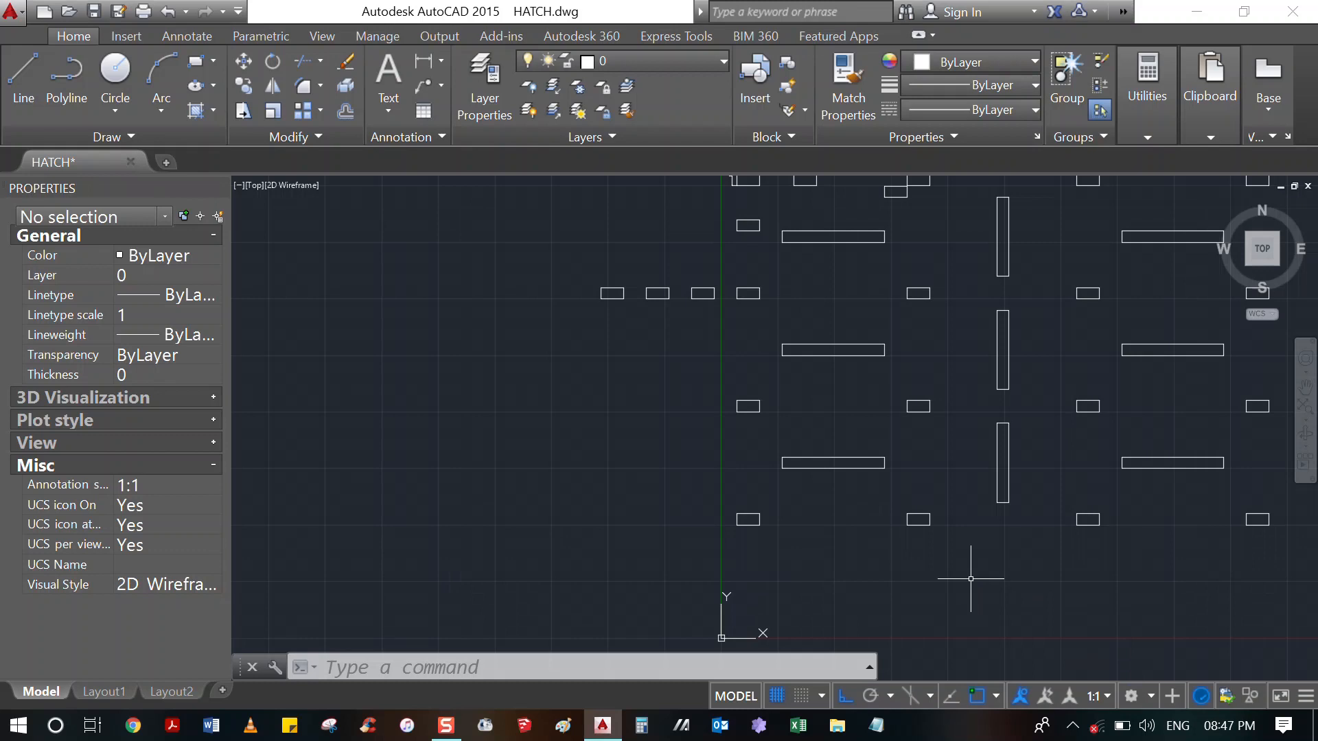
scroll(753, 446, up, 2)
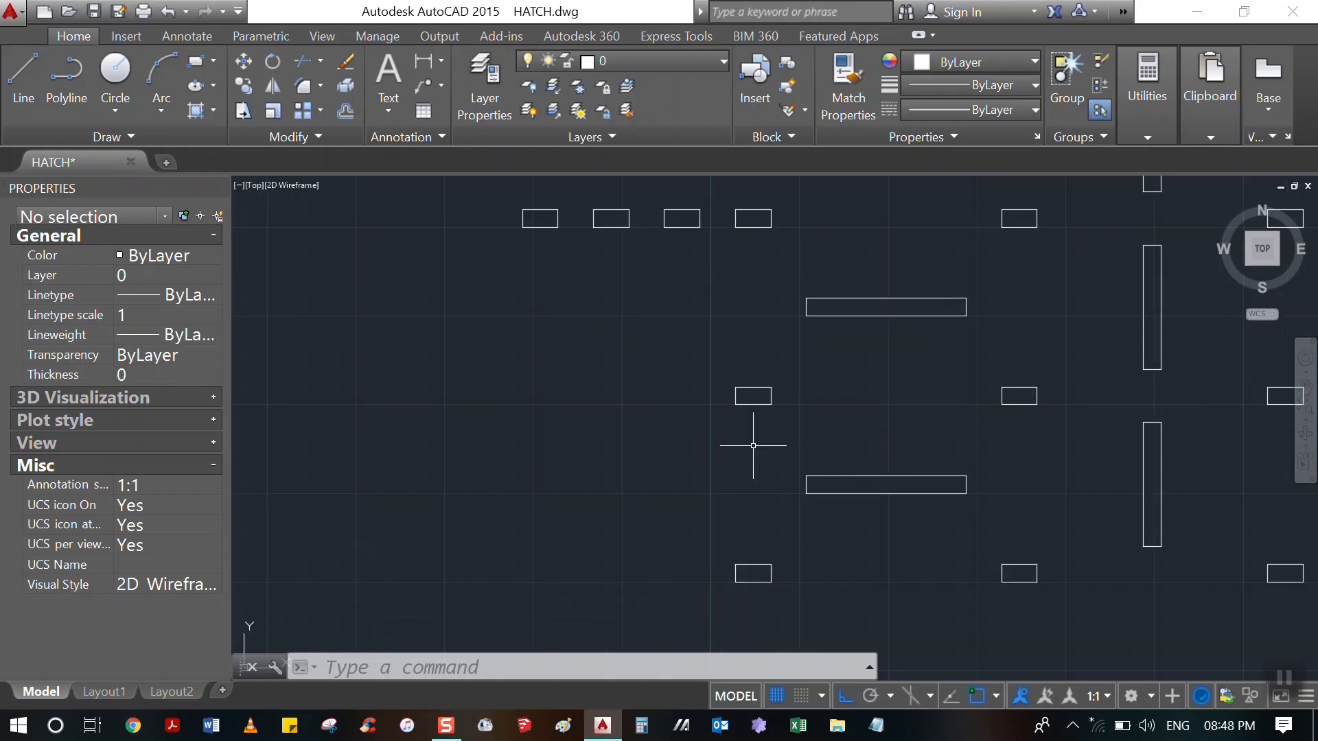
scroll(736, 295, down, 2)
scroll(733, 256, up, 4)
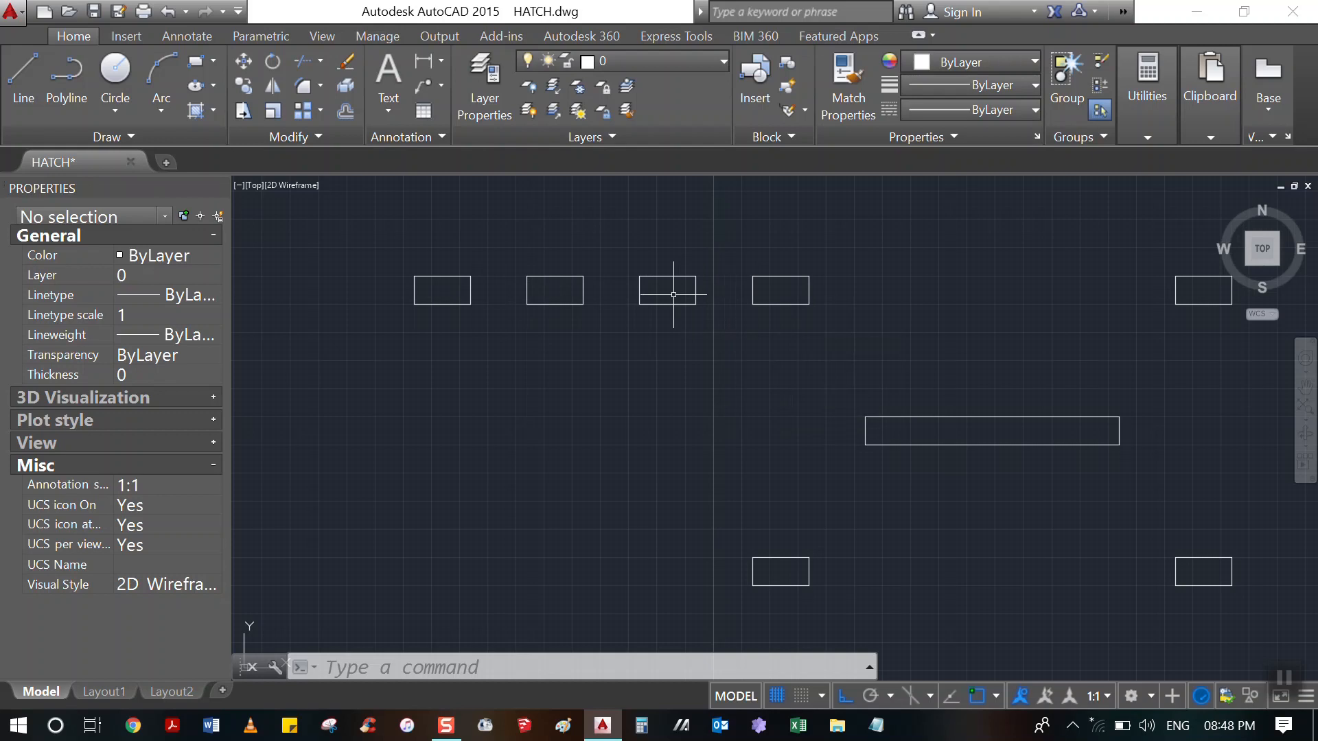
scroll(674, 294, down, 2)
text(CO)
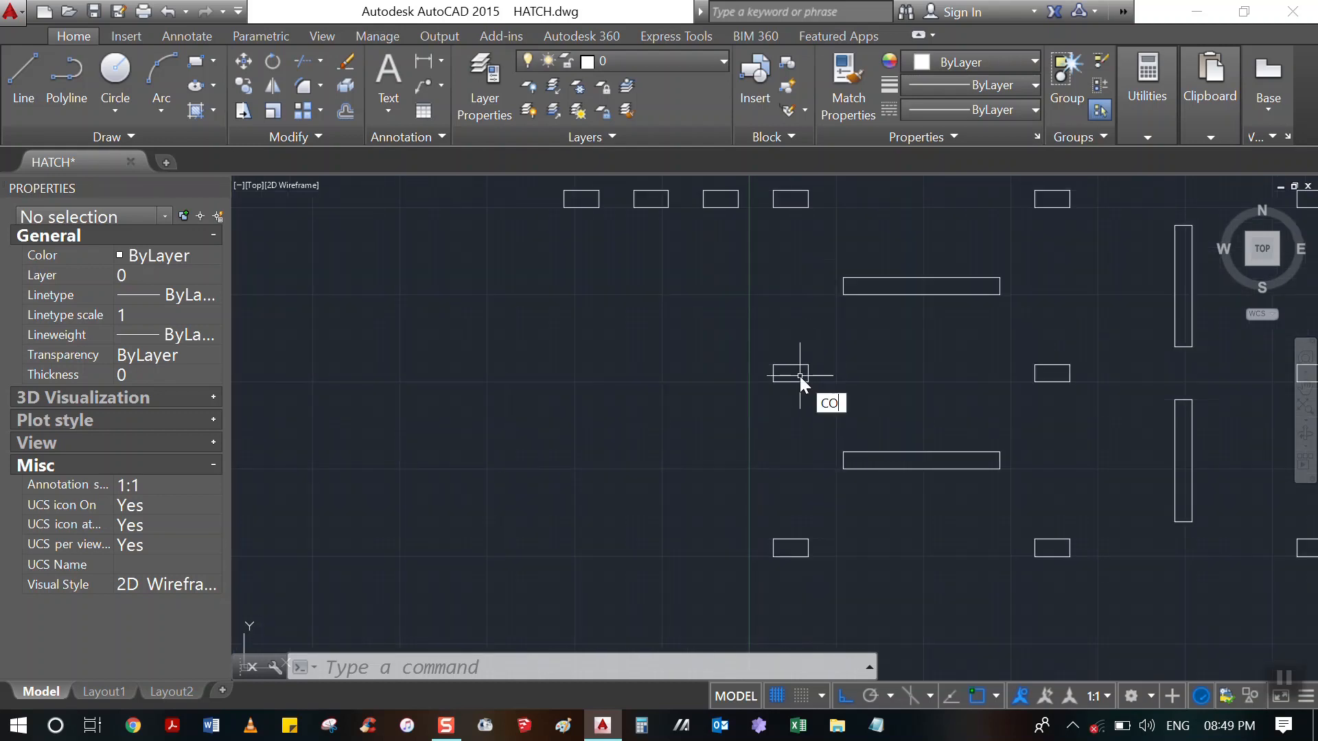
key(Return)
scroll(786, 383, up, 2)
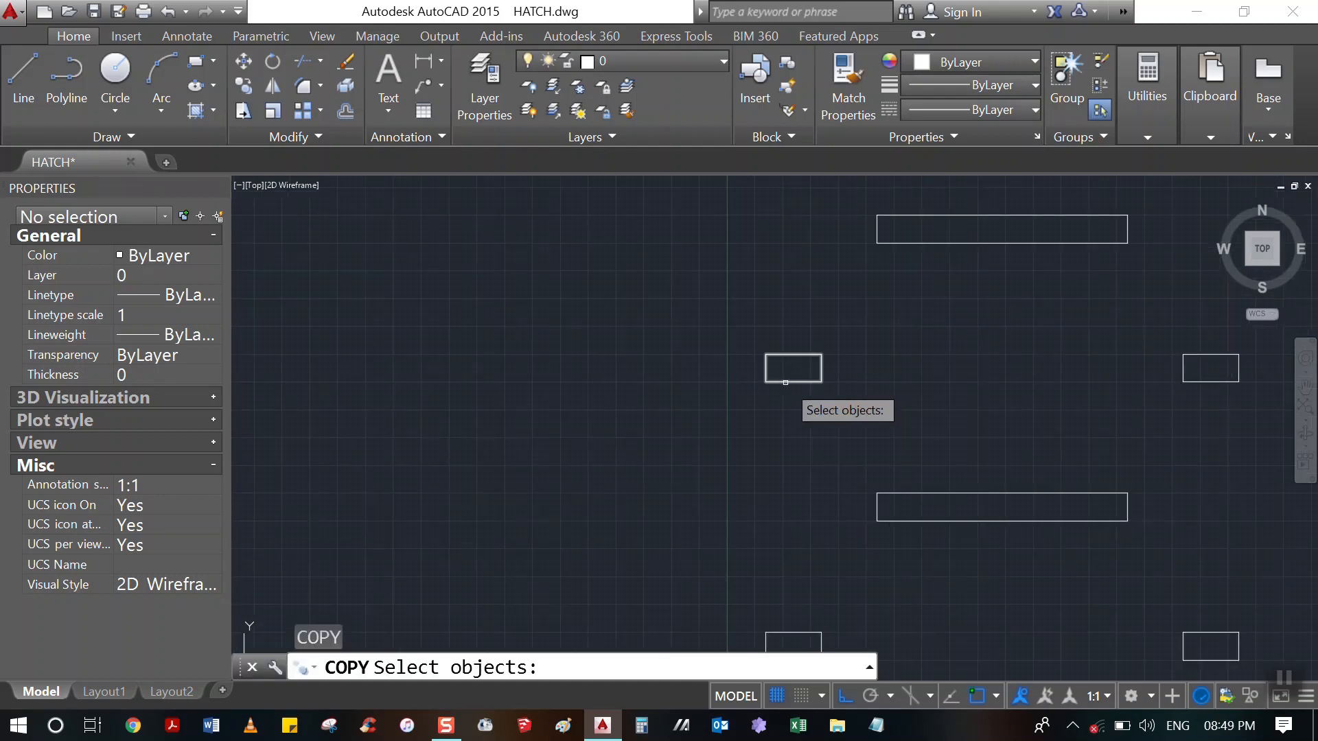
click(779, 354)
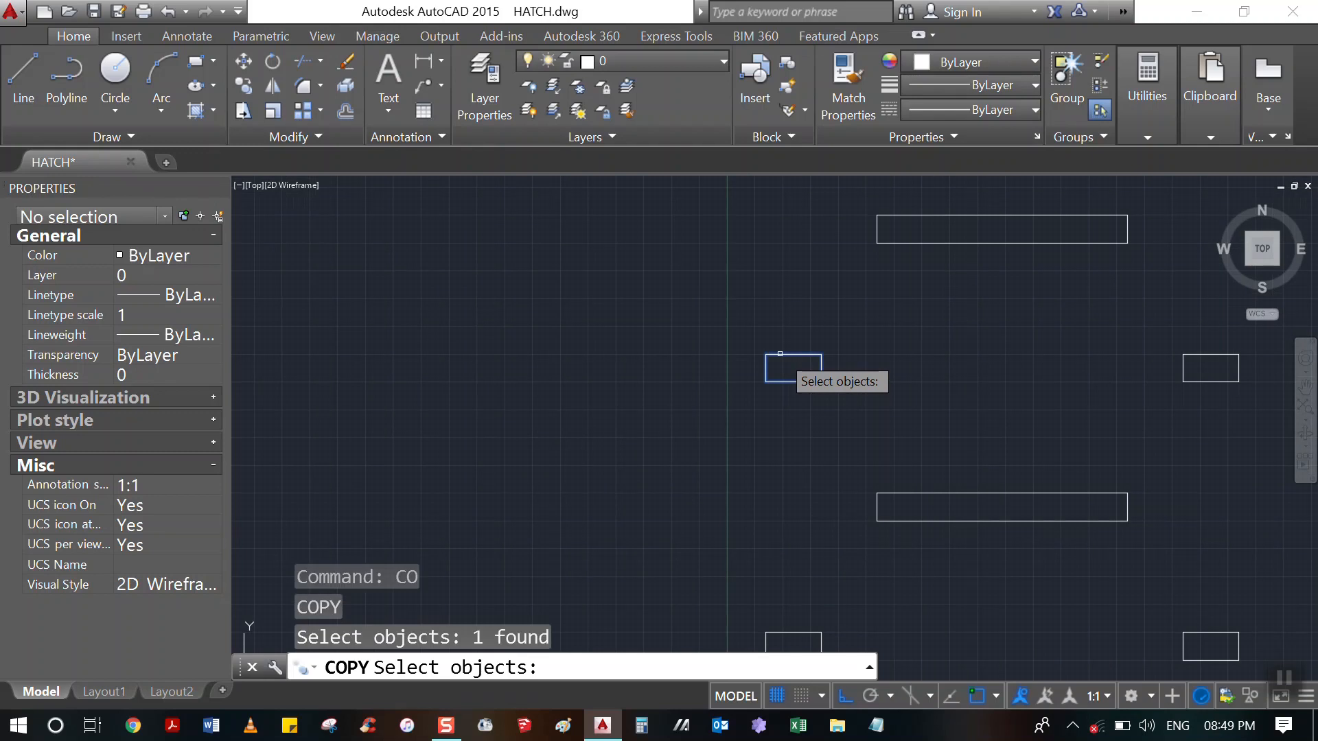
key(Return)
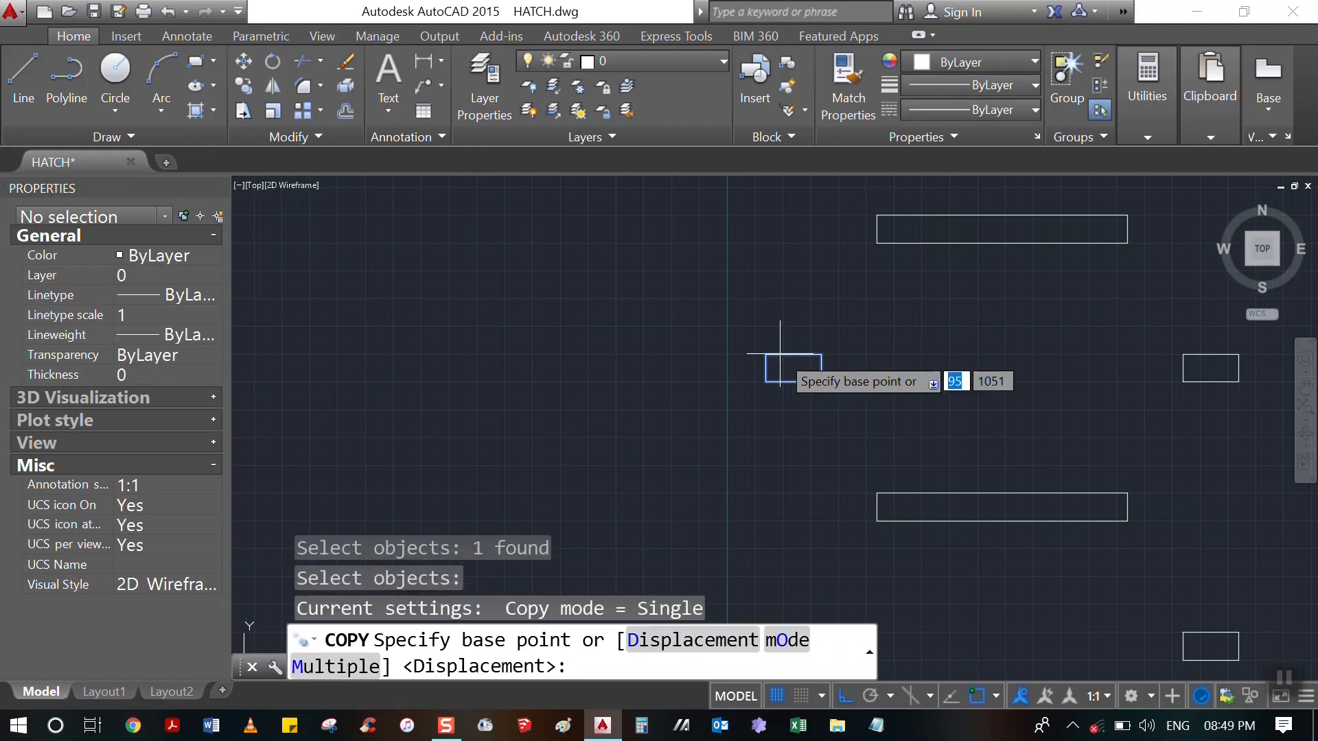
text(M)
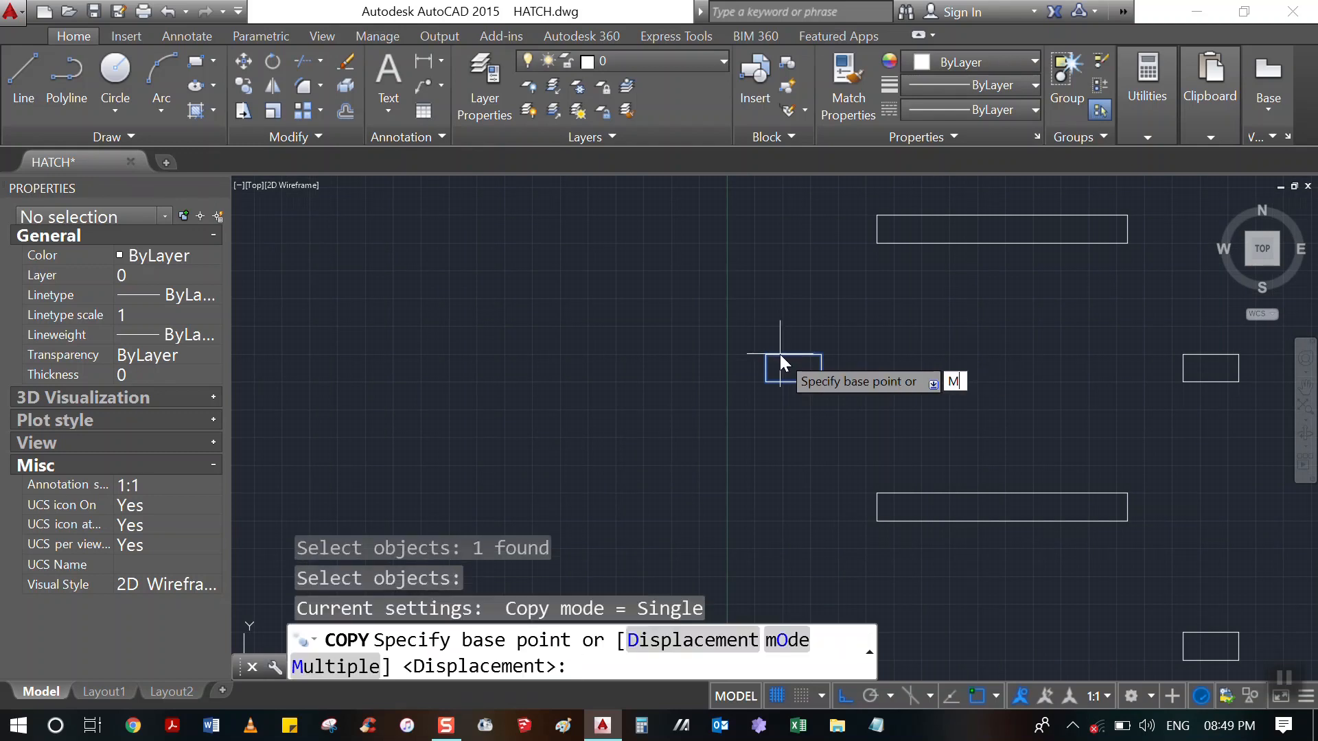
key(Return)
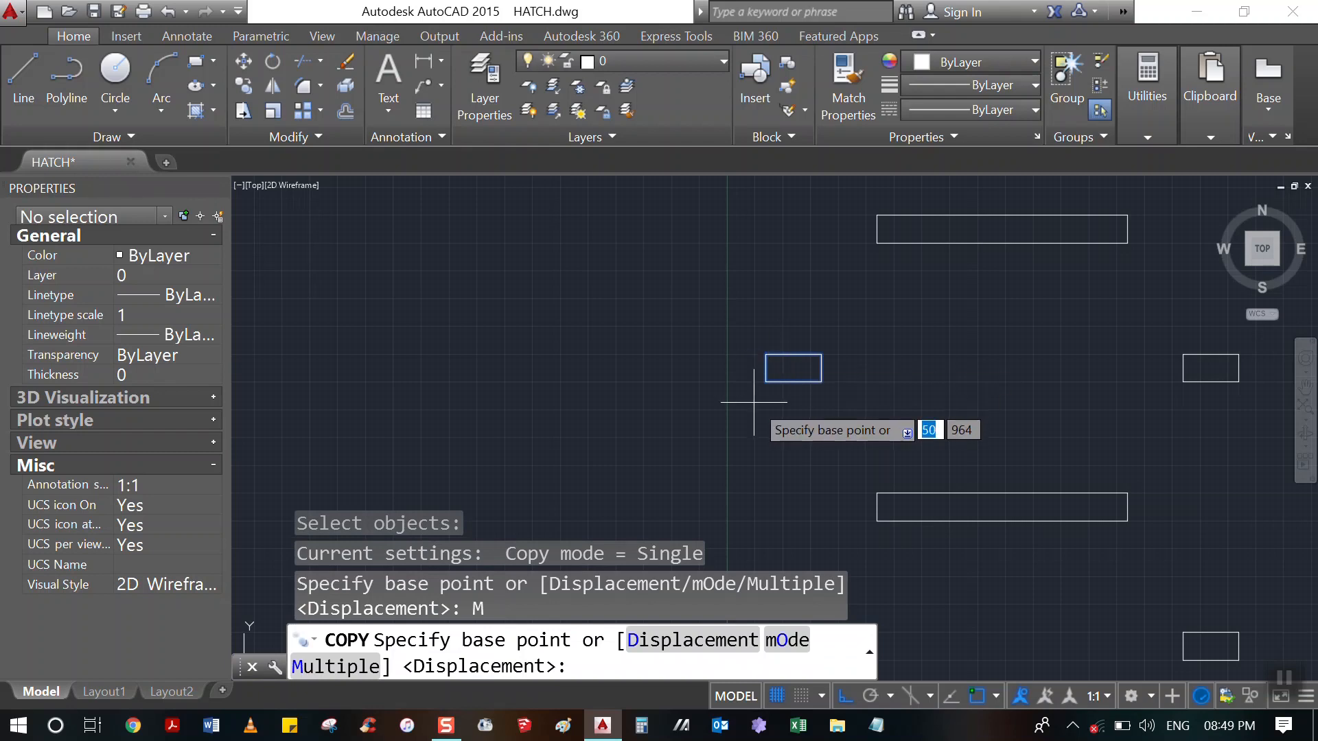
Use the rectangle's lower-left corner as base point and choose the Array option with 10 items
scroll(760, 385, up, 4)
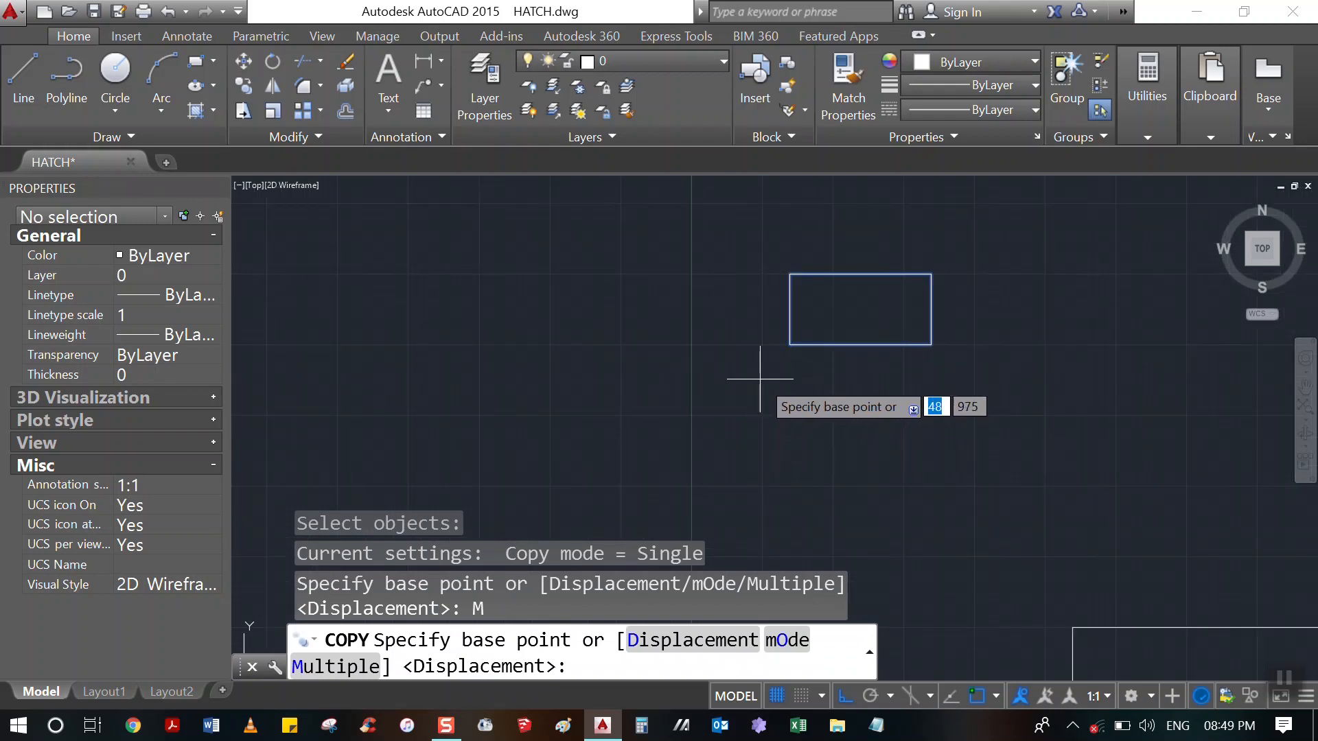
click(790, 344)
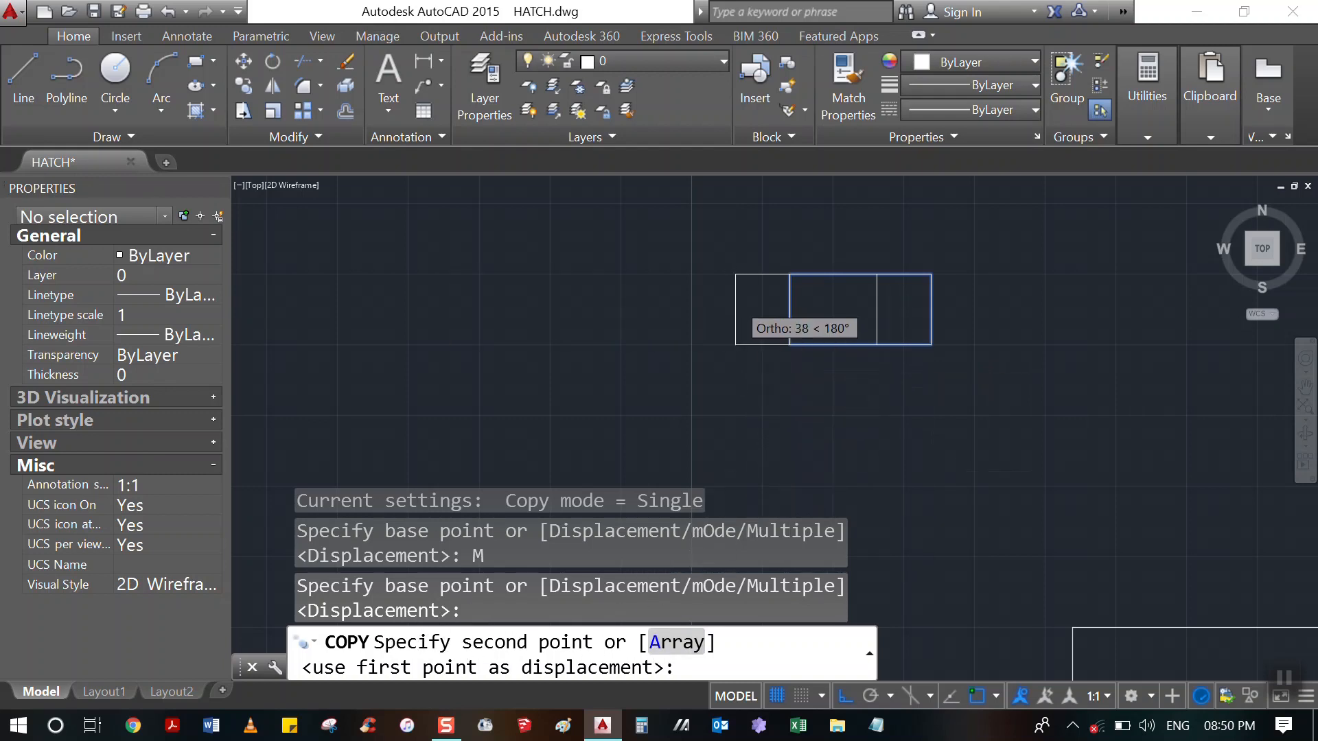
scroll(740, 294, down, 2)
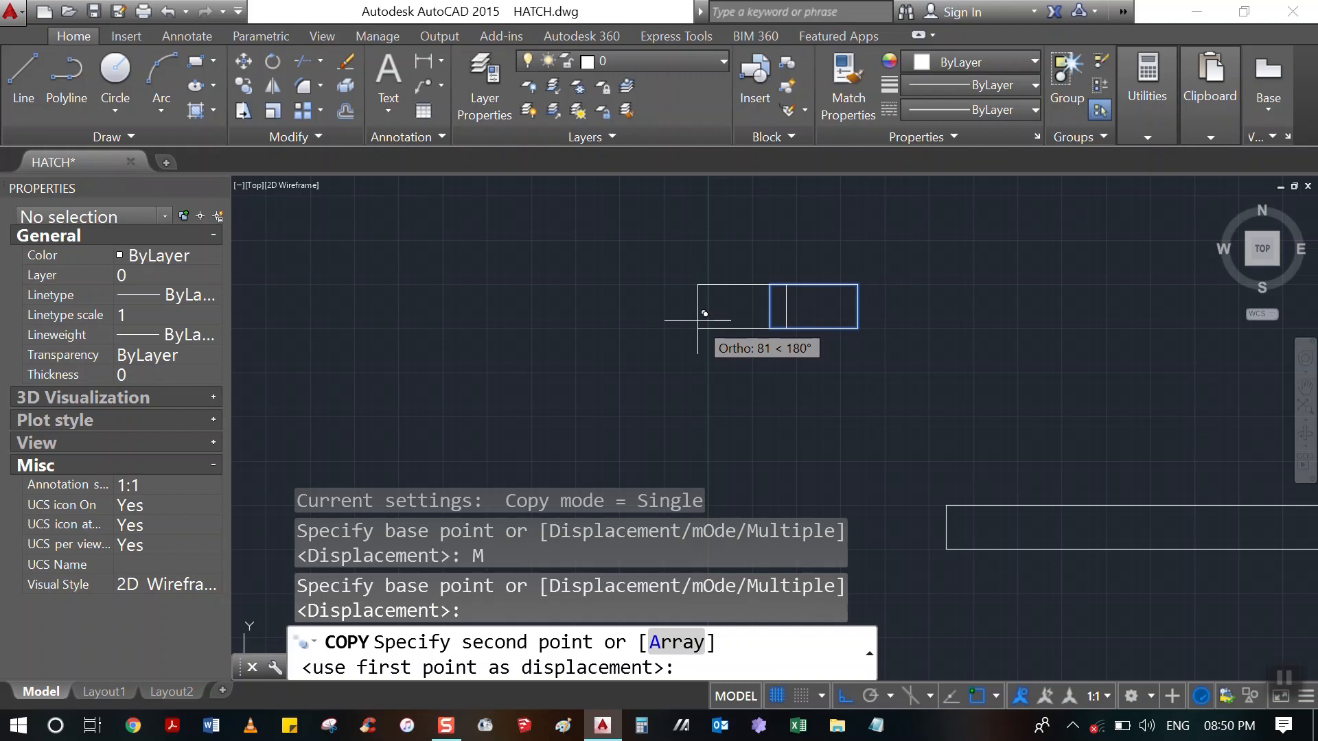
text(A)
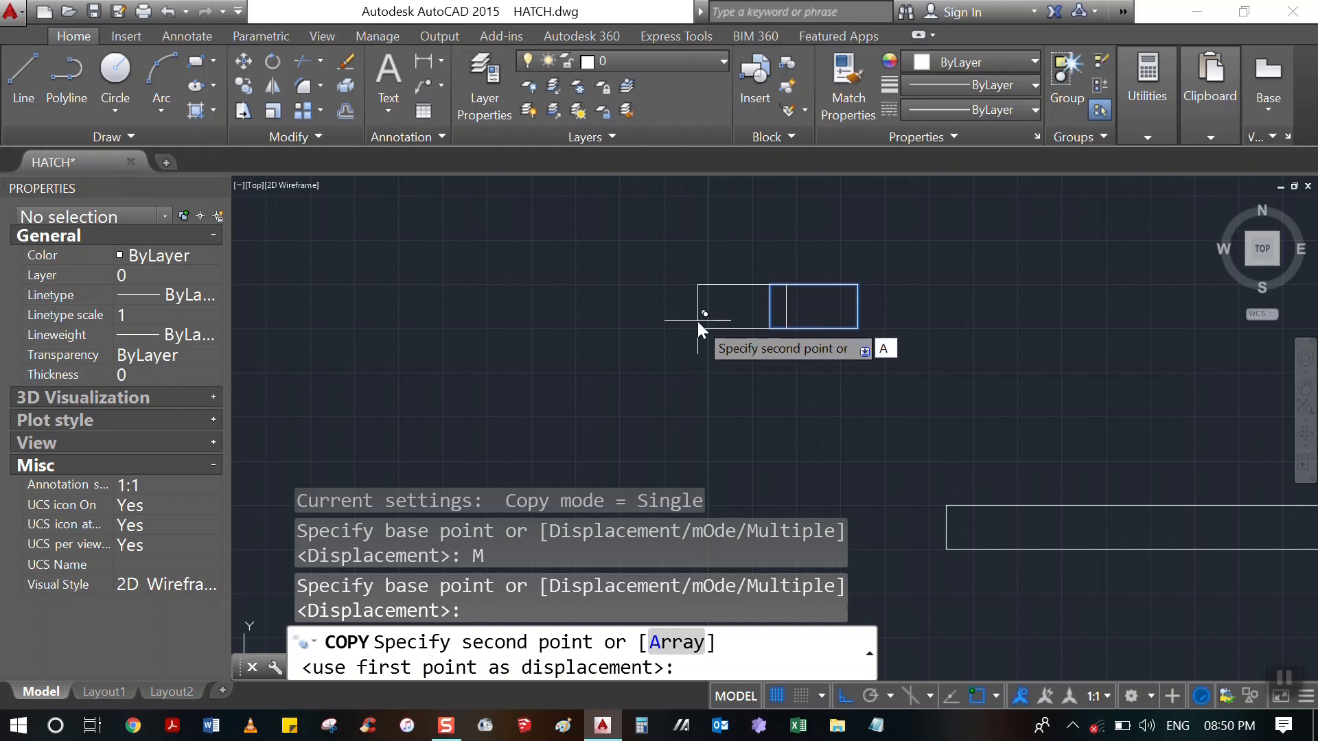
key(Return)
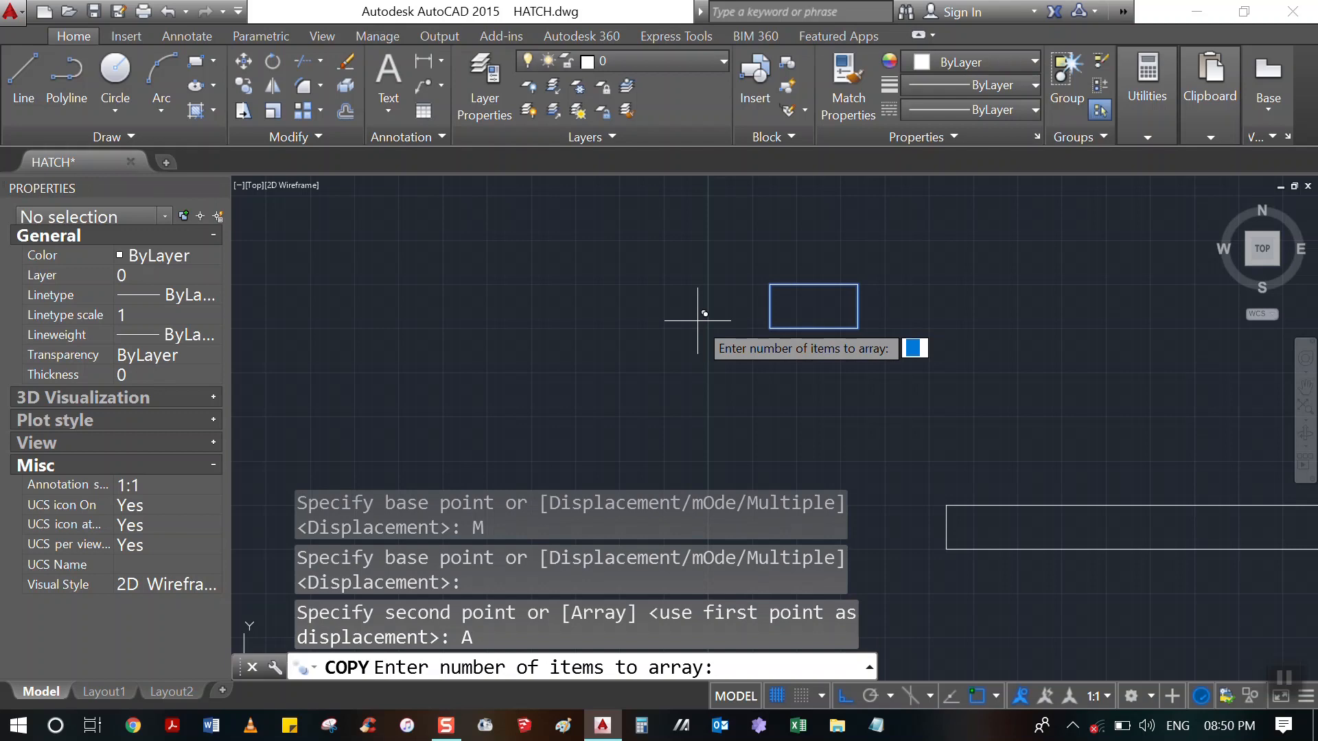
text(10)
key(Return)
Place the arrayed copies to the left of the rectangle at 150-unit spacing and exit the Copy command
scroll(704, 313, down, 4)
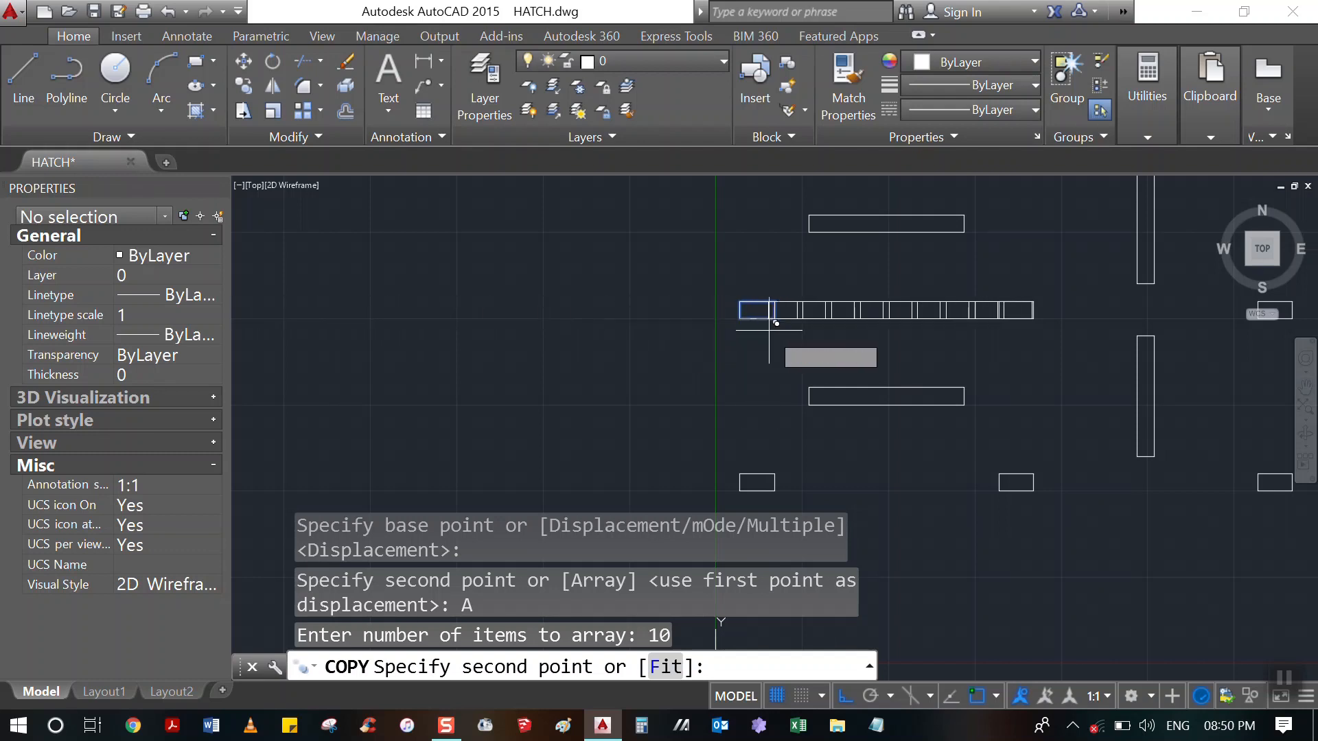
scroll(774, 339, down, 2)
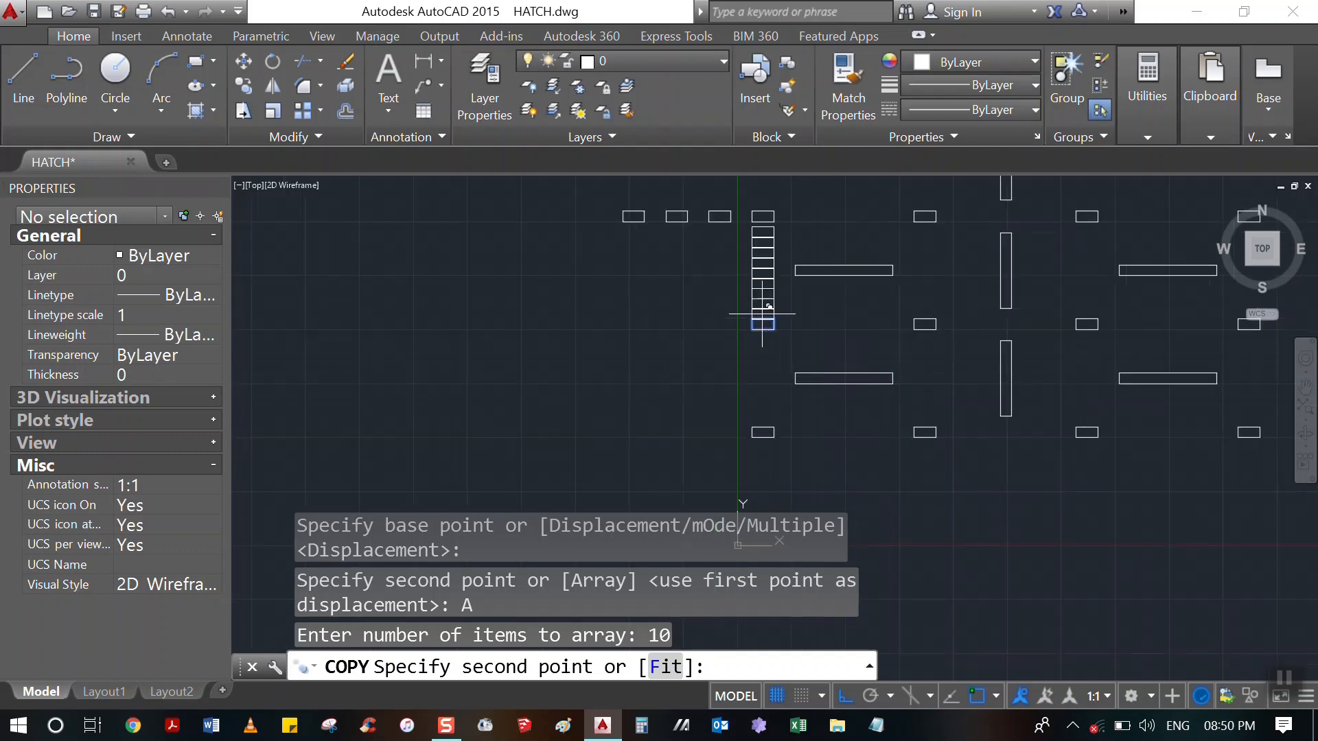
scroll(735, 336, up, 2)
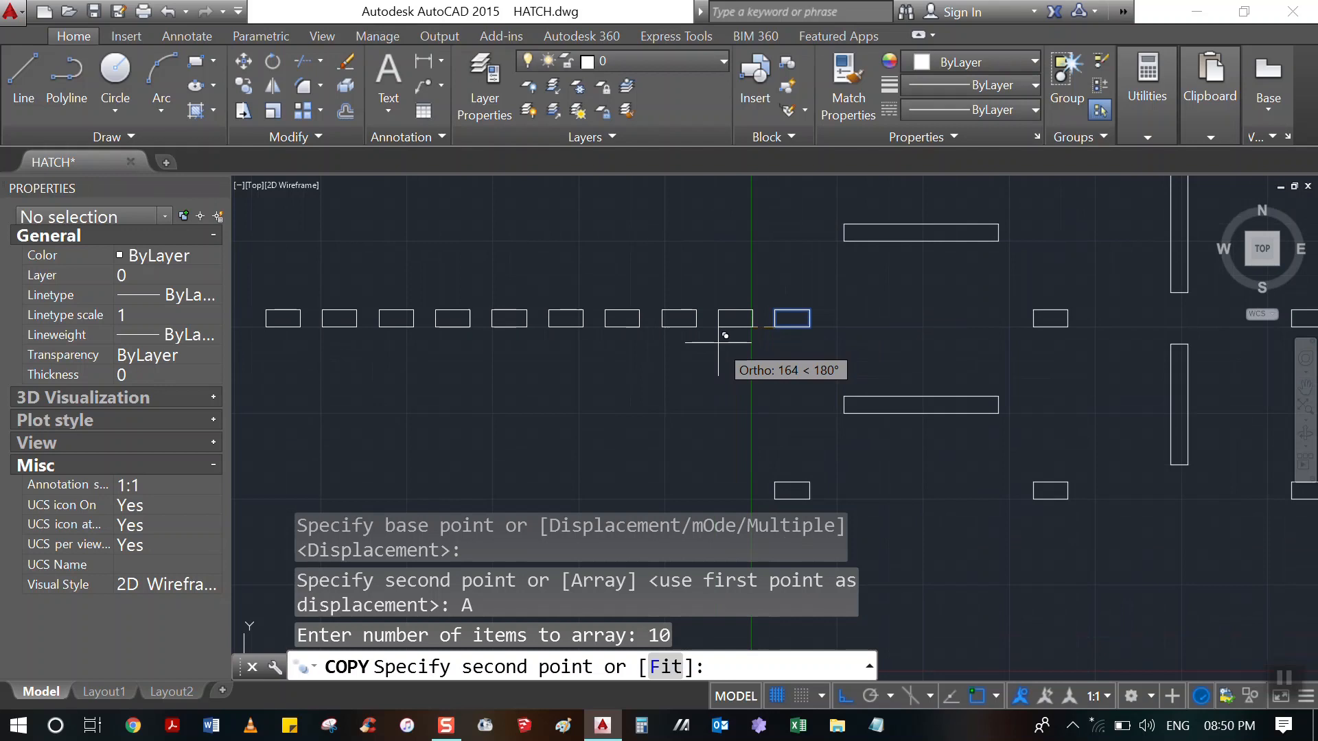
scroll(725, 335, up, 2)
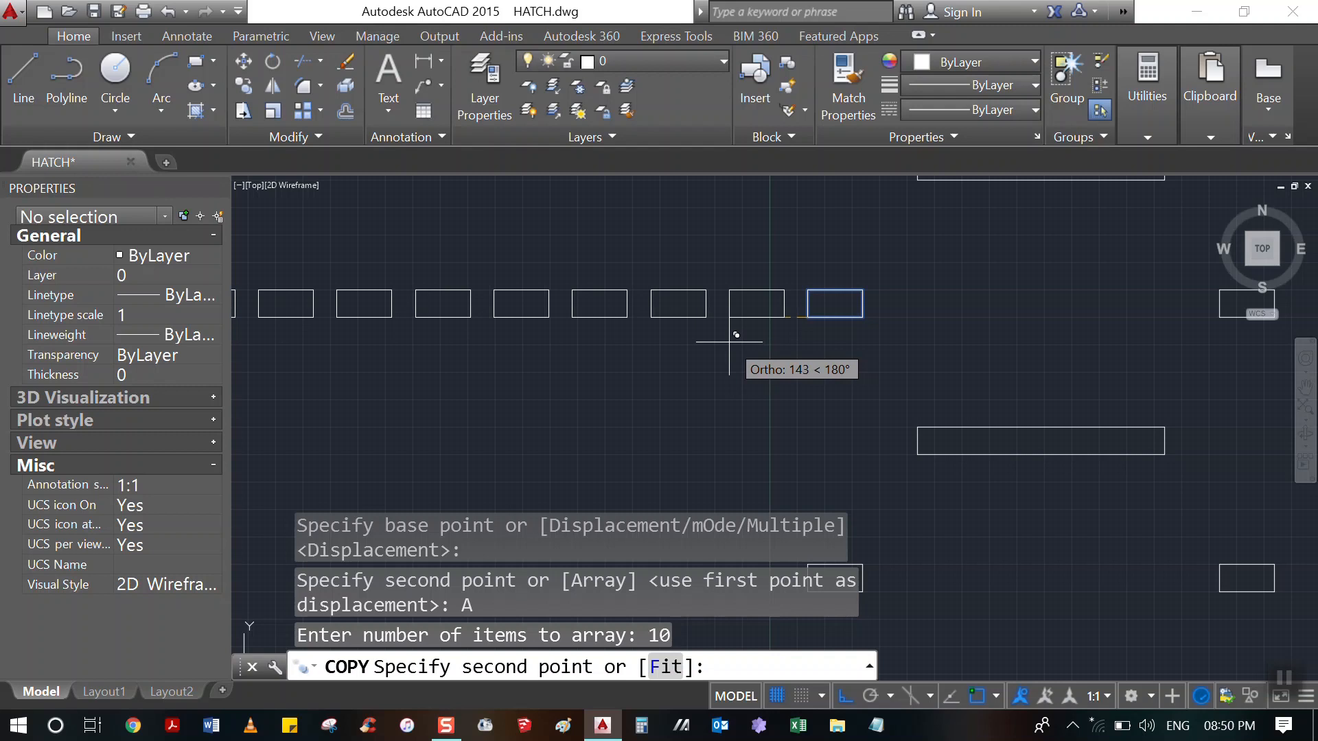
text(150)
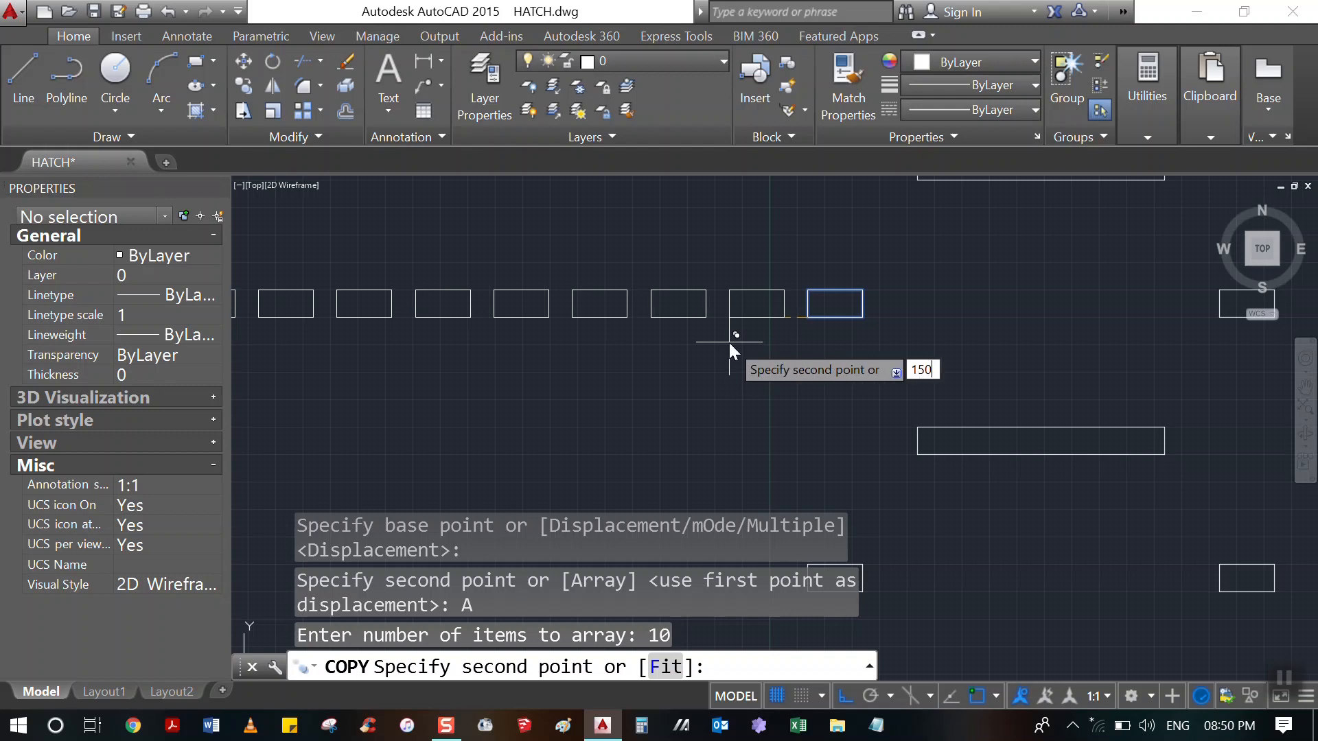
key(Return)
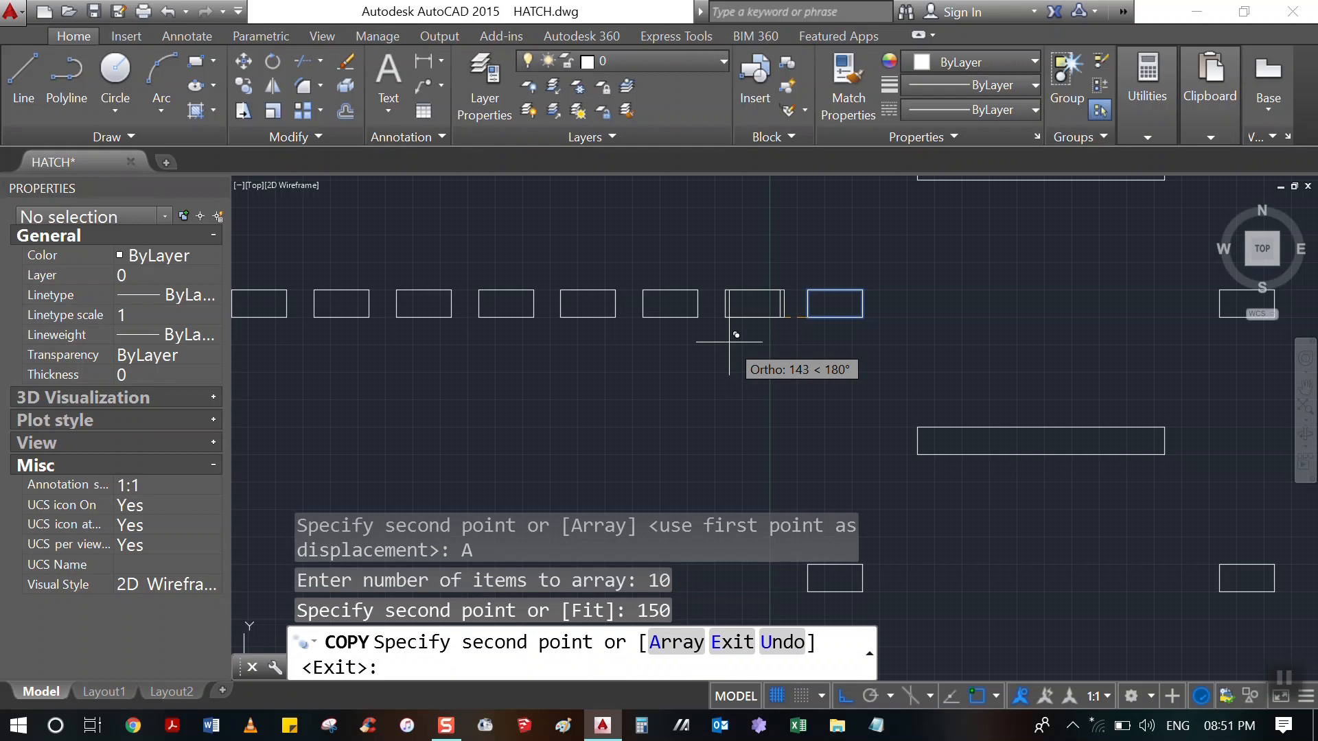
text(E)
key(Return)
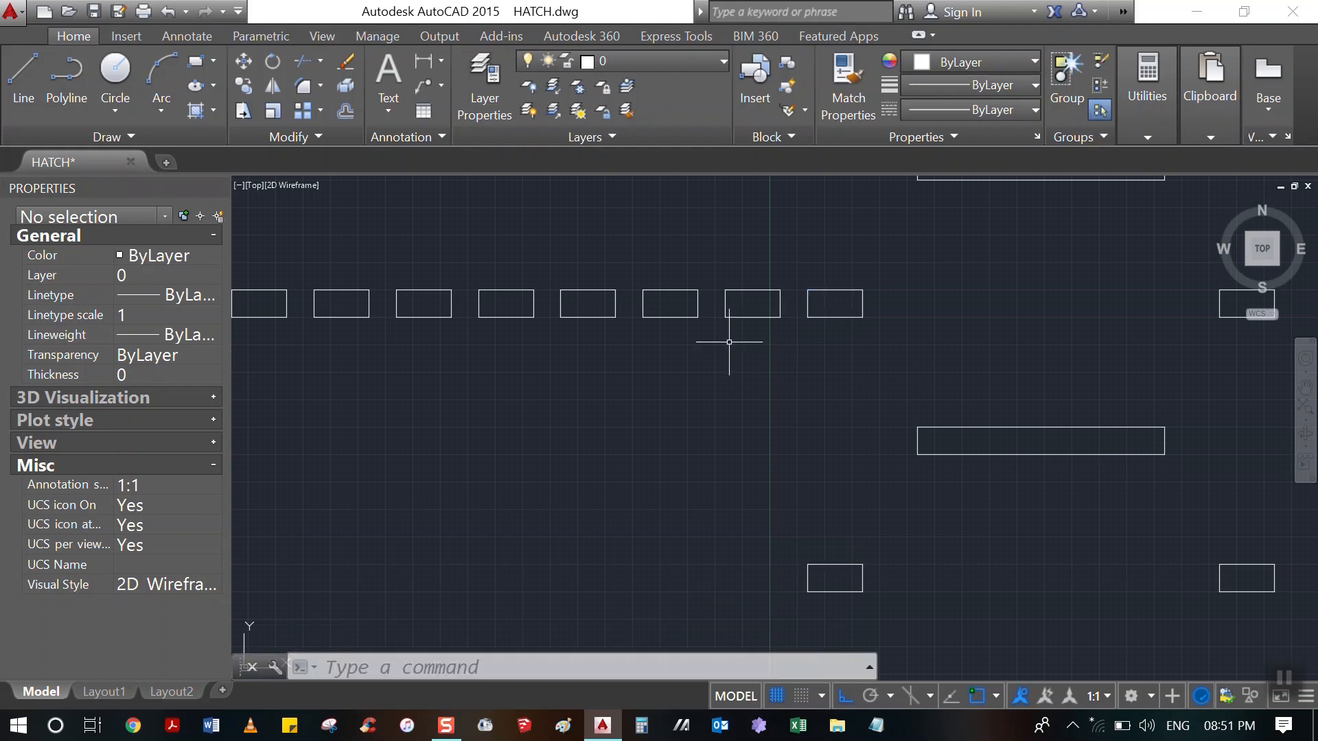
Measure the horizontal distance between the lower-left corners of the original rectangle and its nearest arrayed copy with a temporary linear dimension
scroll(768, 207, down, 1)
scroll(758, 212, up, 2)
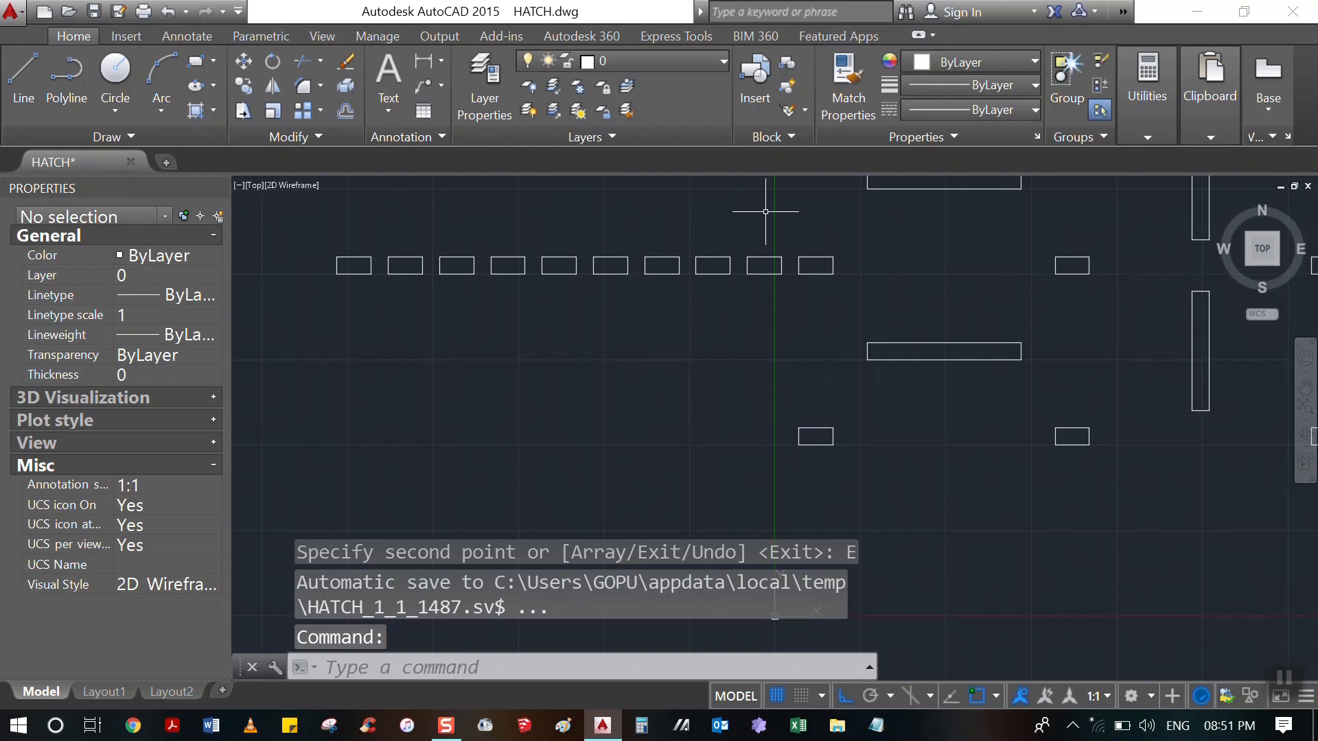
text(dli)
key(Return)
scroll(772, 236, up, 4)
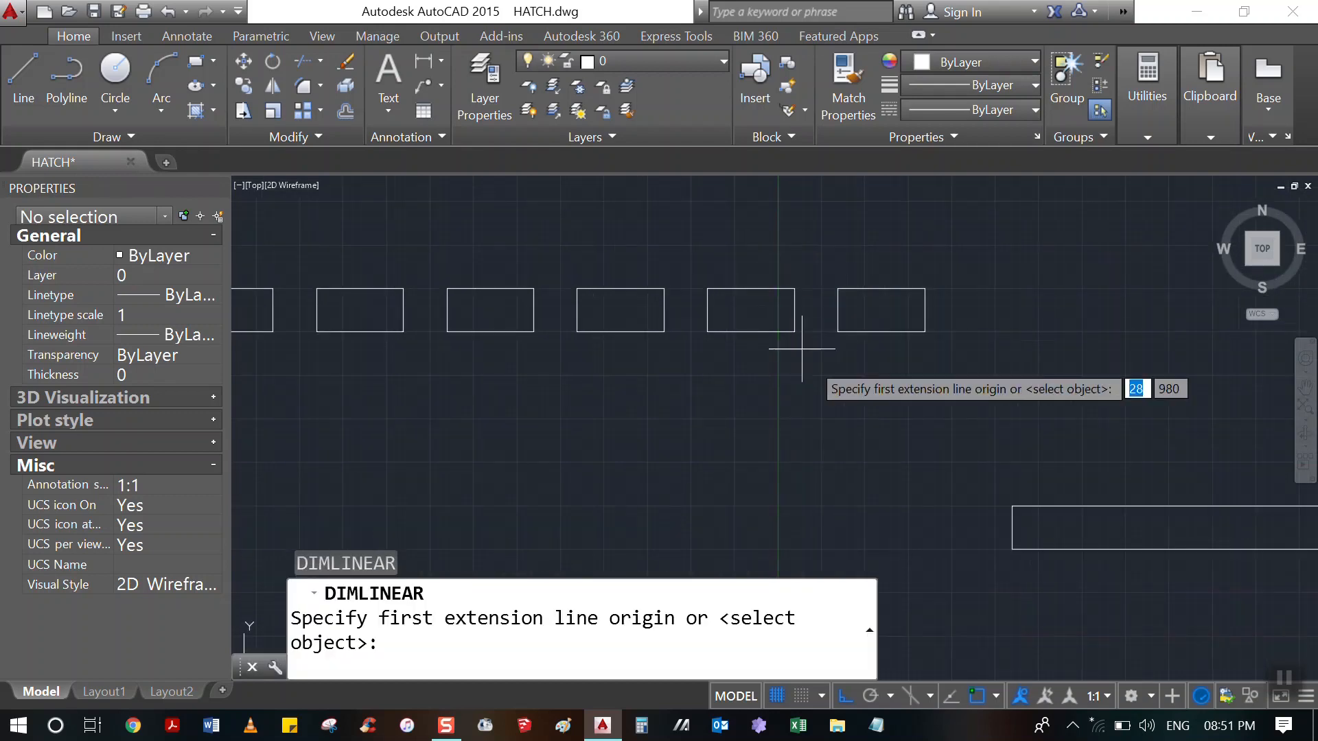
click(798, 274)
scroll(837, 348, up, 4)
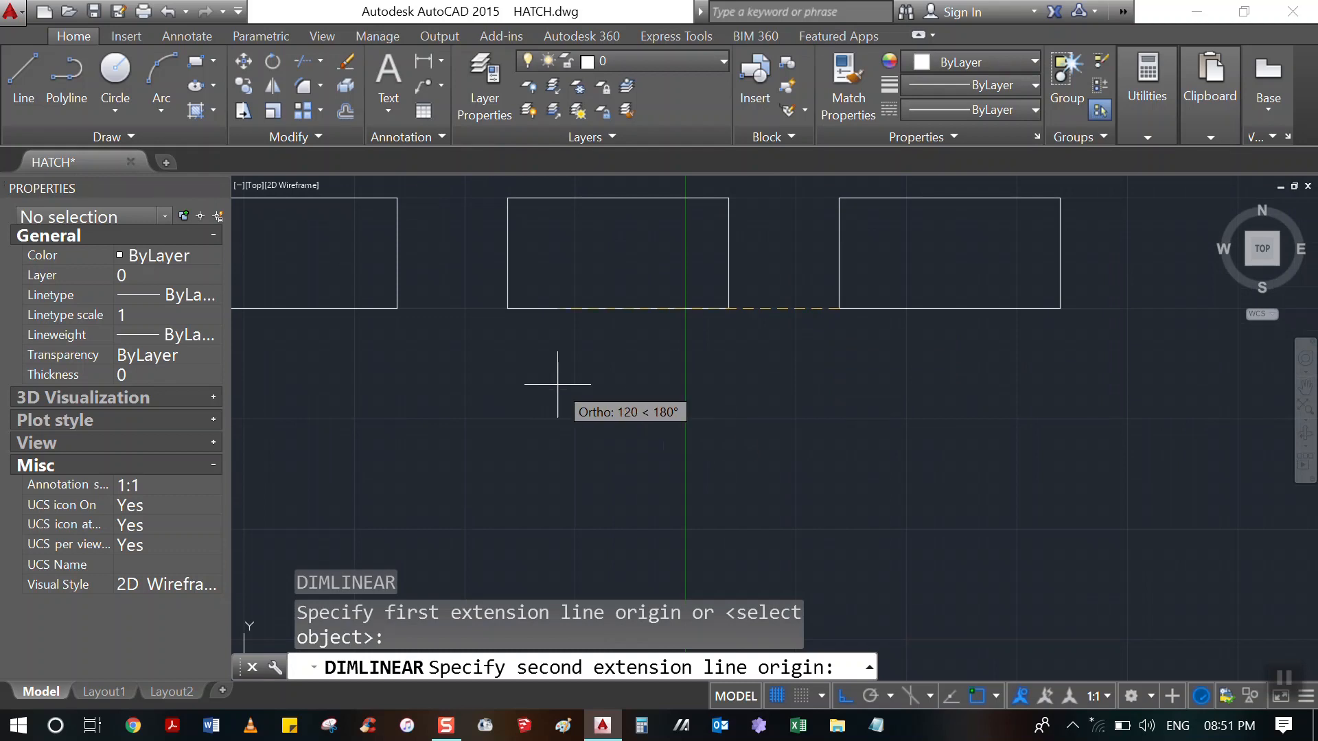
click(507, 309)
scroll(780, 376, down, 6)
scroll(677, 357, up, 4)
key(Escape)
Measure the spacing between the lower-left corners of the two arrayed copies nearest the original with a temporary linear dimension
key(Return)
click(737, 323)
click(529, 323)
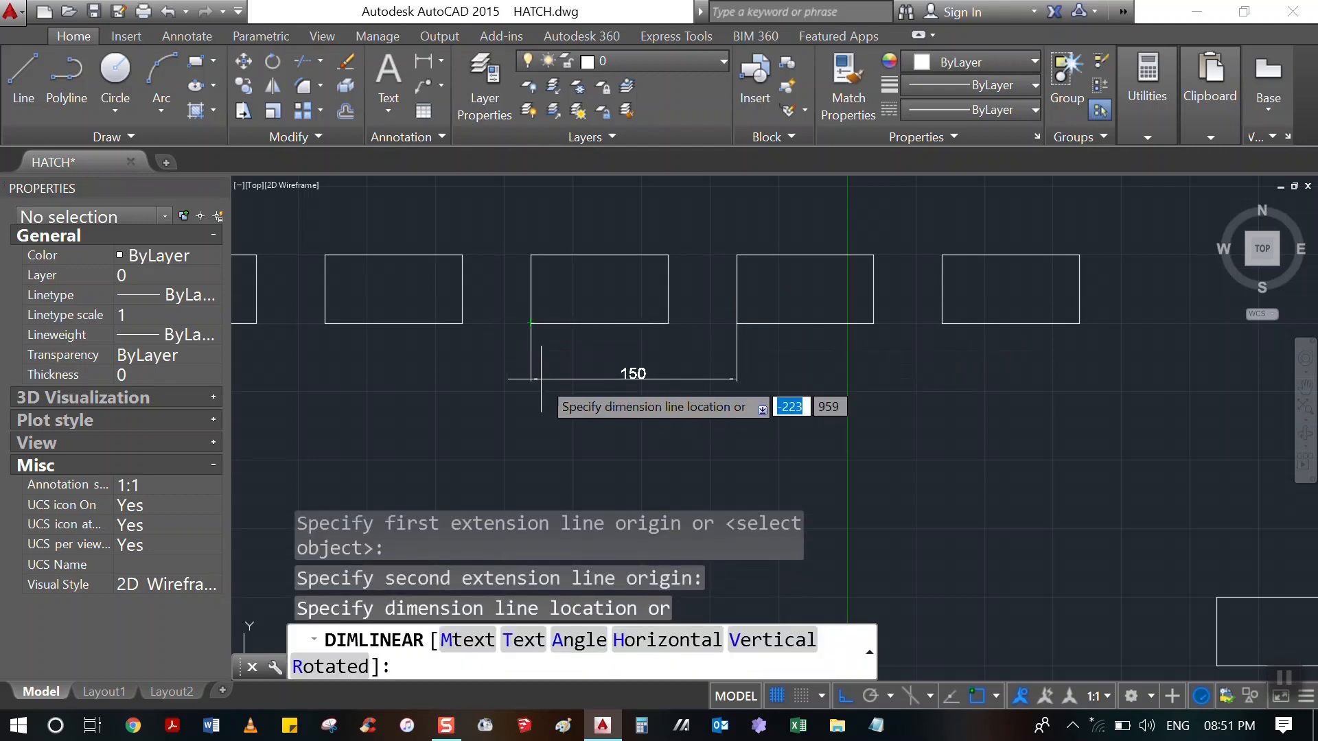
scroll(604, 377, down, 5)
key(Escape)
Measure the spacing between the third and second arrayed copies from the row's far left end with a temporary linear dimension
scroll(698, 286, up, 2)
key(Return)
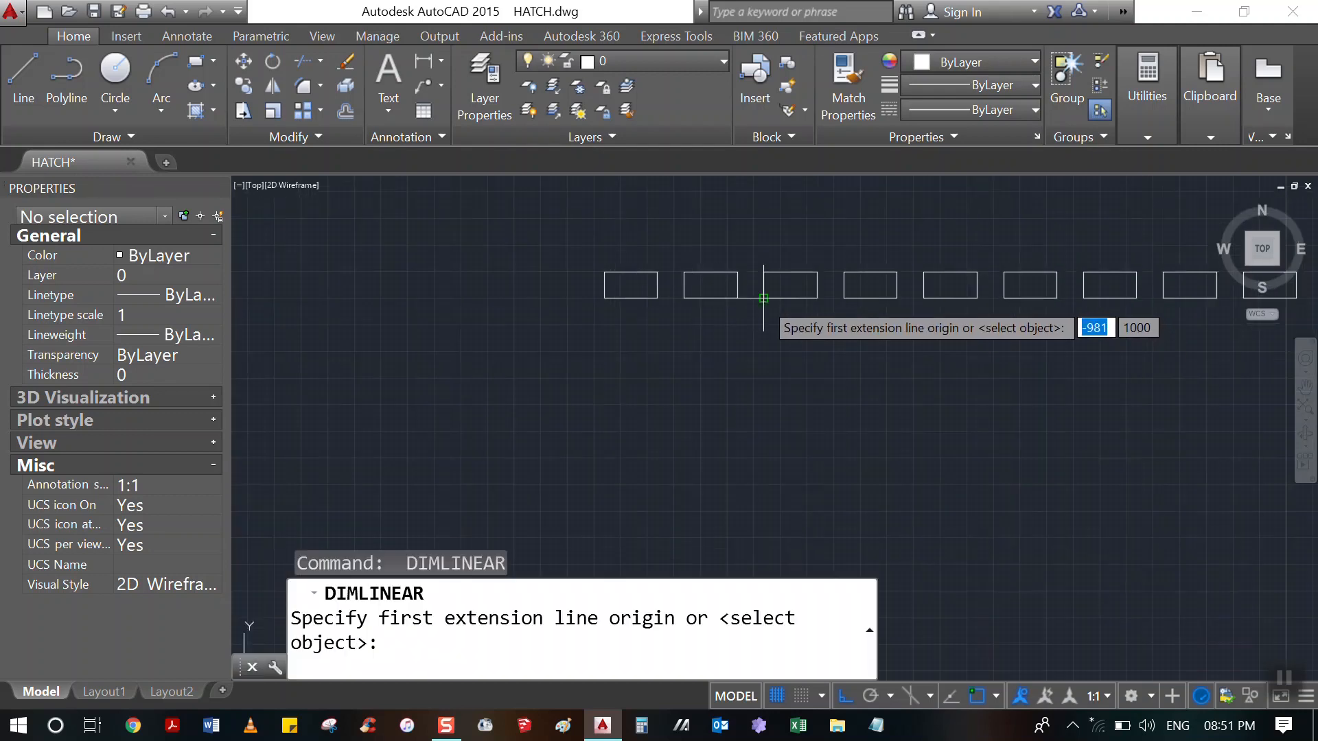
click(763, 298)
scroll(707, 315, up, 4)
click(650, 272)
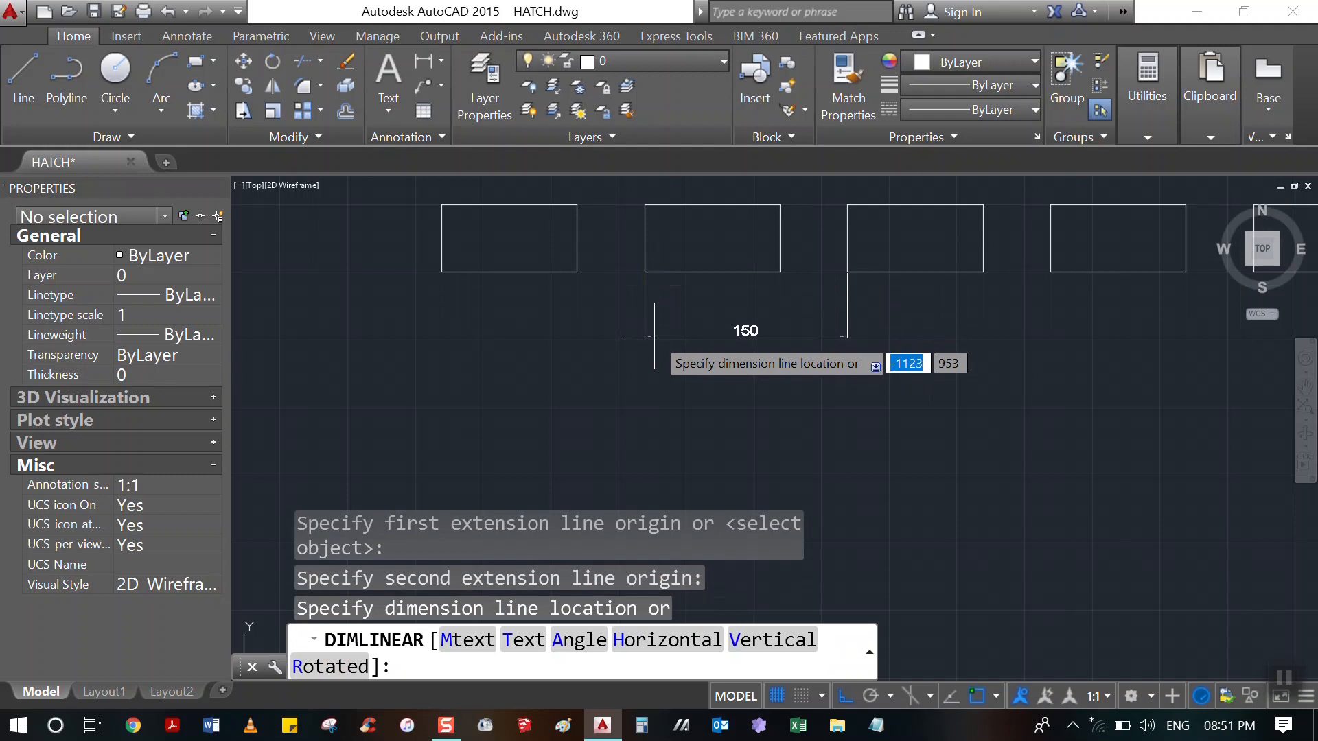
scroll(645, 323, down, 5)
key(Escape)
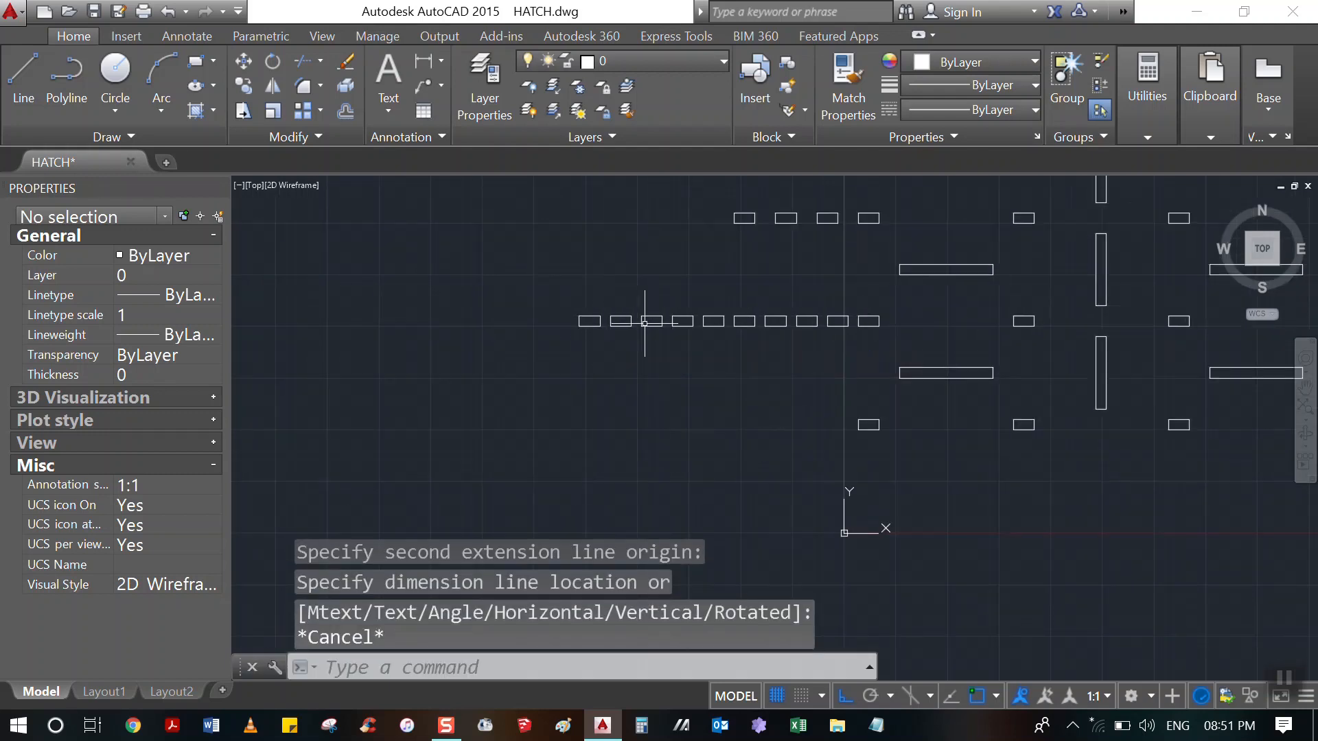
Select the original and all its arrayed copies to check their count in the properties, and clear the selection
click(557, 282)
click(902, 339)
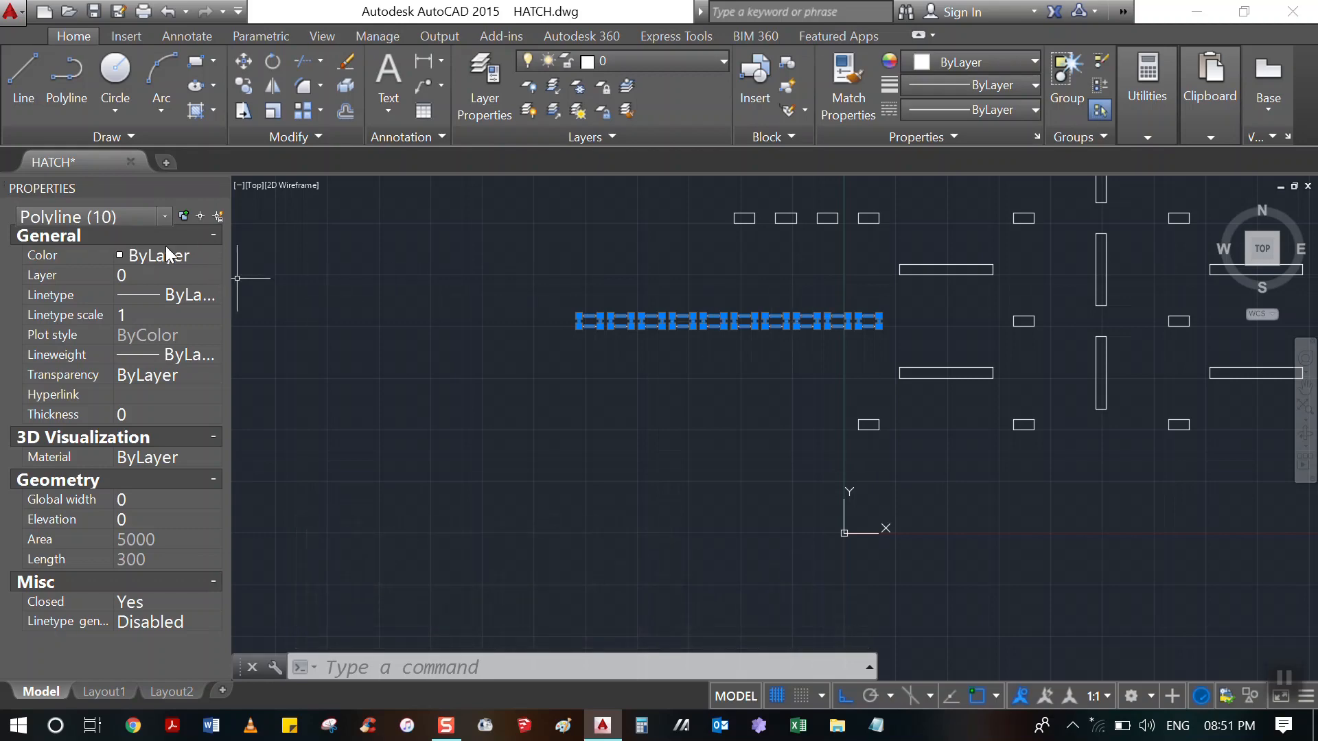
scroll(435, 241, down, 4)
scroll(535, 285, up, 4)
click(535, 285)
key(Escape)
scroll(580, 327, down, 3)
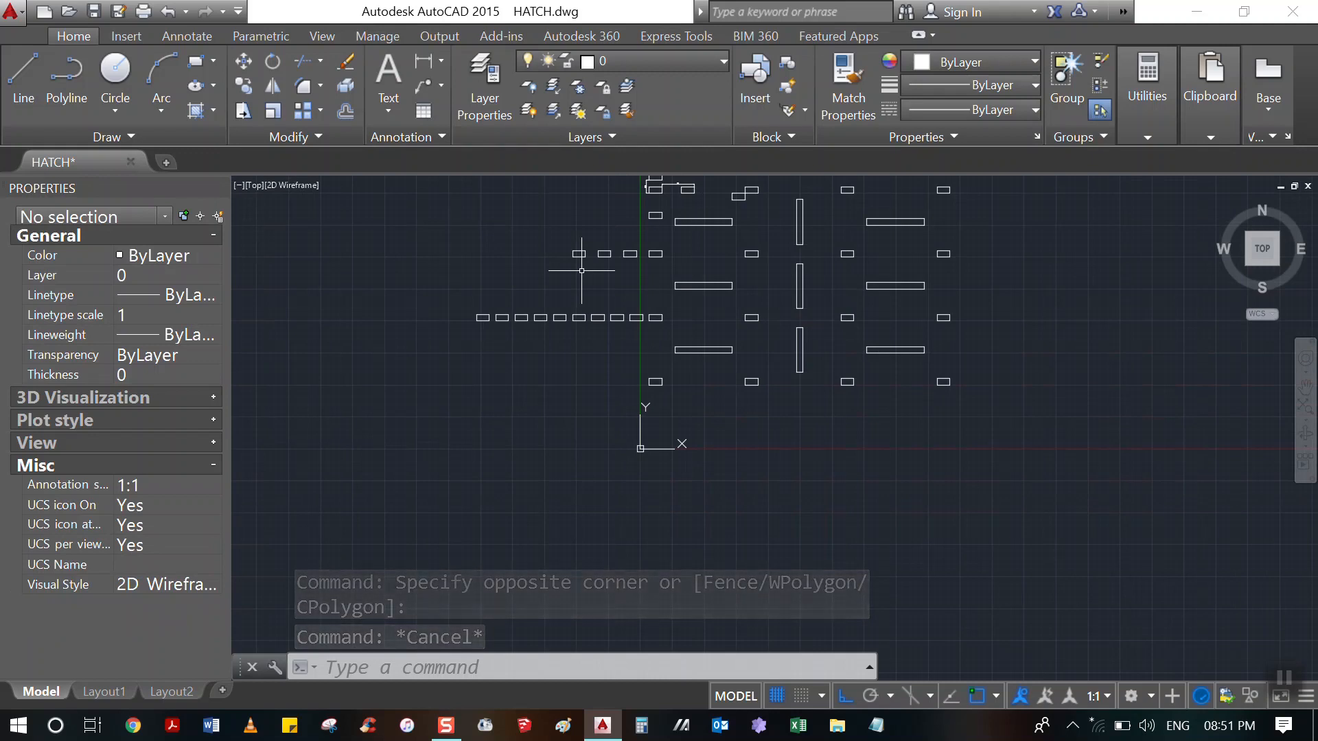
scroll(582, 257, up, 4)
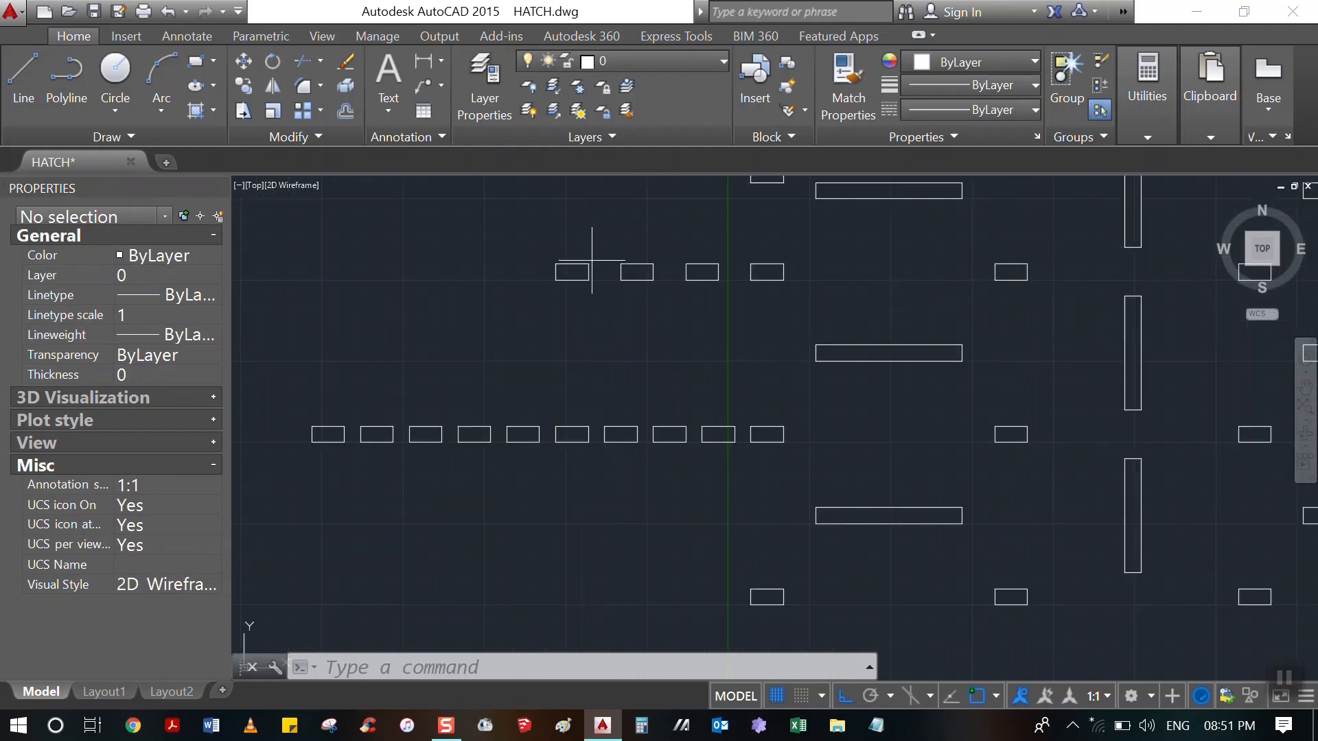
click(584, 265)
scroll(546, 328, down, 2)
scroll(543, 325, up, 2)
key(Escape)
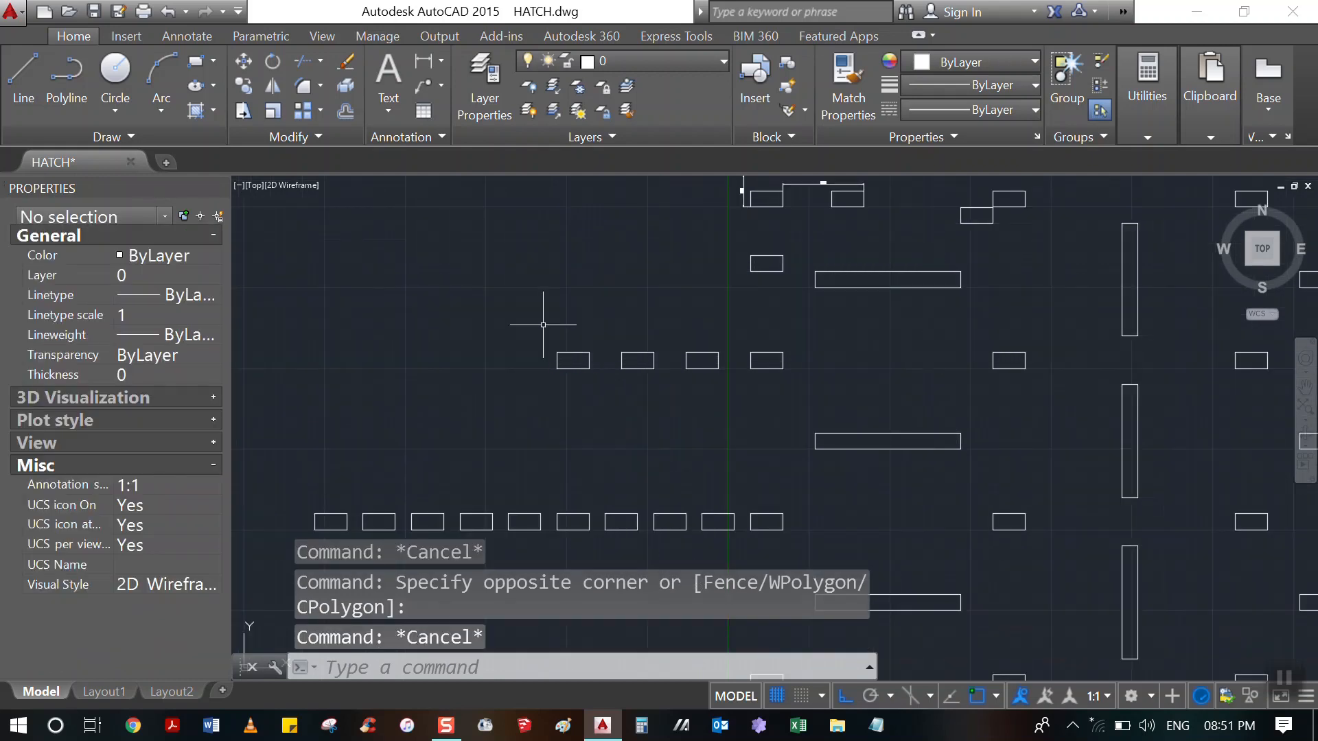
Move the lowest long horizontal rectangle nearest the Y axis 250 units straight up from its lower-left corner
key(Return)
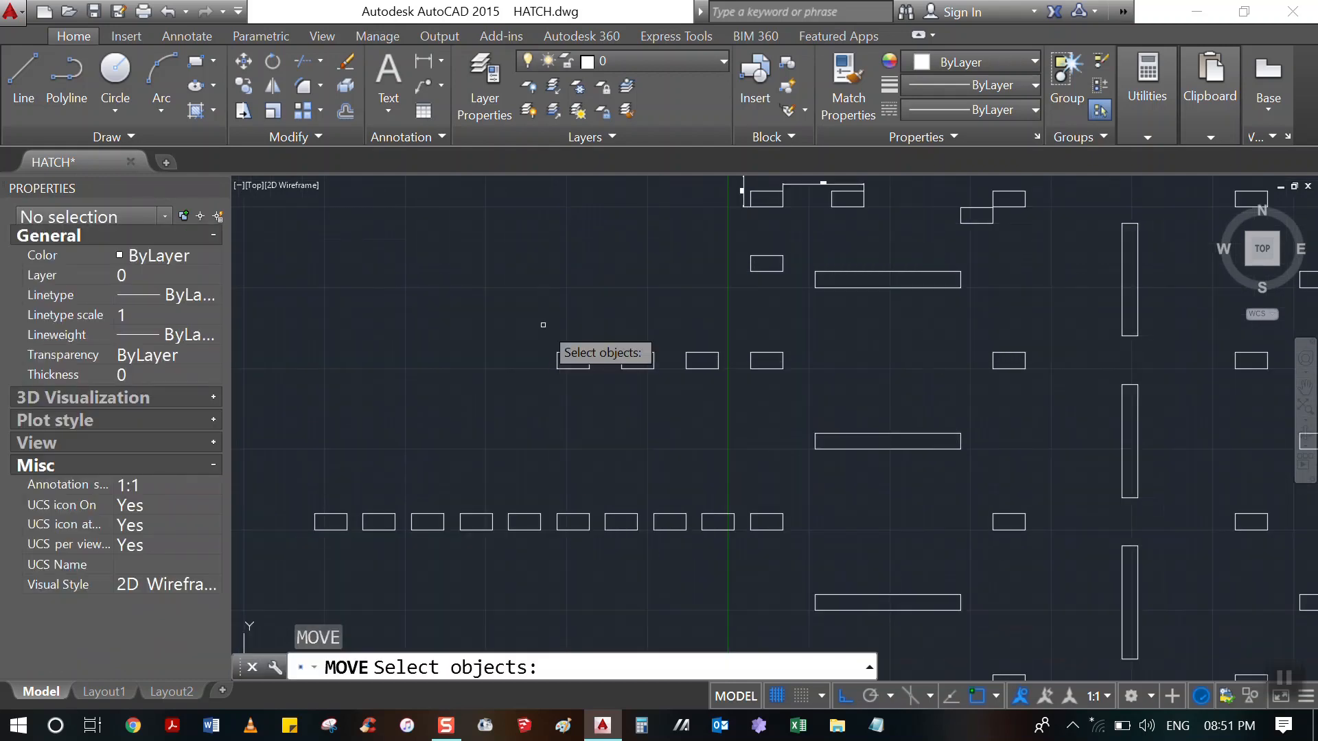
scroll(572, 366, up, 2)
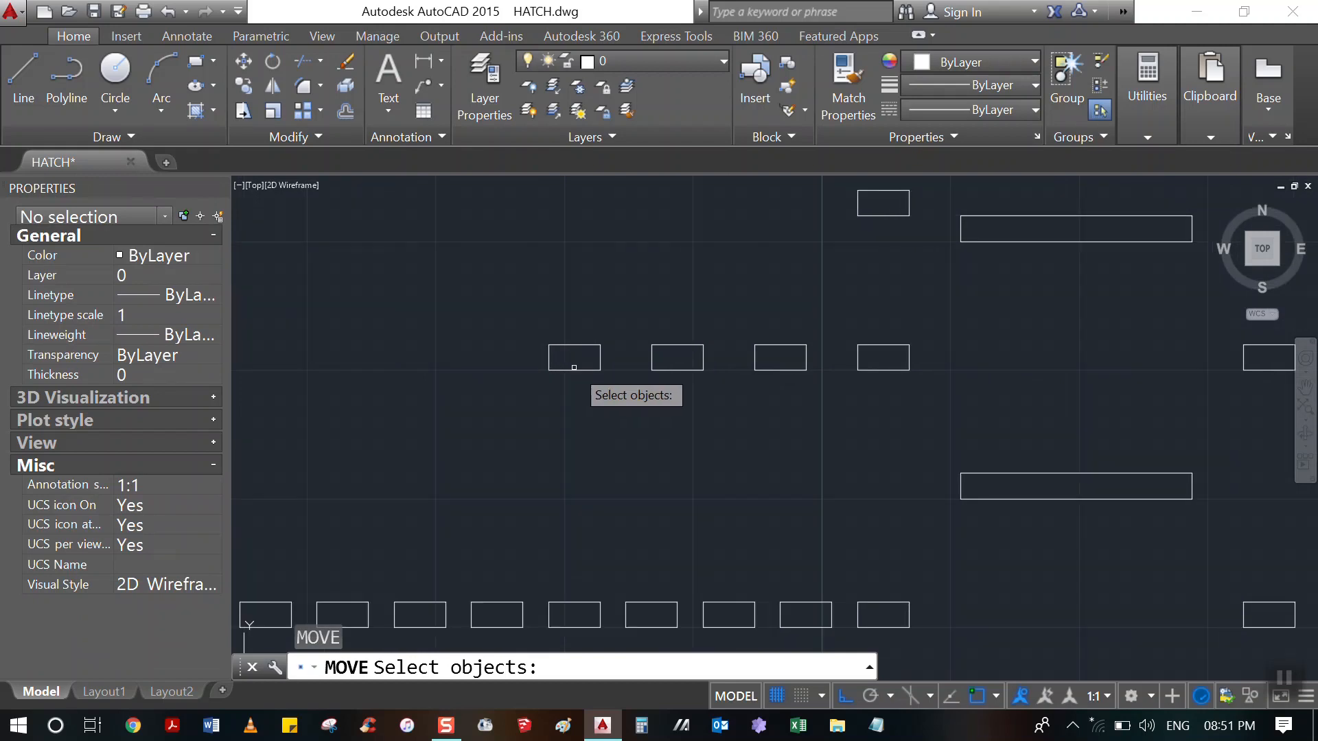
scroll(534, 365, down, 3)
scroll(685, 305, up, 1)
middle_drag(708, 539, 668, 330)
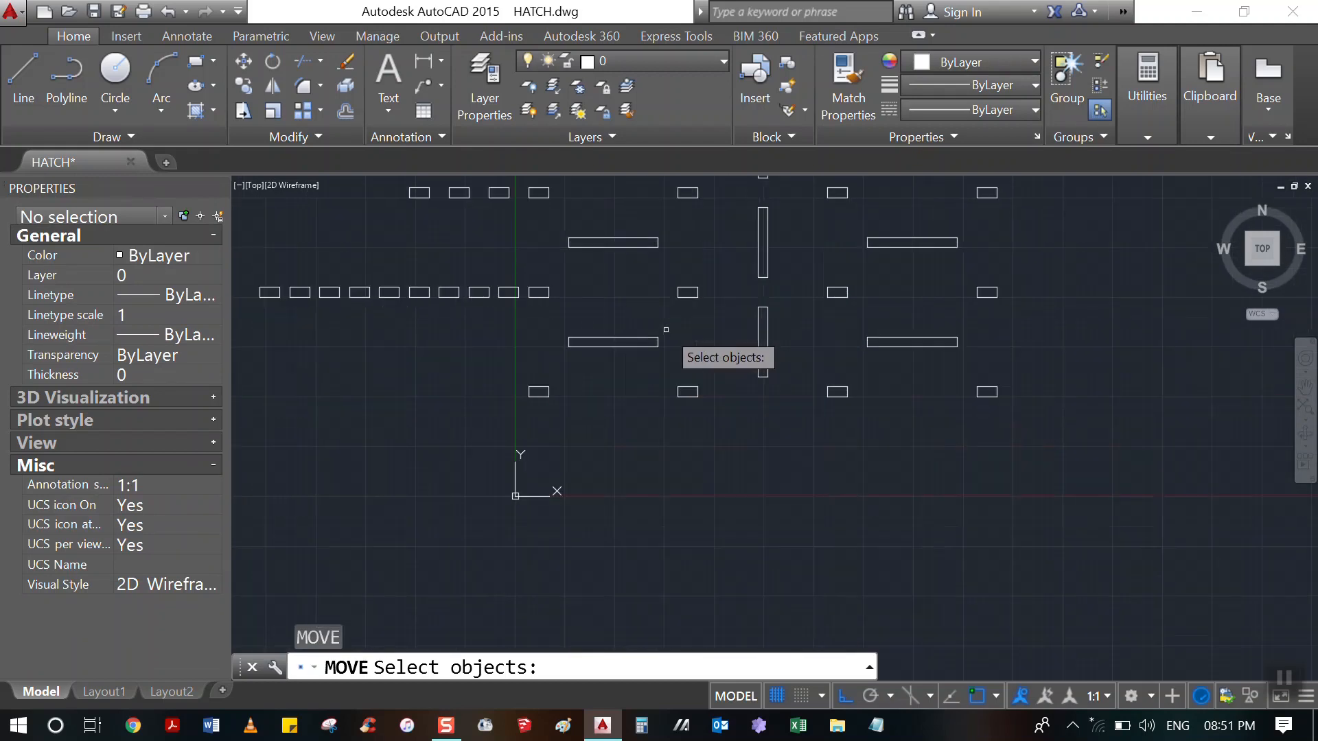
click(610, 337)
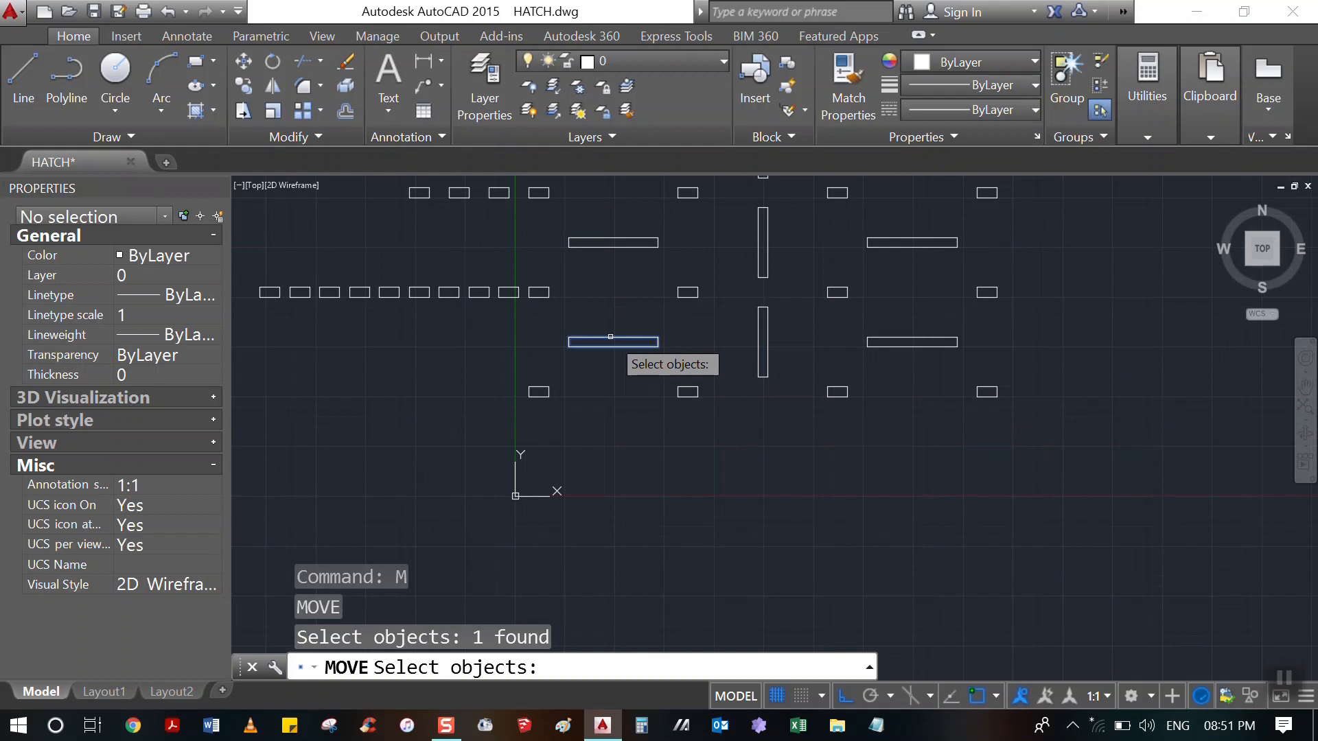
key(Return)
scroll(540, 334, up, 3)
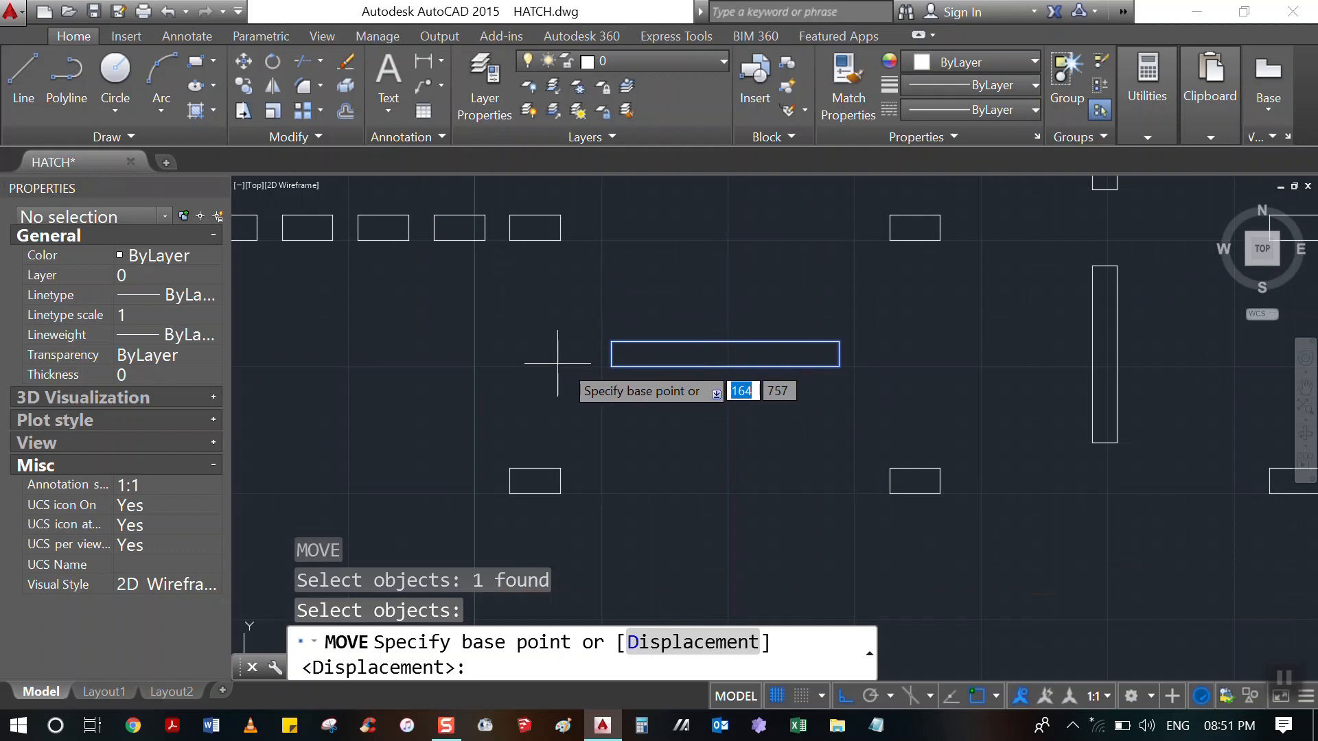
click(611, 366)
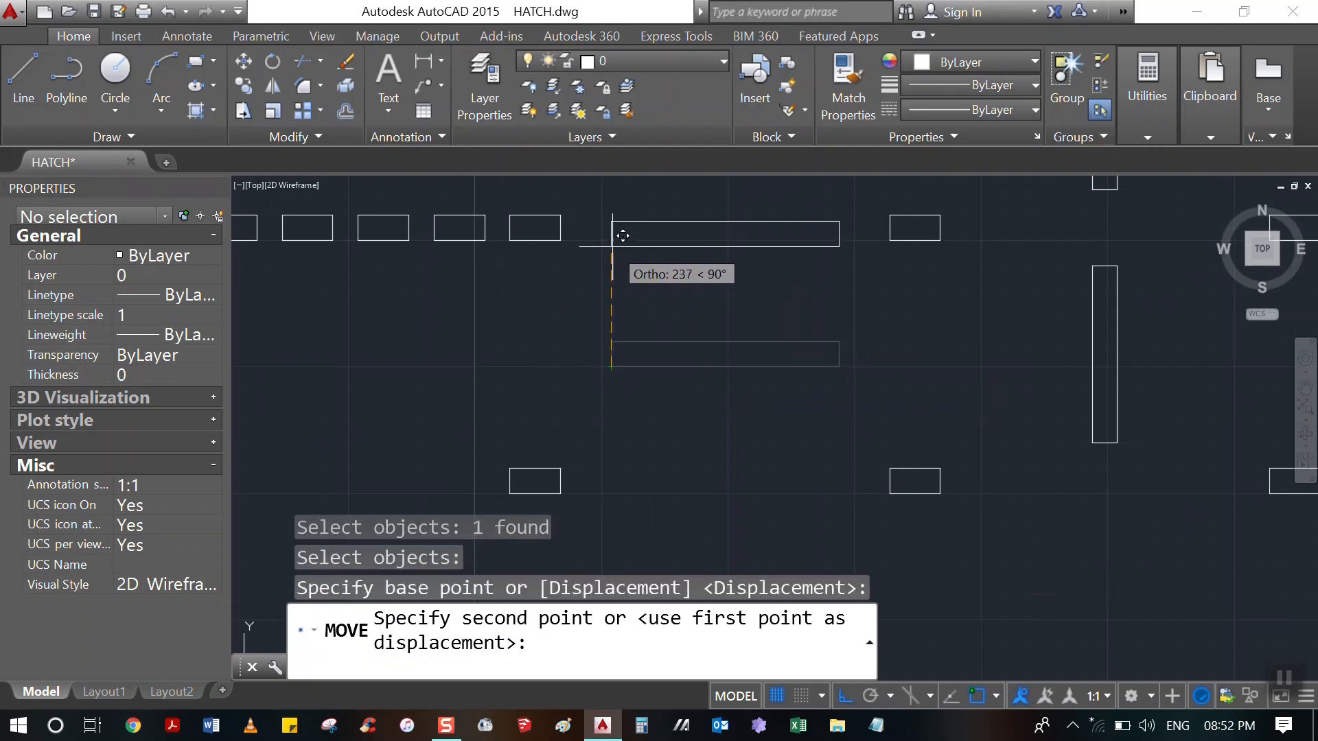
text(250)
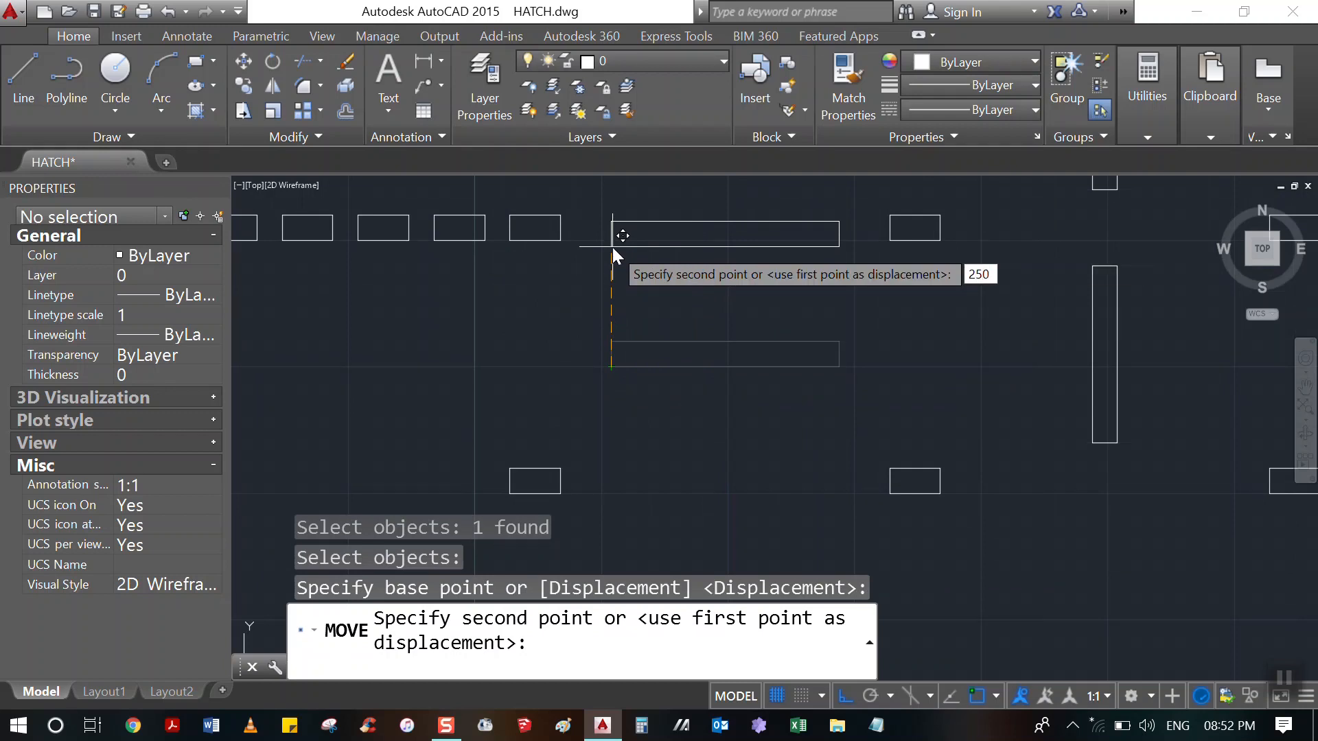
key(Return)
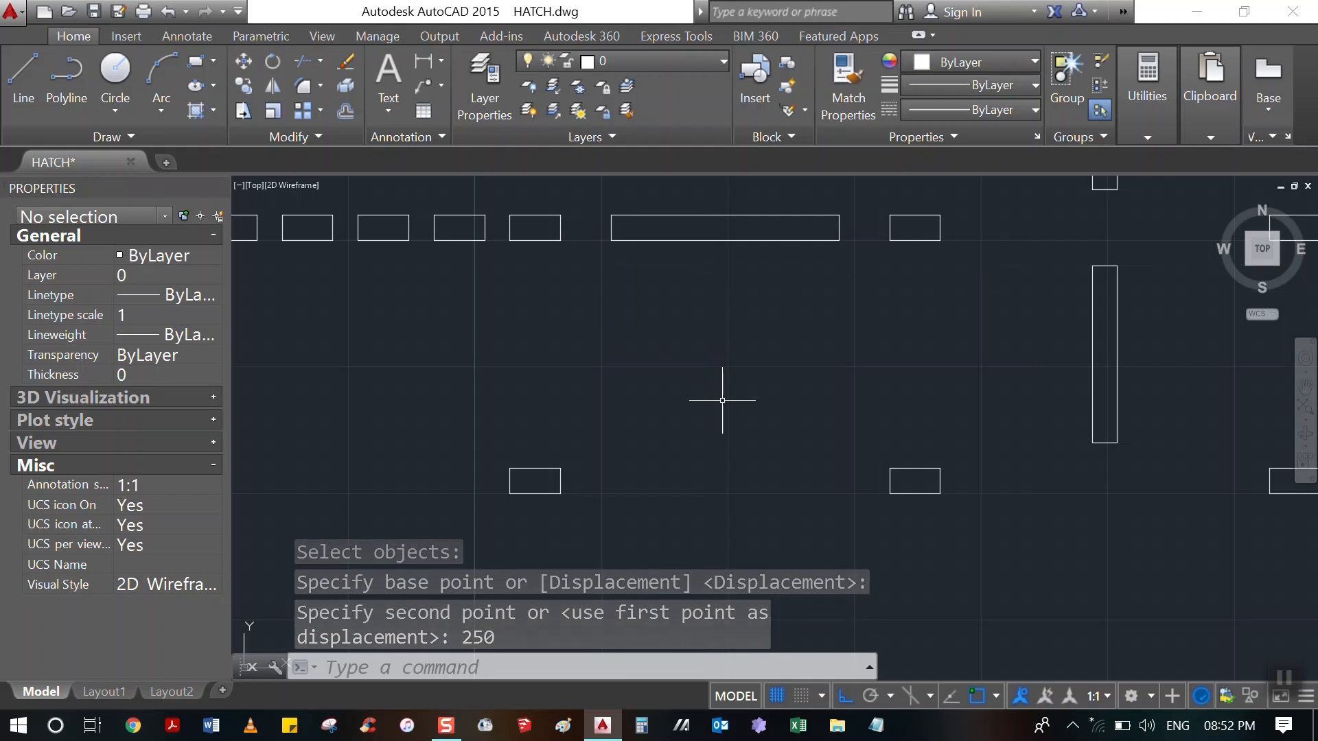
Copy the single small rectangle just above the origin to the clipboard
scroll(789, 401, down, 3)
scroll(735, 257, up, 2)
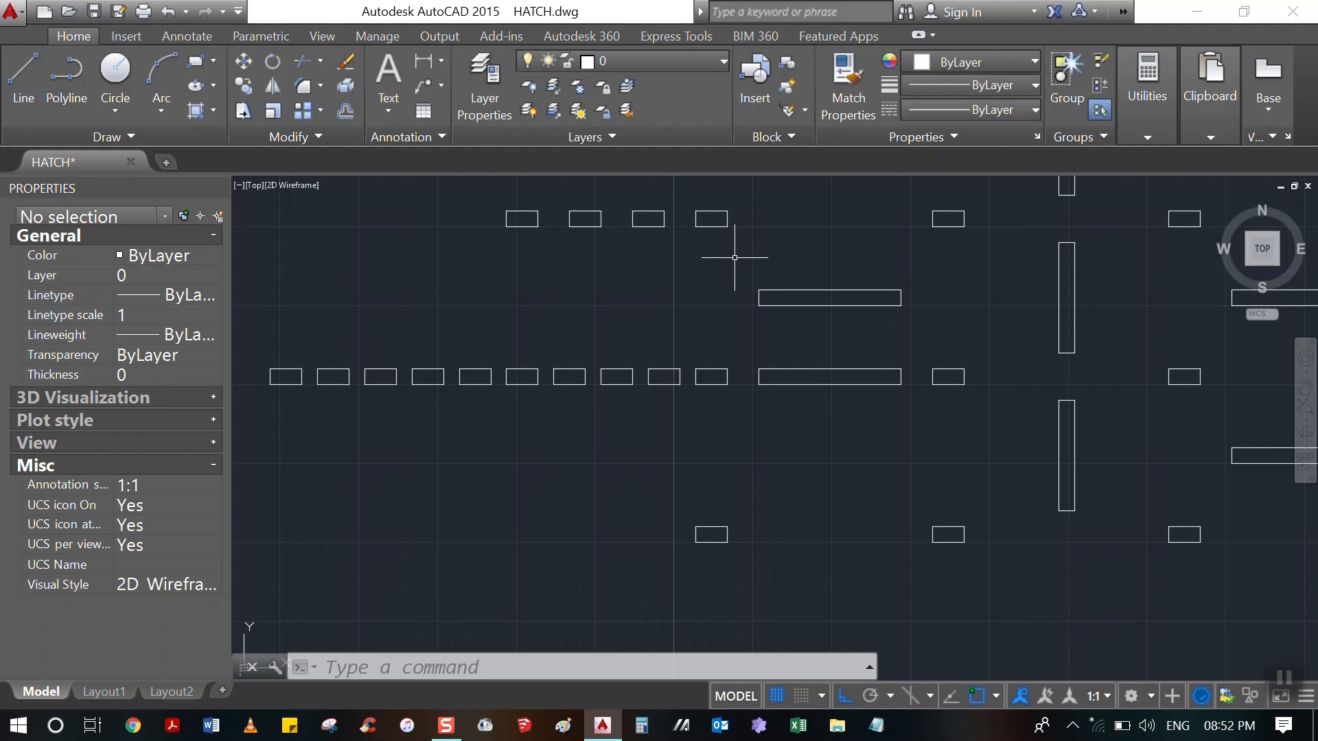
scroll(768, 295, down, 5)
scroll(745, 347, up, 3)
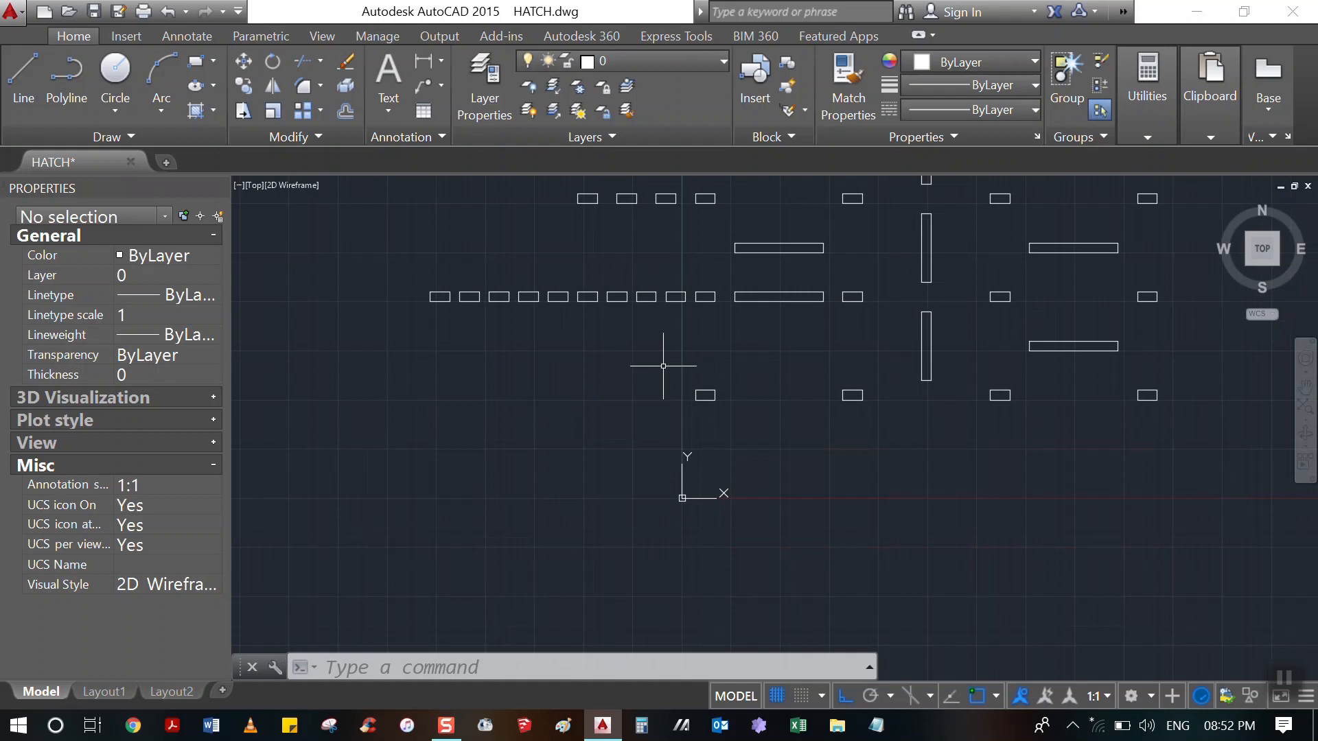
scroll(687, 406, up, 2)
click(671, 376)
click(738, 418)
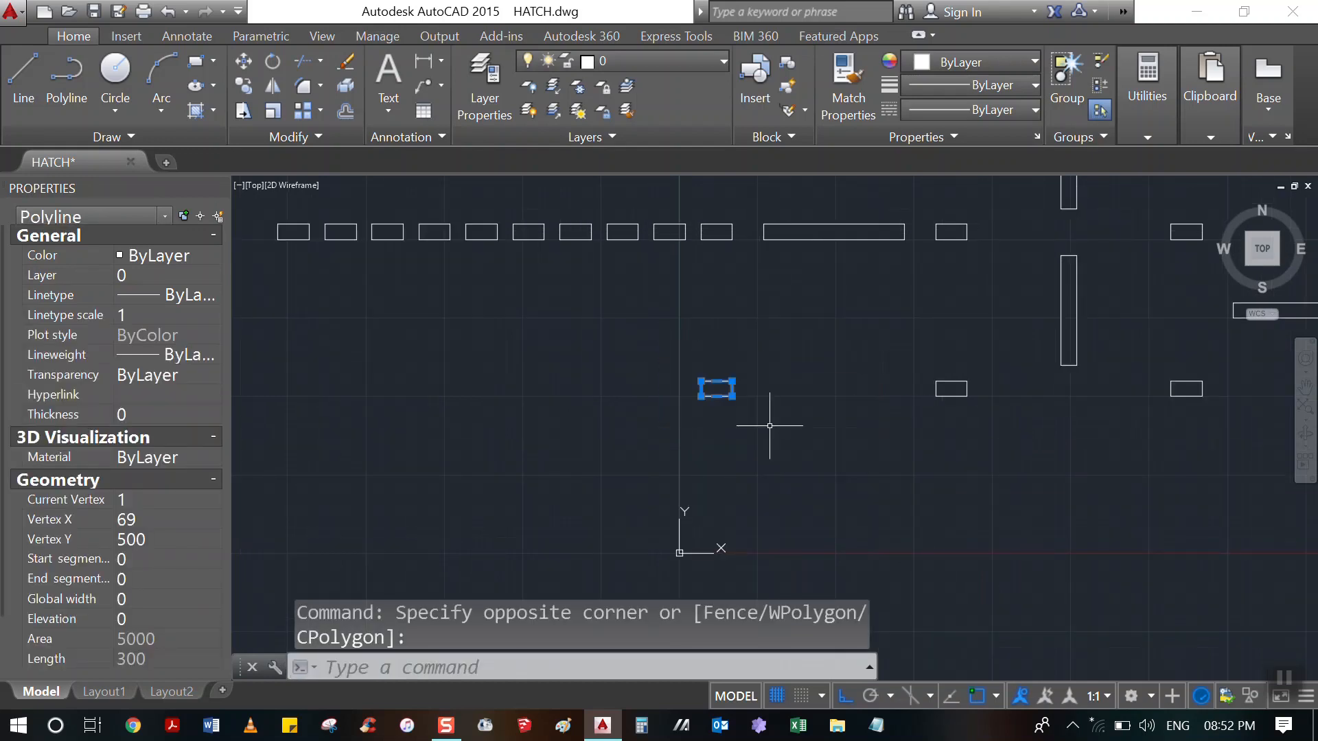
key(ctrl+c)
Paste the copied rectangle into the empty area below the row of arrayed small rectangles
scroll(773, 426, down, 4)
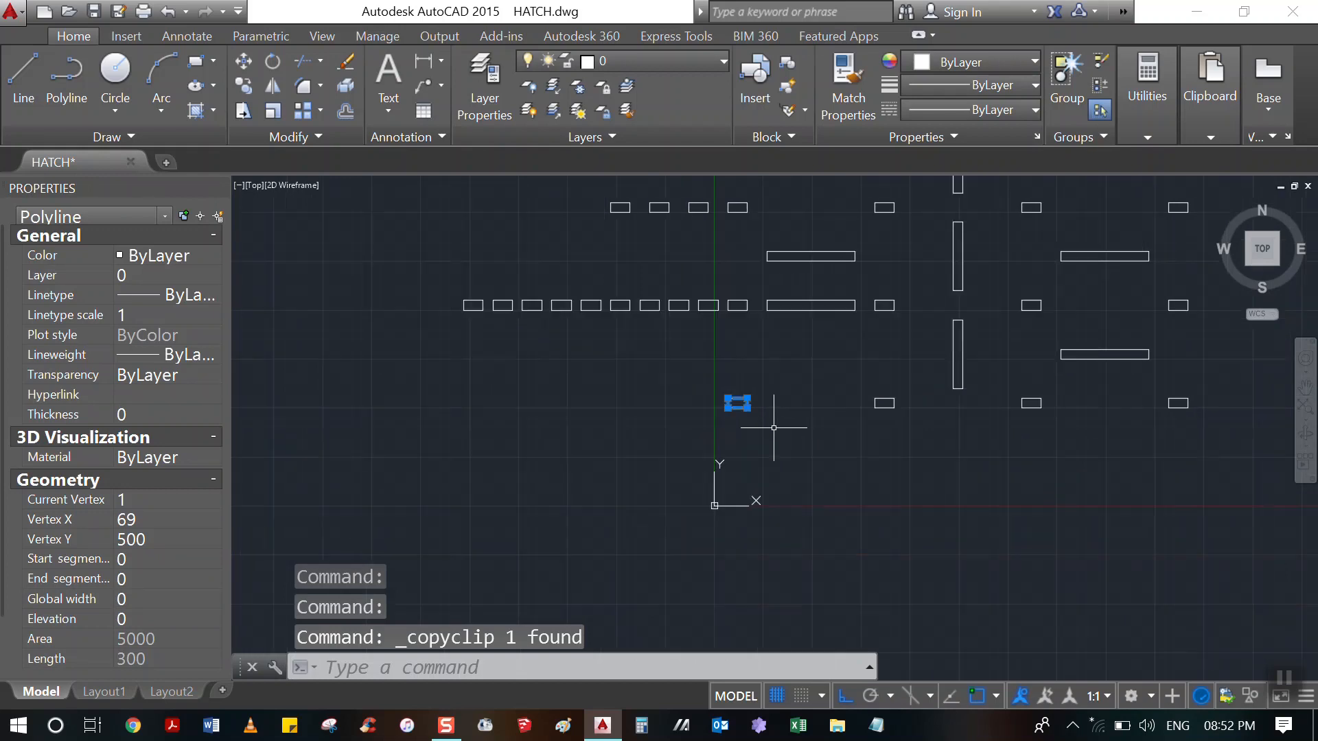
scroll(745, 407, up, 3)
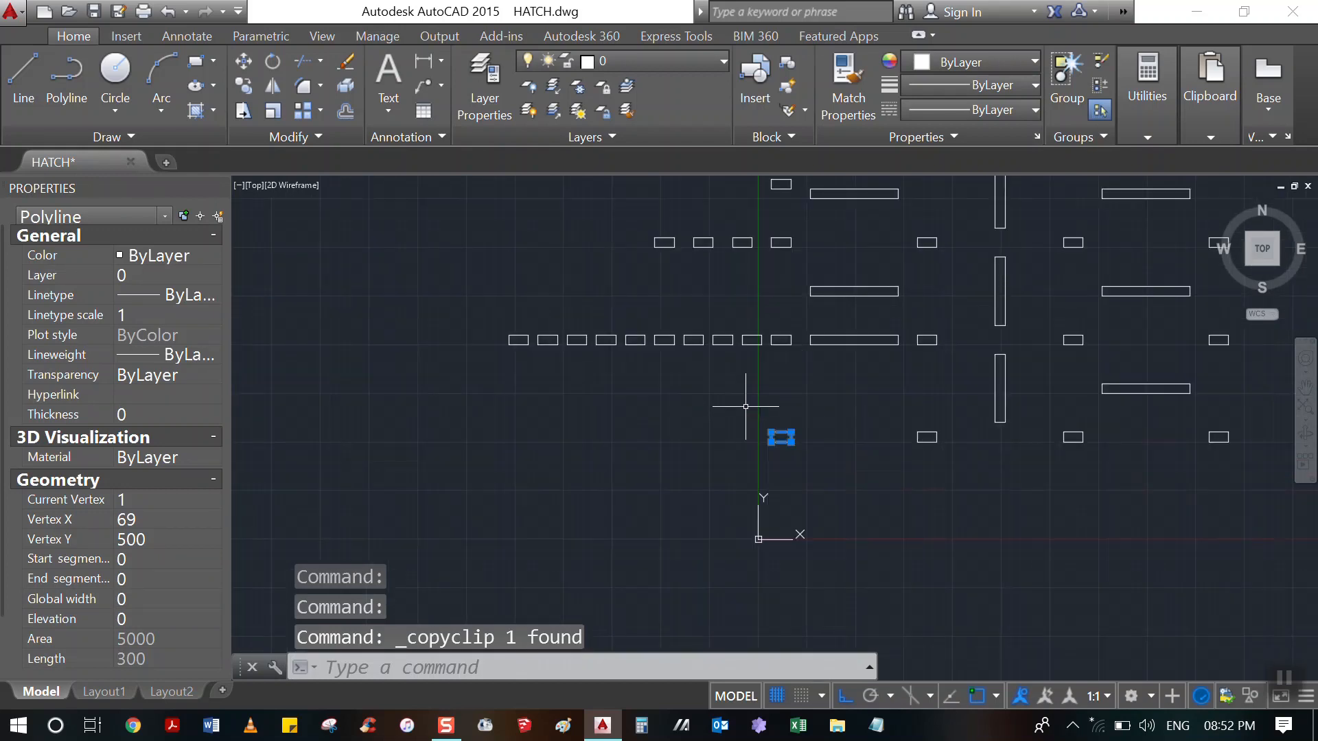
key(ctrl+v)
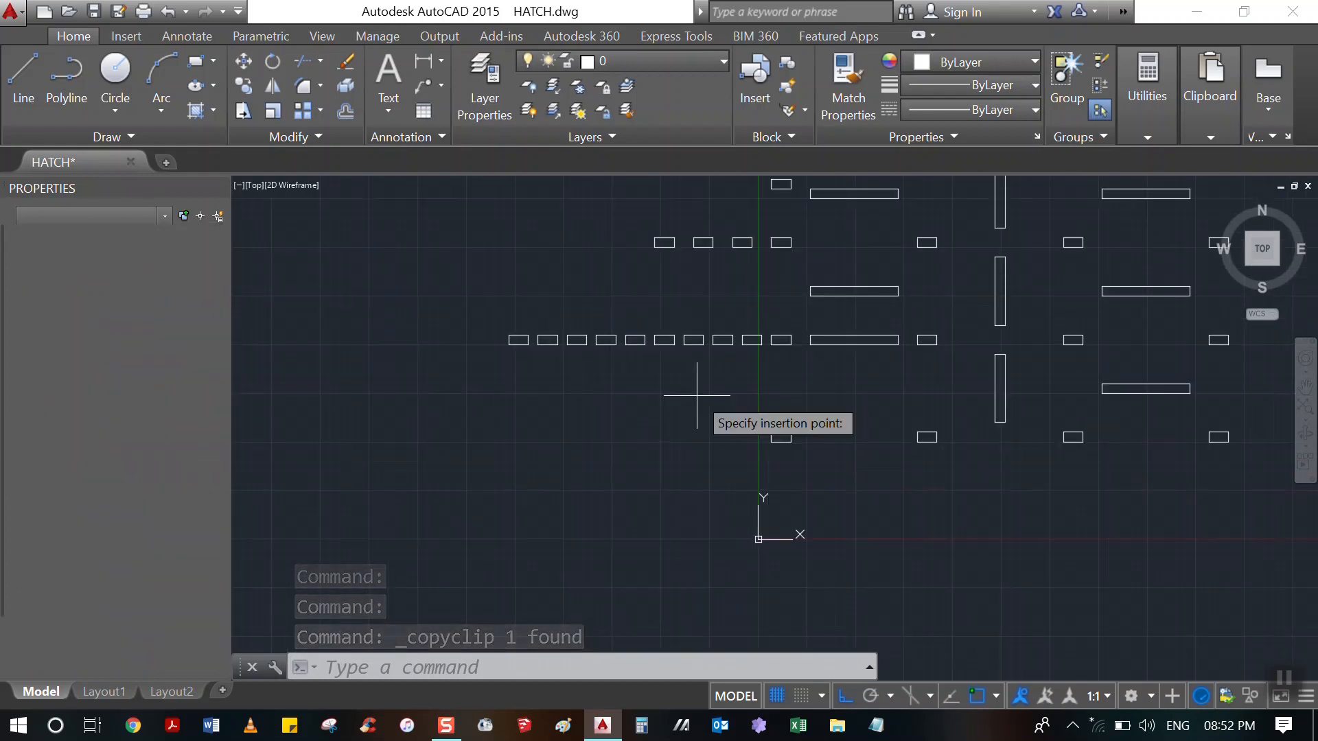
scroll(662, 407, up, 3)
scroll(659, 411, down, 6)
scroll(638, 394, up, 4)
scroll(604, 384, up, 2)
click(558, 376)
scroll(490, 417, down, 5)
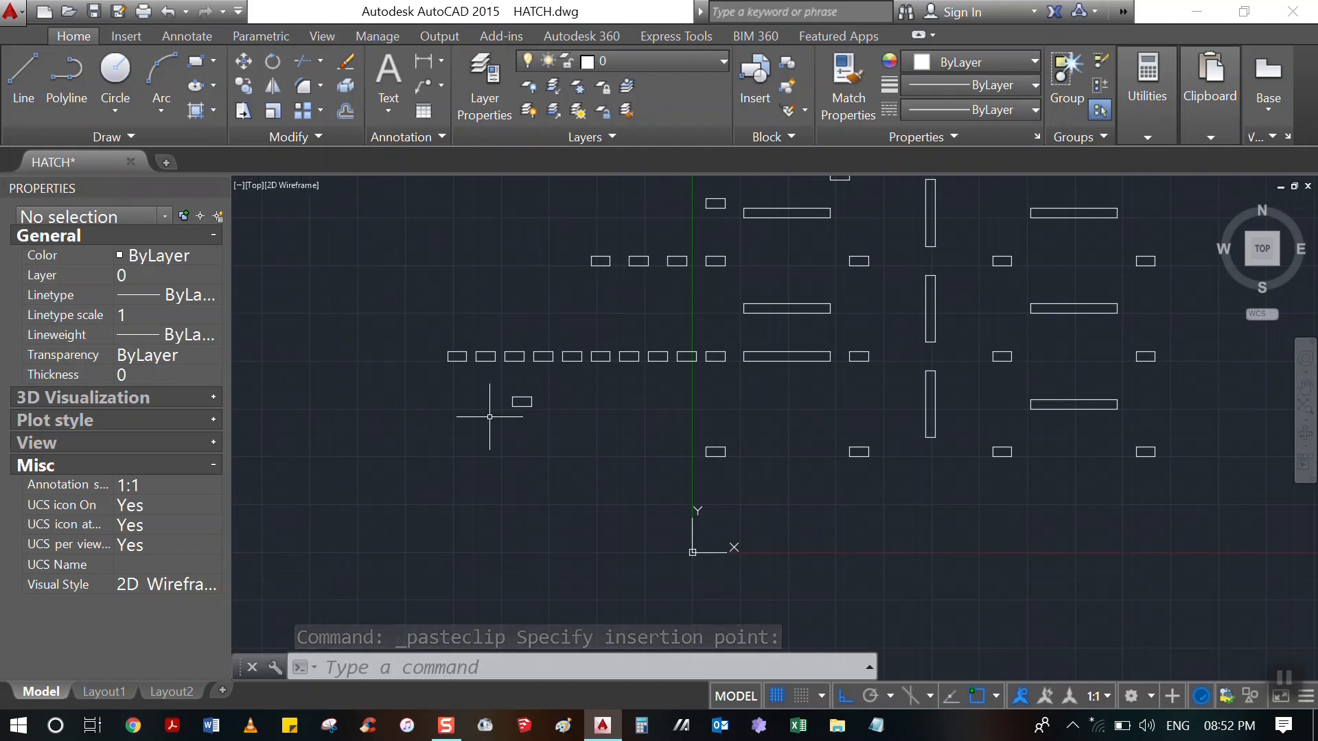
Cut the small rectangle above the origin and paste it with its lower-left corner on the previously pasted rectangle's upper-right corner
scroll(713, 426, up, 2)
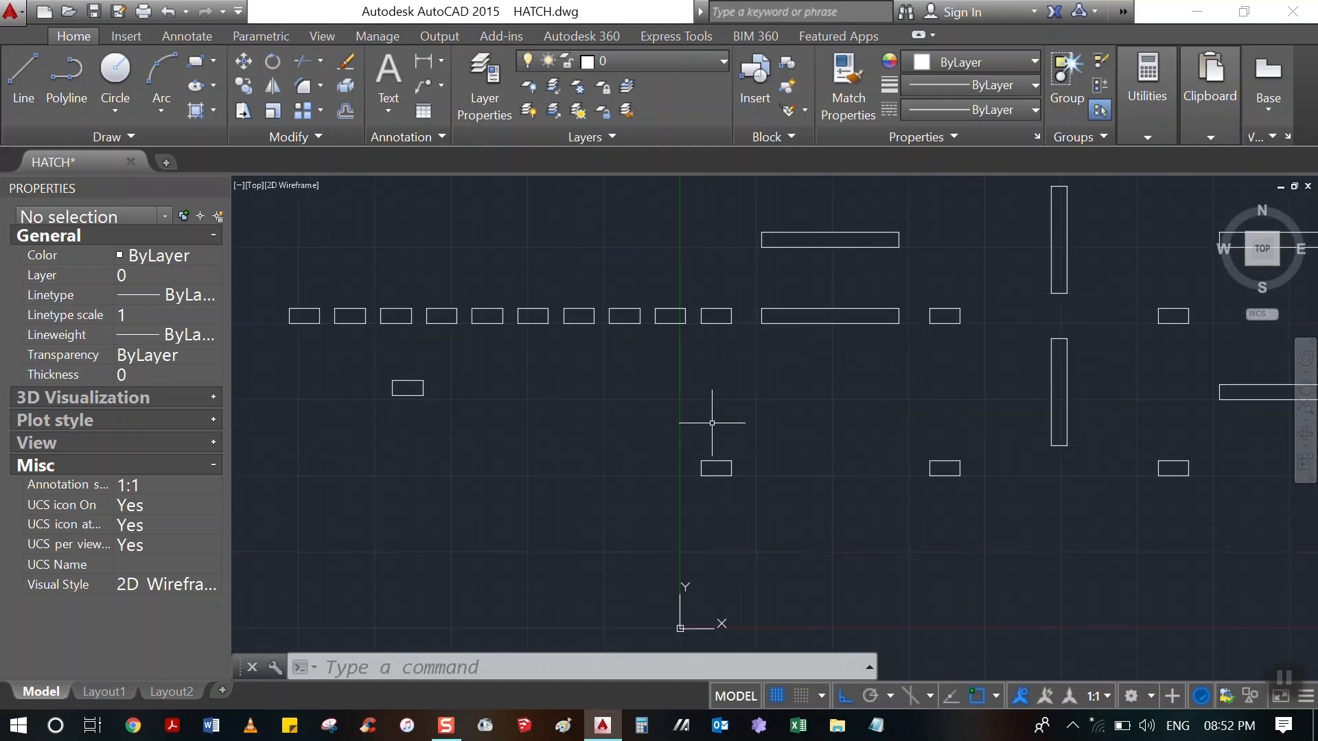
click(687, 449)
click(764, 516)
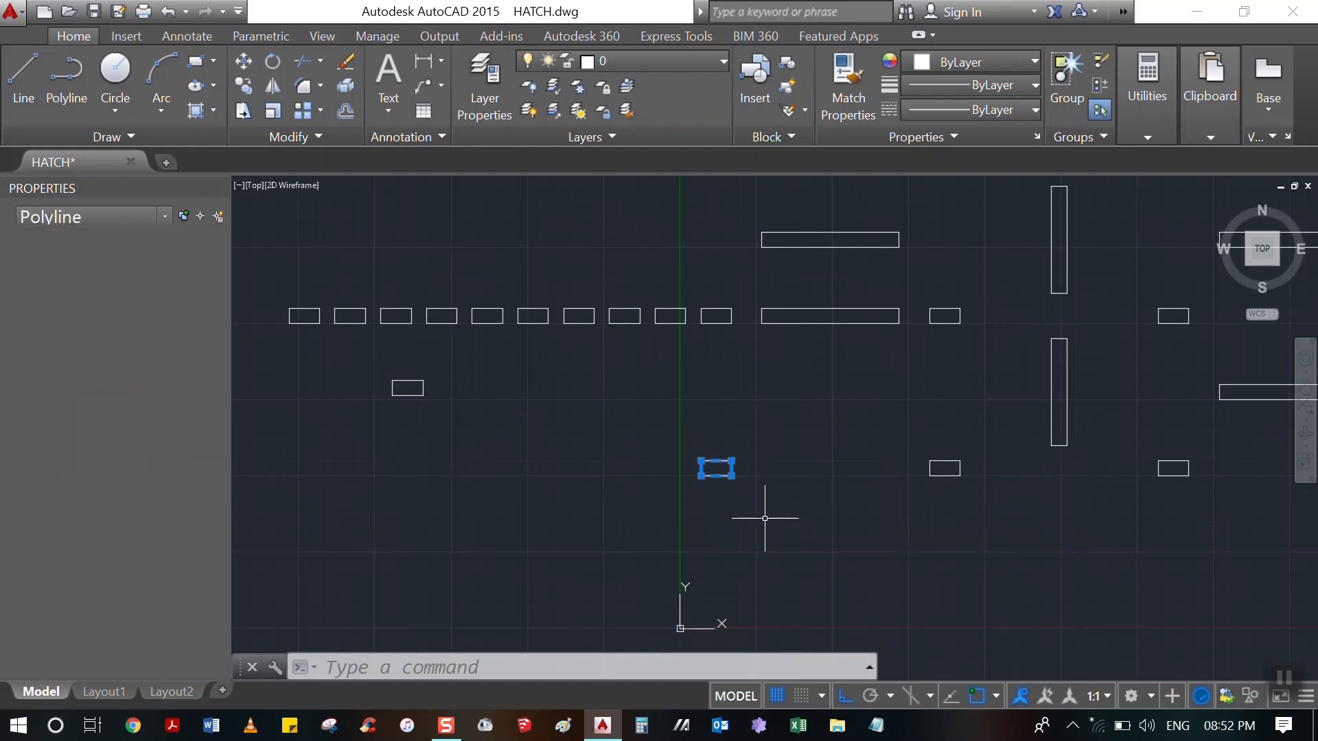
key(ctrl+x)
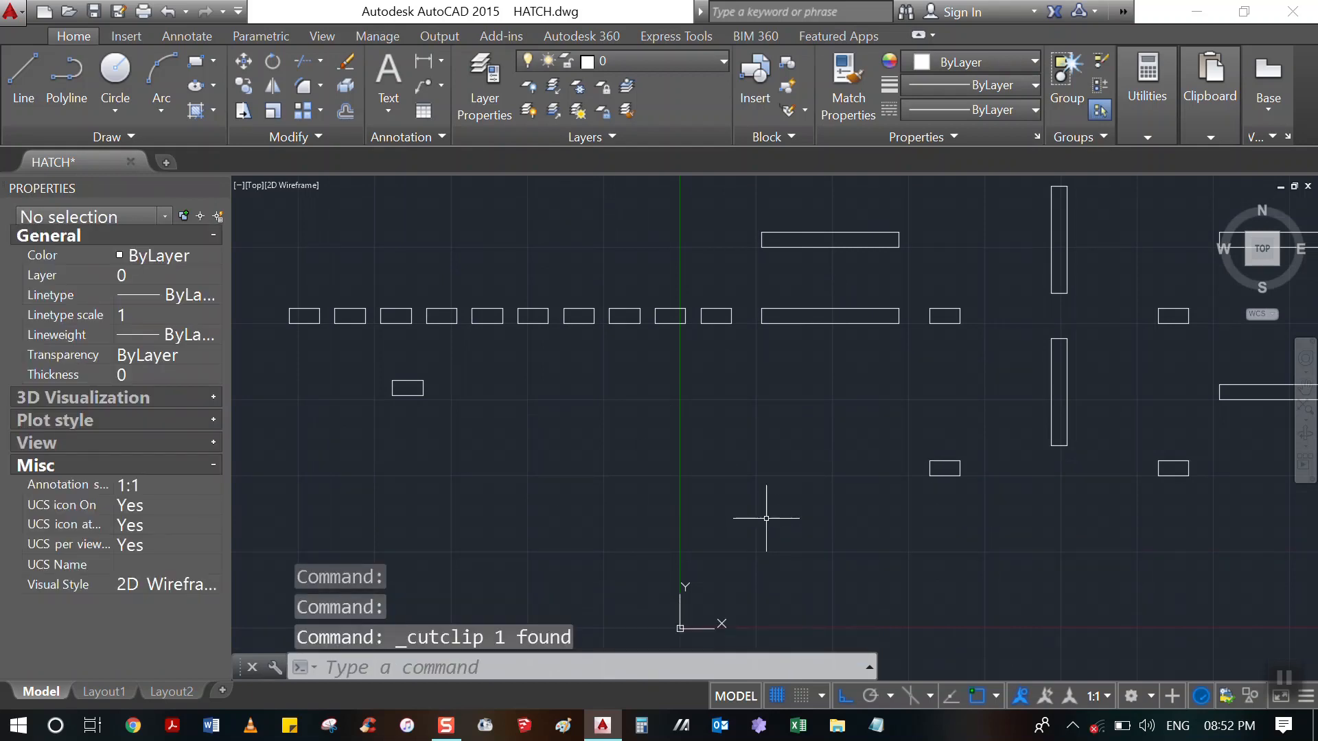
key(ctrl+v)
scroll(628, 524, down, 1)
scroll(503, 456, up, 1)
scroll(503, 456, up, 8)
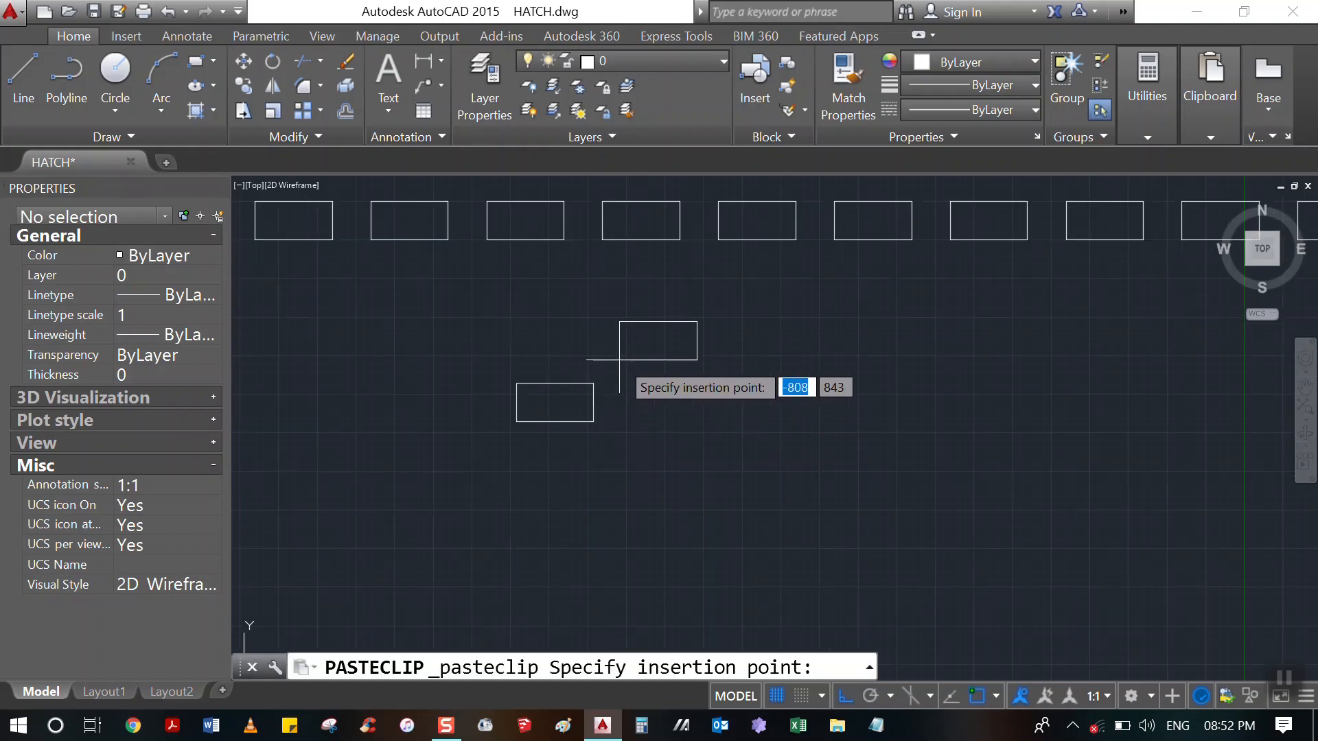
click(555, 425)
scroll(598, 351, down, 6)
scroll(598, 351, down, 5)
scroll(617, 346, up, 1)
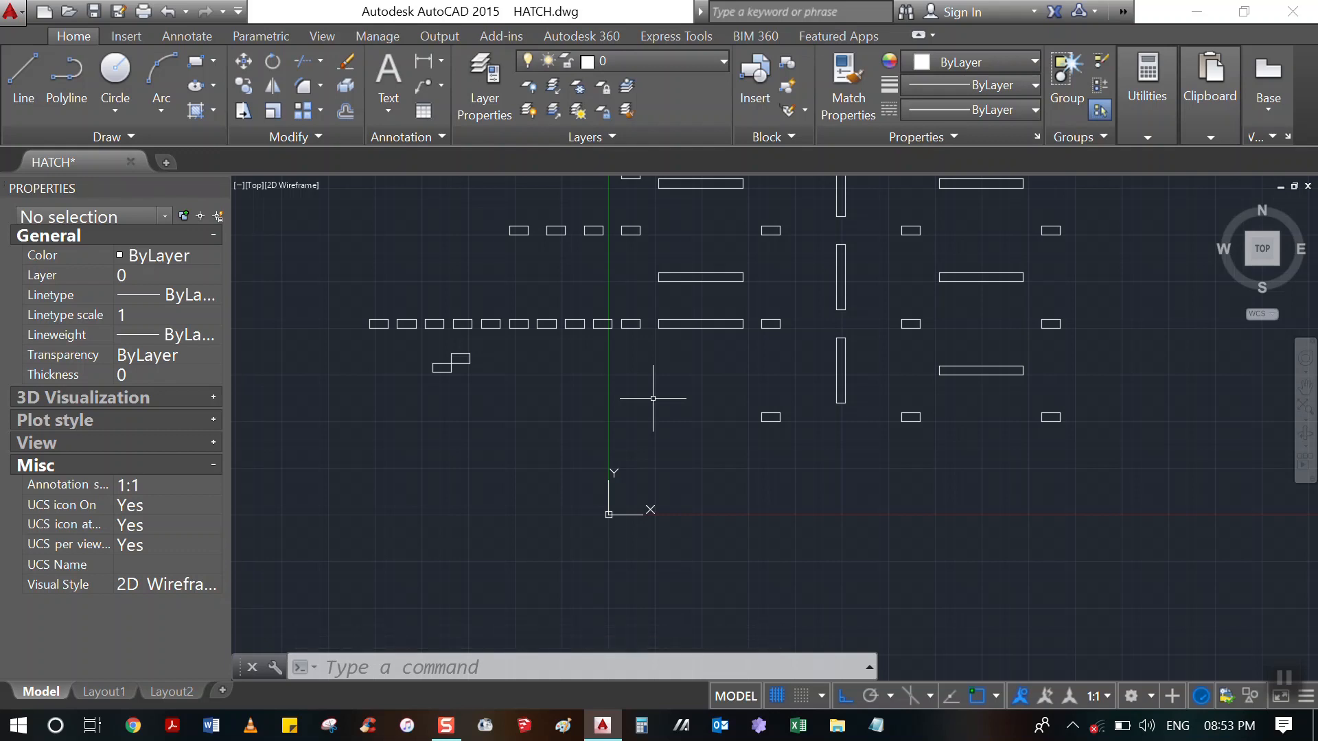
Cut all the objects in the drawing to the clipboard and paste them back above the X axis, to the right of the origin
scroll(652, 398, down, 4)
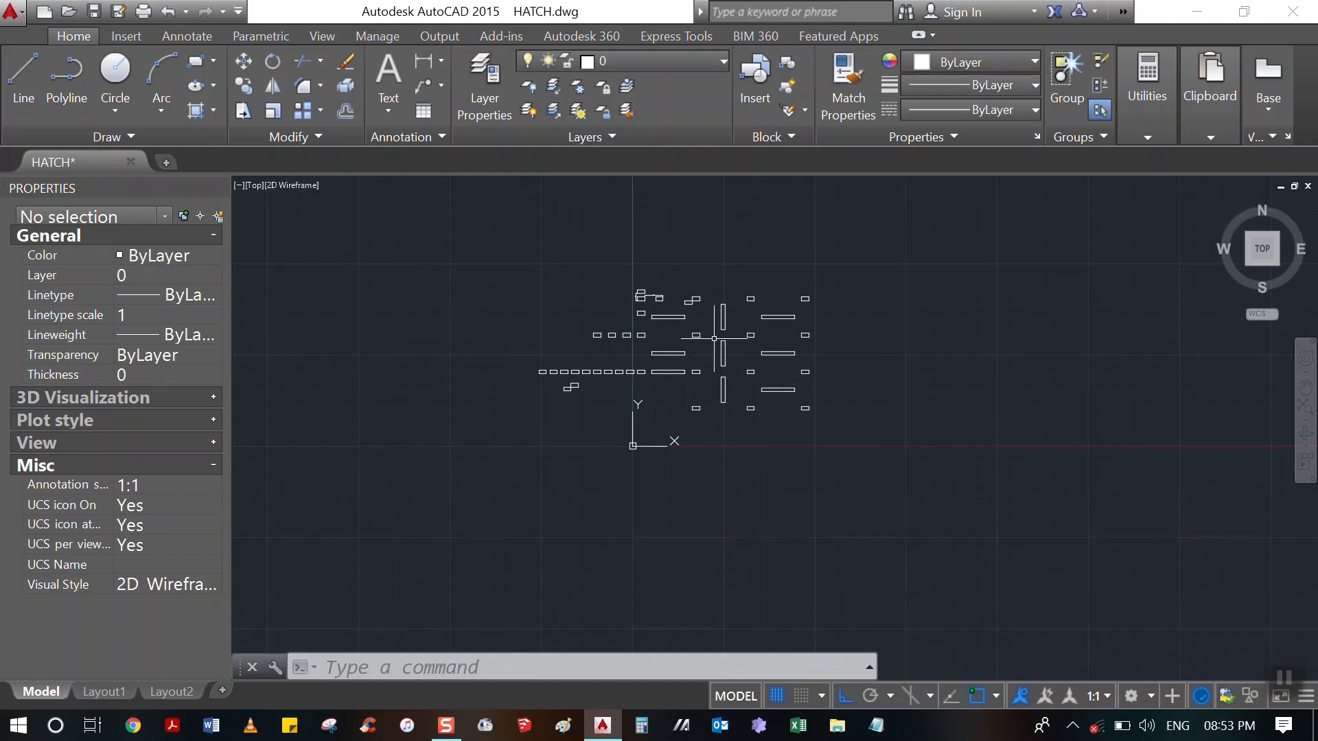
click(492, 267)
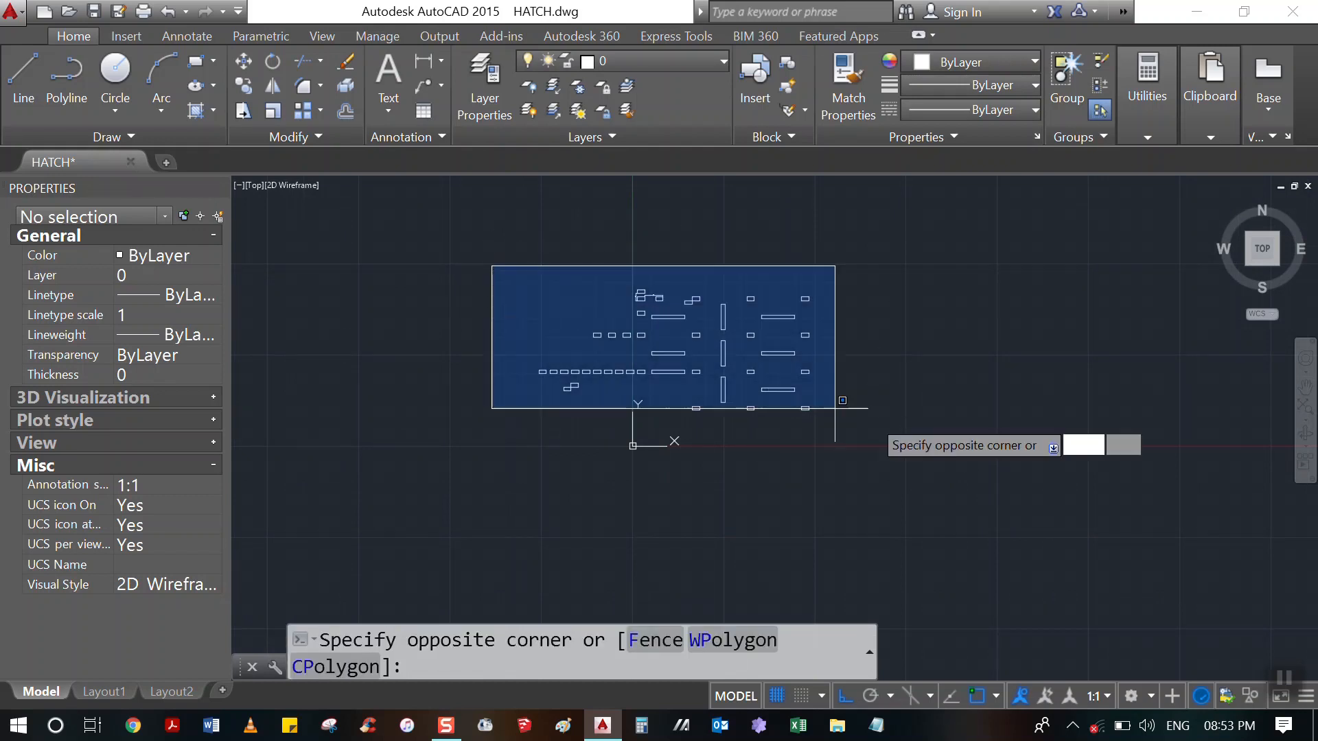
click(880, 448)
key(ctrl+x)
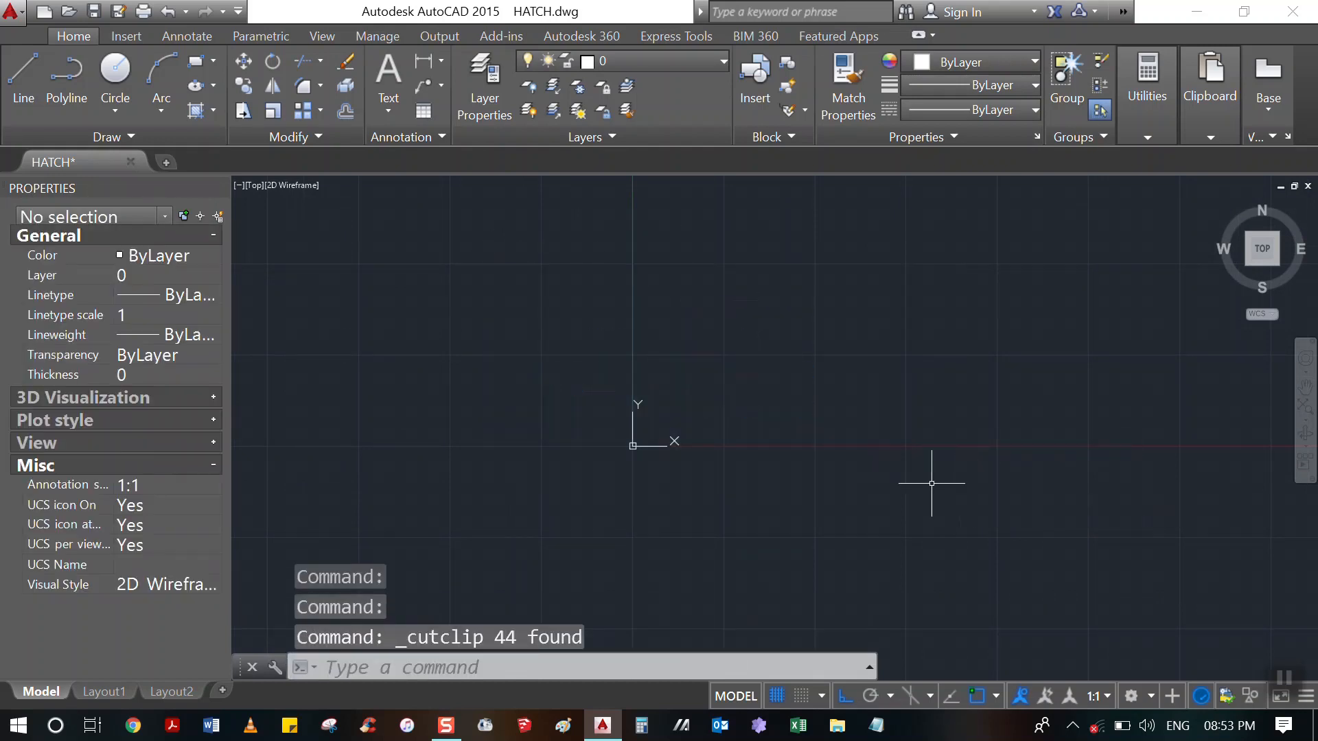
key(ctrl+v)
click(800, 379)
scroll(714, 412, down, 2)
scroll(708, 371, up, 3)
scroll(877, 419, up, 2)
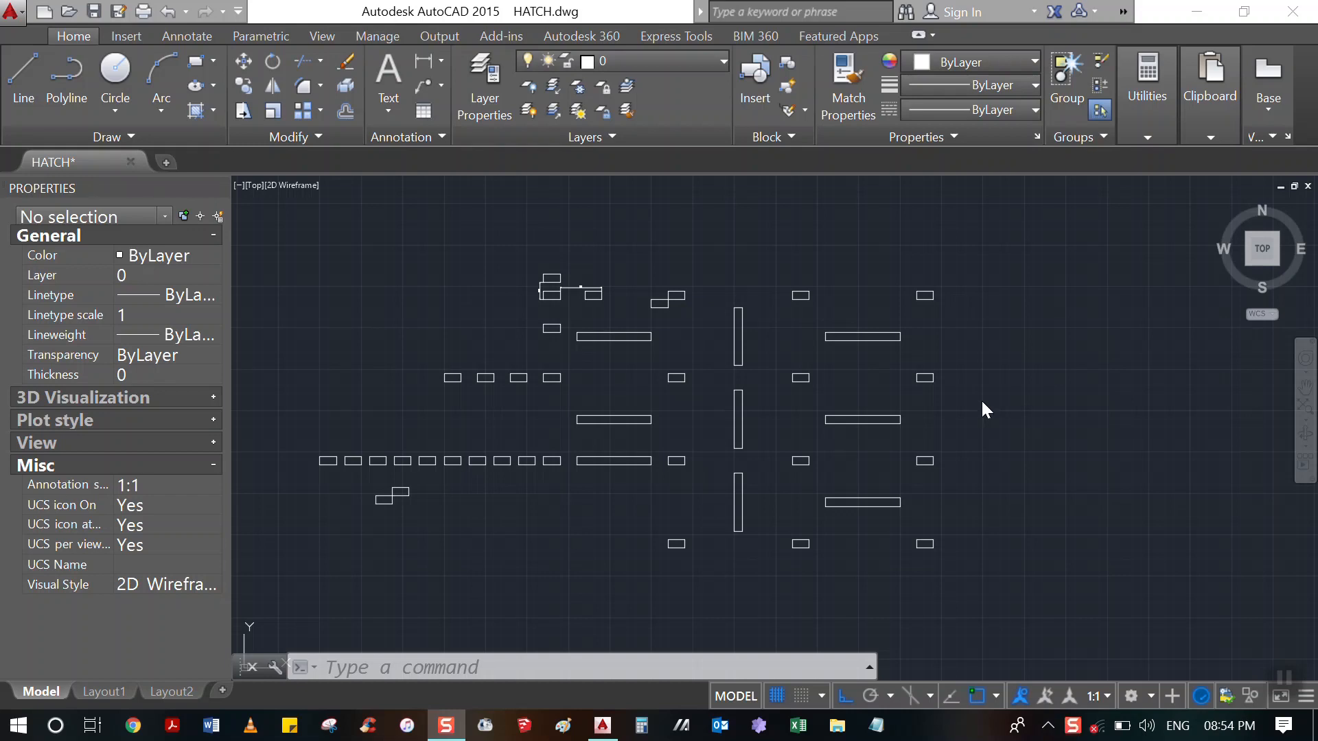
Review the available formats for saving a copy of the drawing without choosing one
click(10, 17)
mouse_move(74, 268)
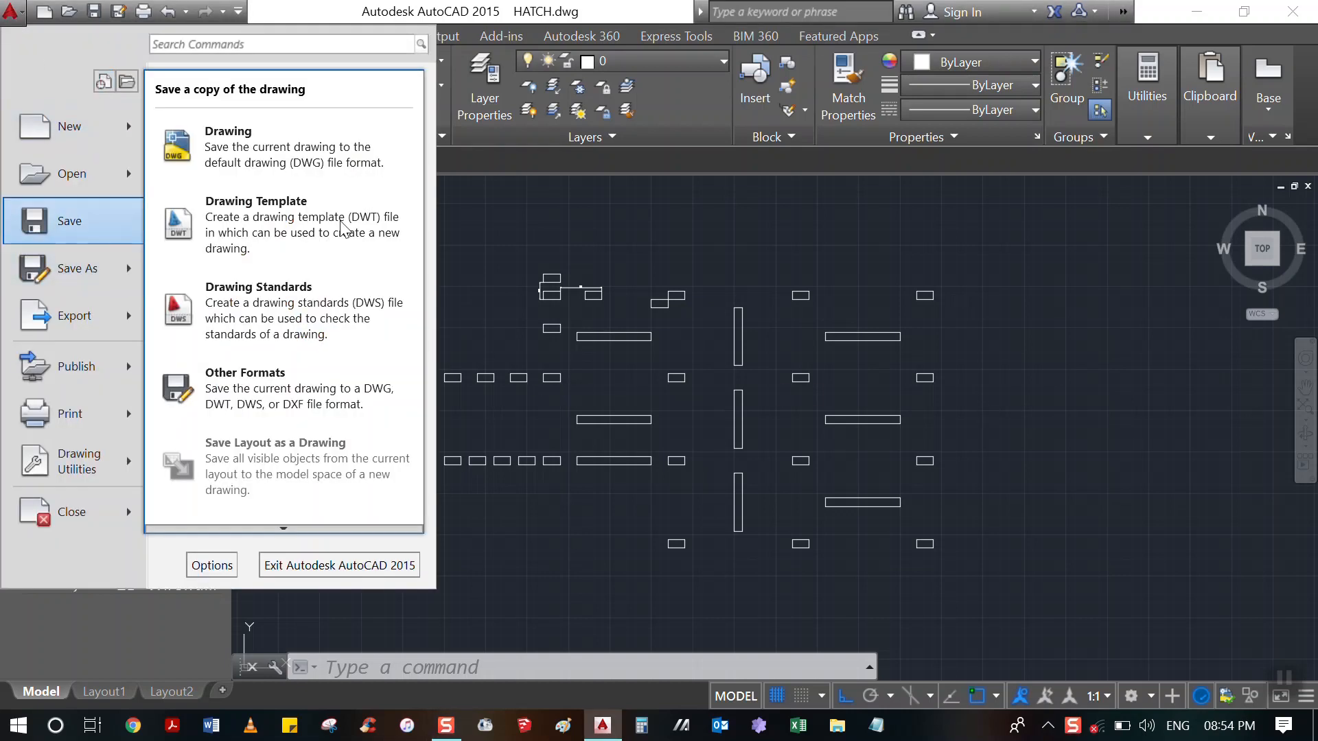
click(886, 264)
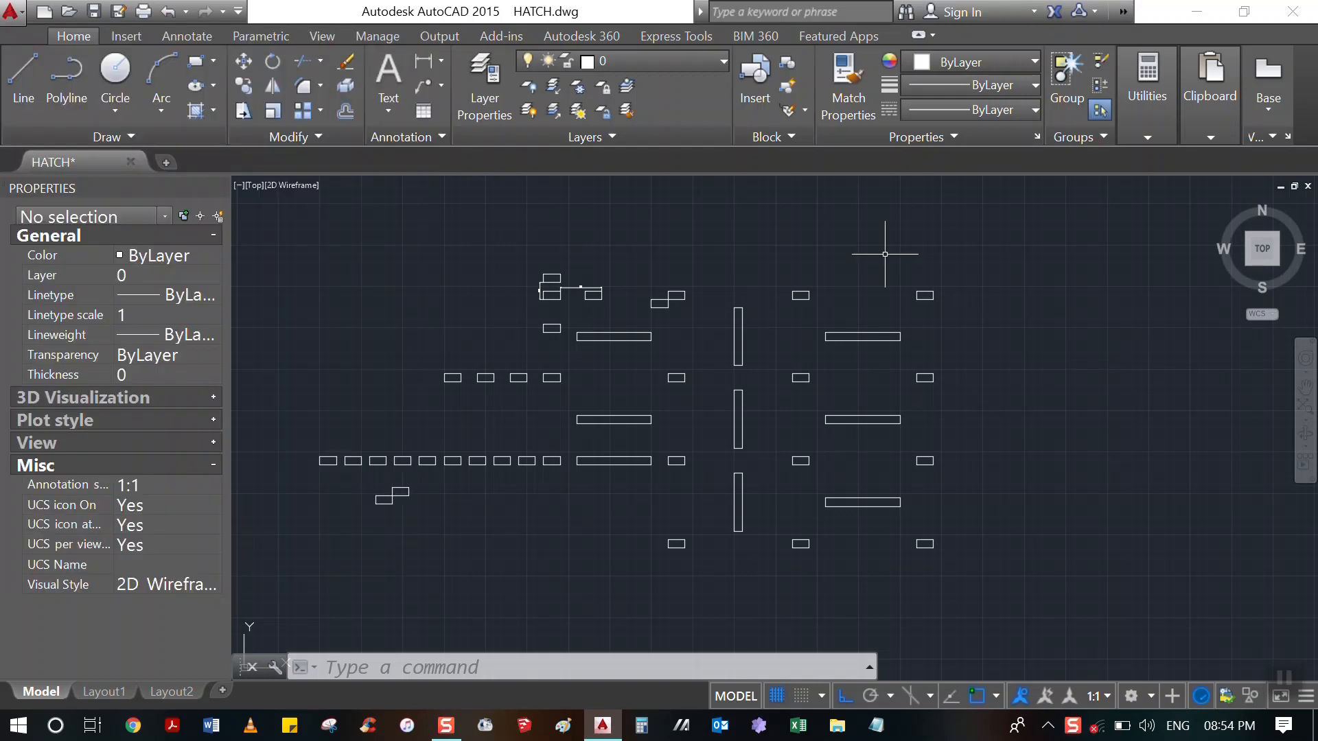
Save the HATCH drawing, and repeat the save three times with the QSAVE command
key(ctrl+s)
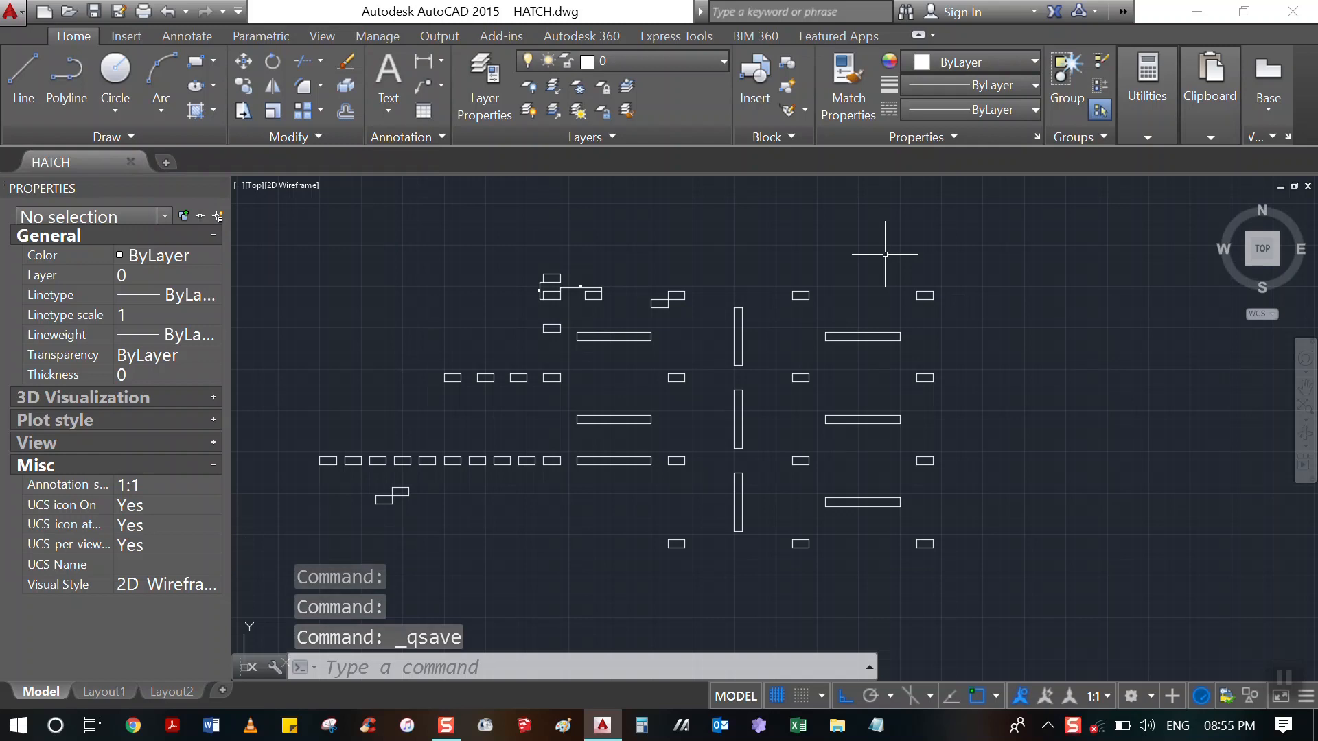
text(QSAVE)
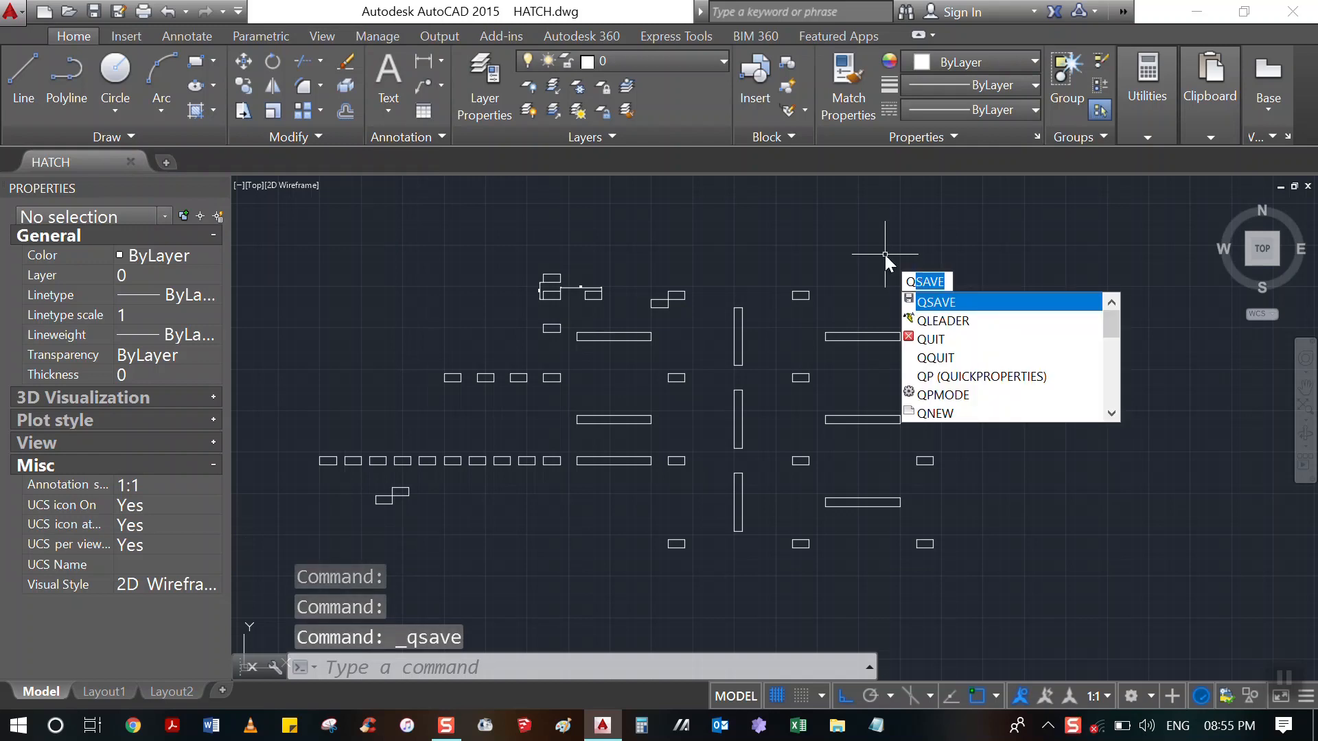
key(Return)
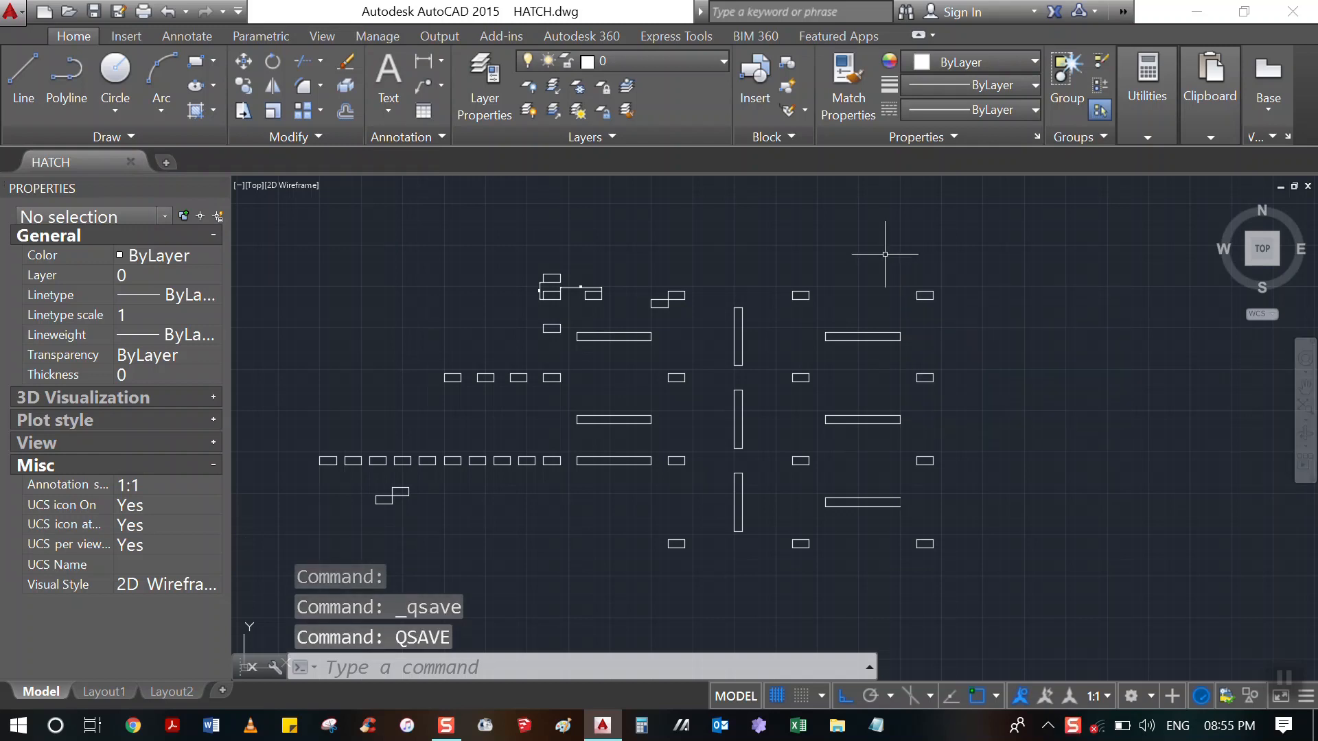
text(QSav)
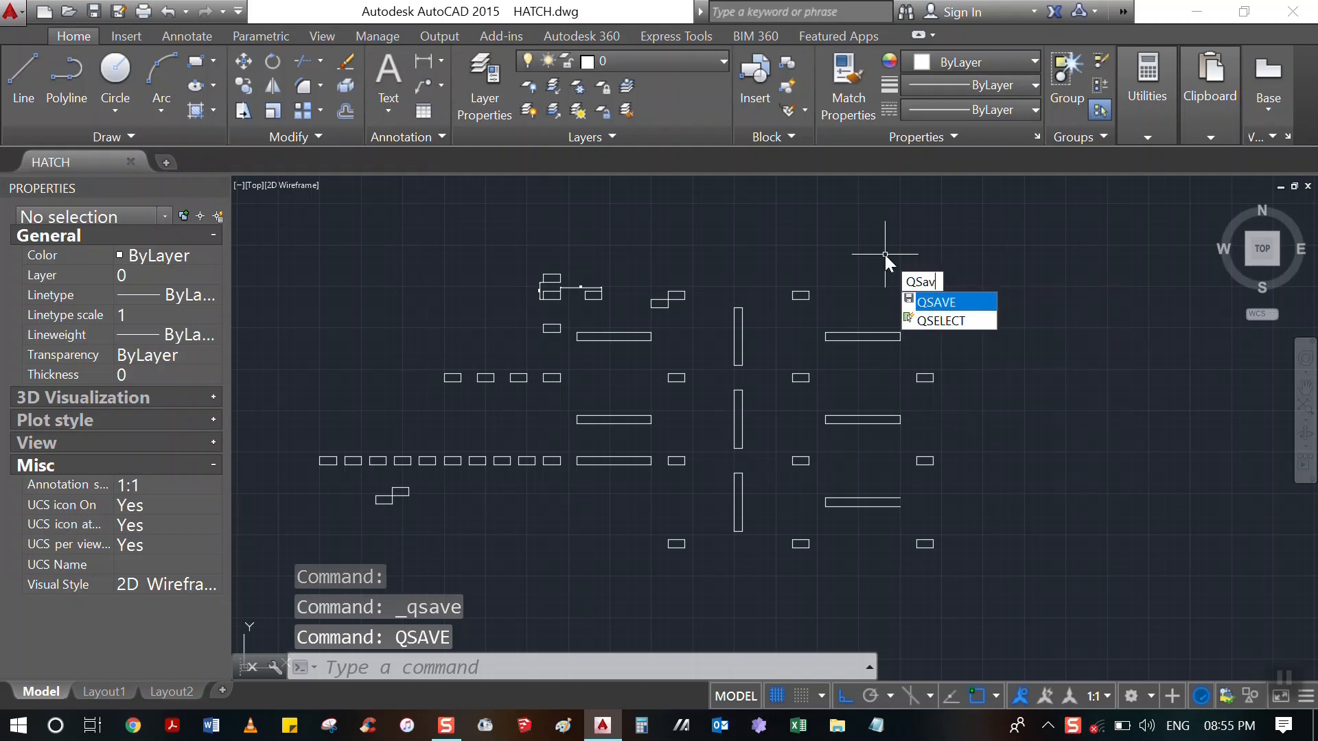
text(e)
key(Return)
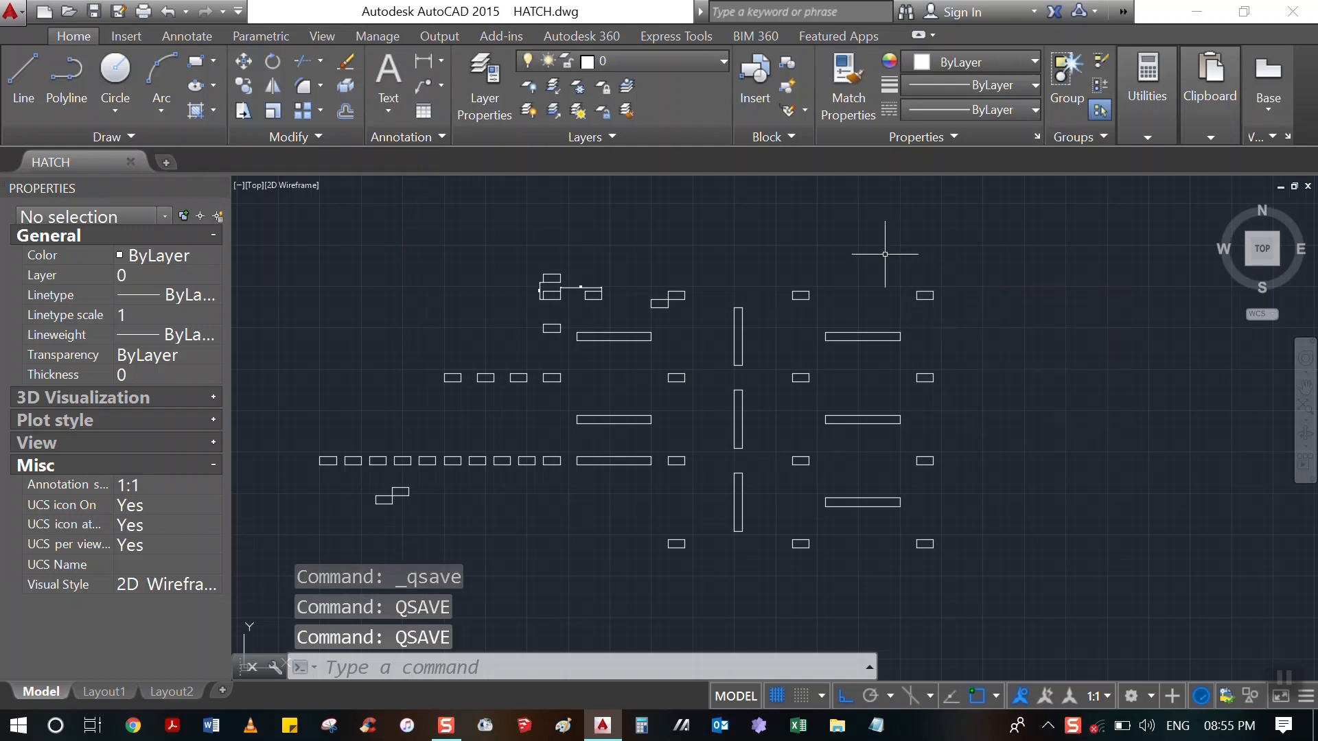
text(QSAVE)
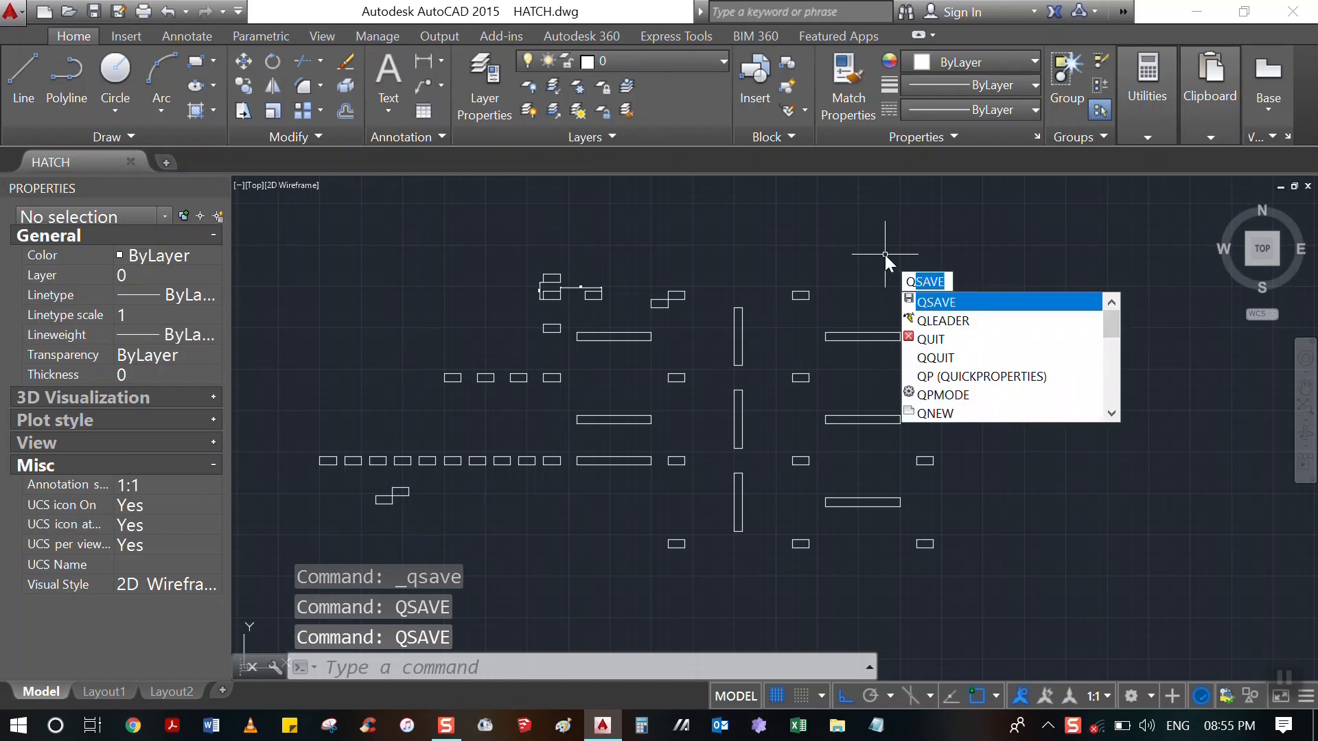
key(Return)
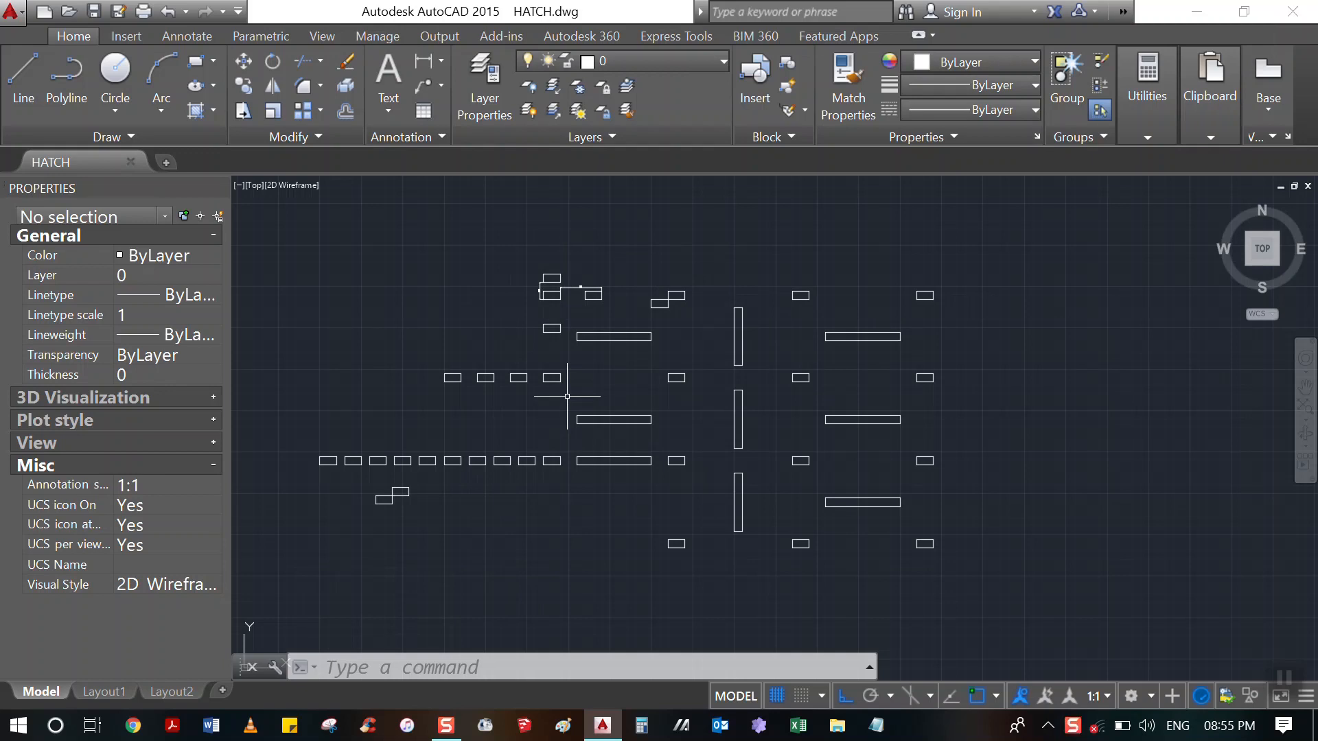
Exit AutoCAD with the QUIT command and reopen the HATCH drawing from the desktop
text(QUIT)
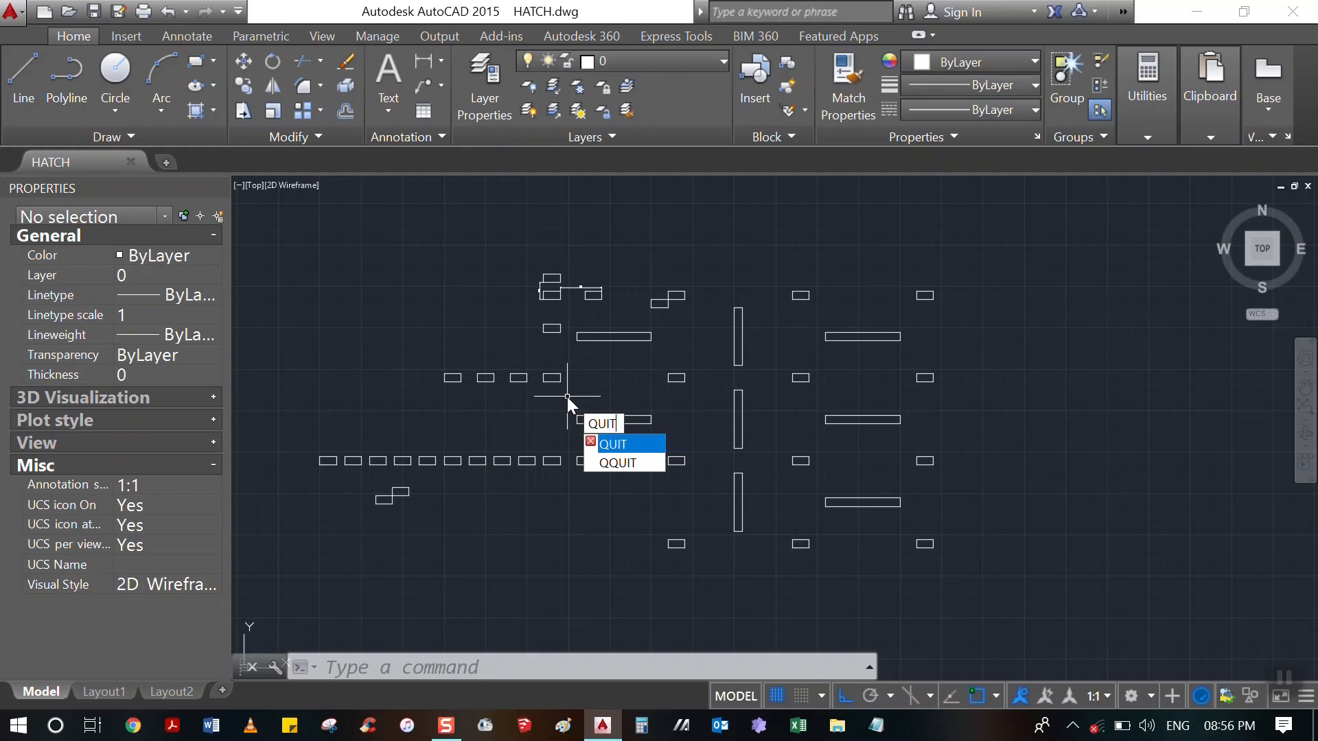
key(Return)
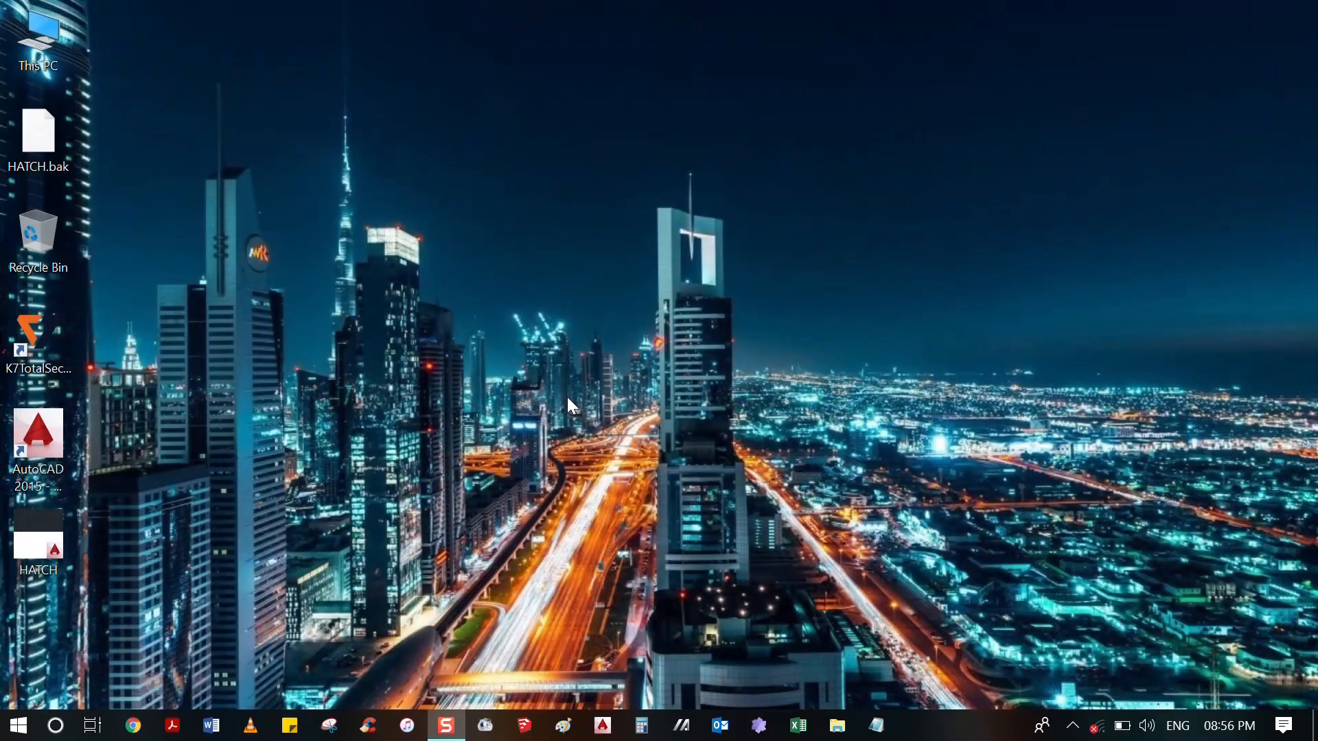
double_click(66, 534)
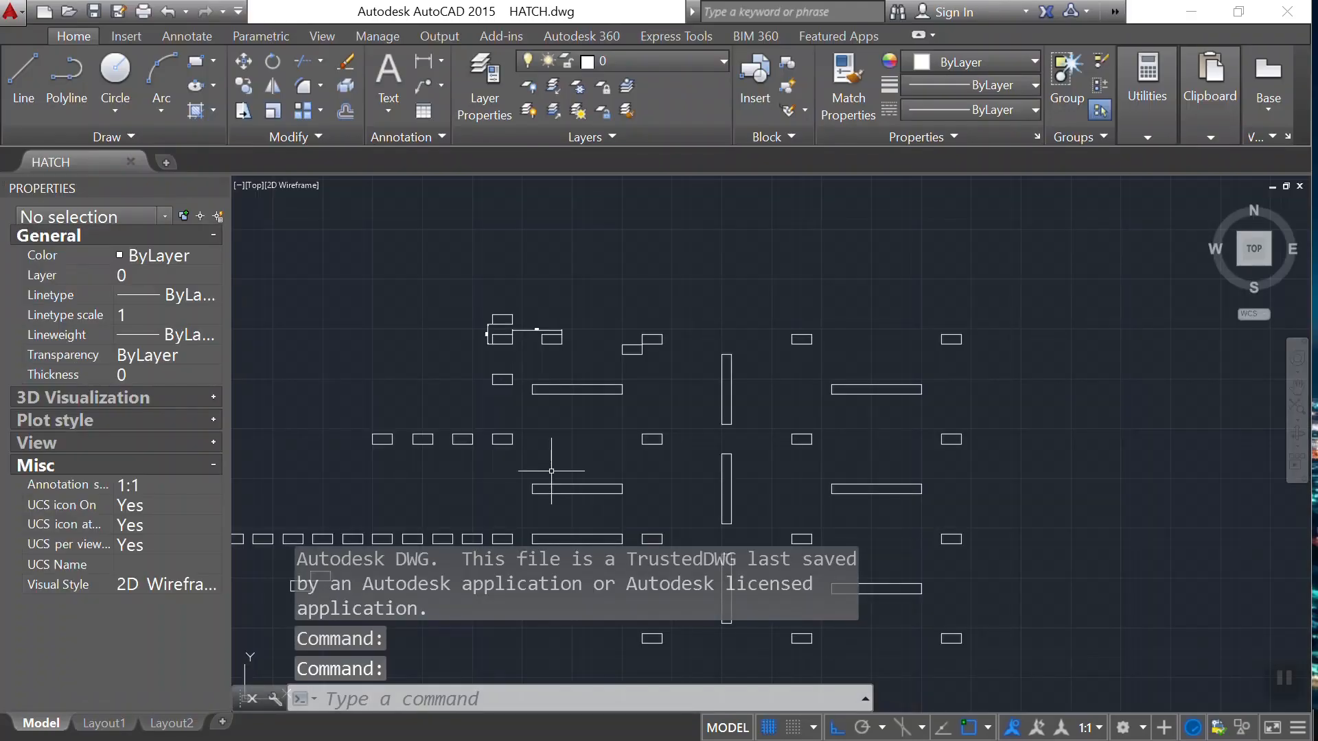
Erase the rows of small rectangles and the other objects on the left side of the drawing using a crossing selection
scroll(588, 372, down, 2)
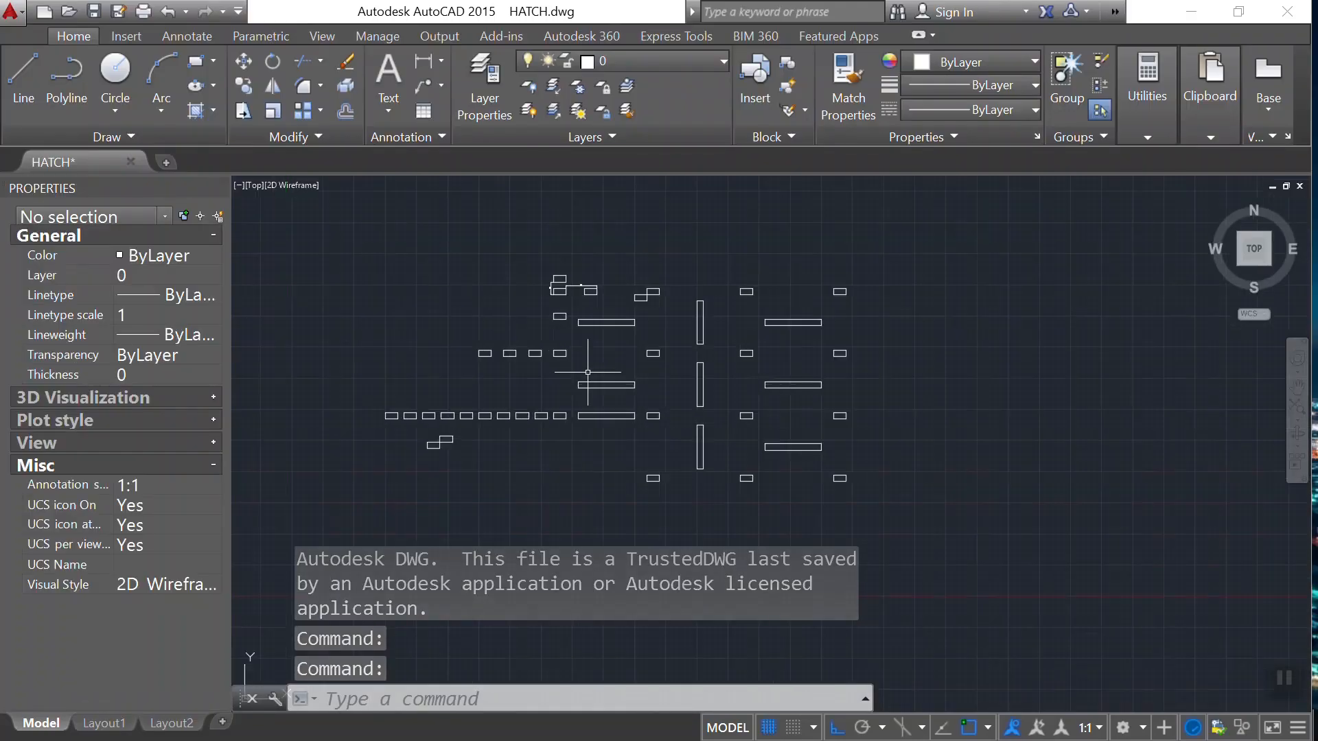
click(568, 465)
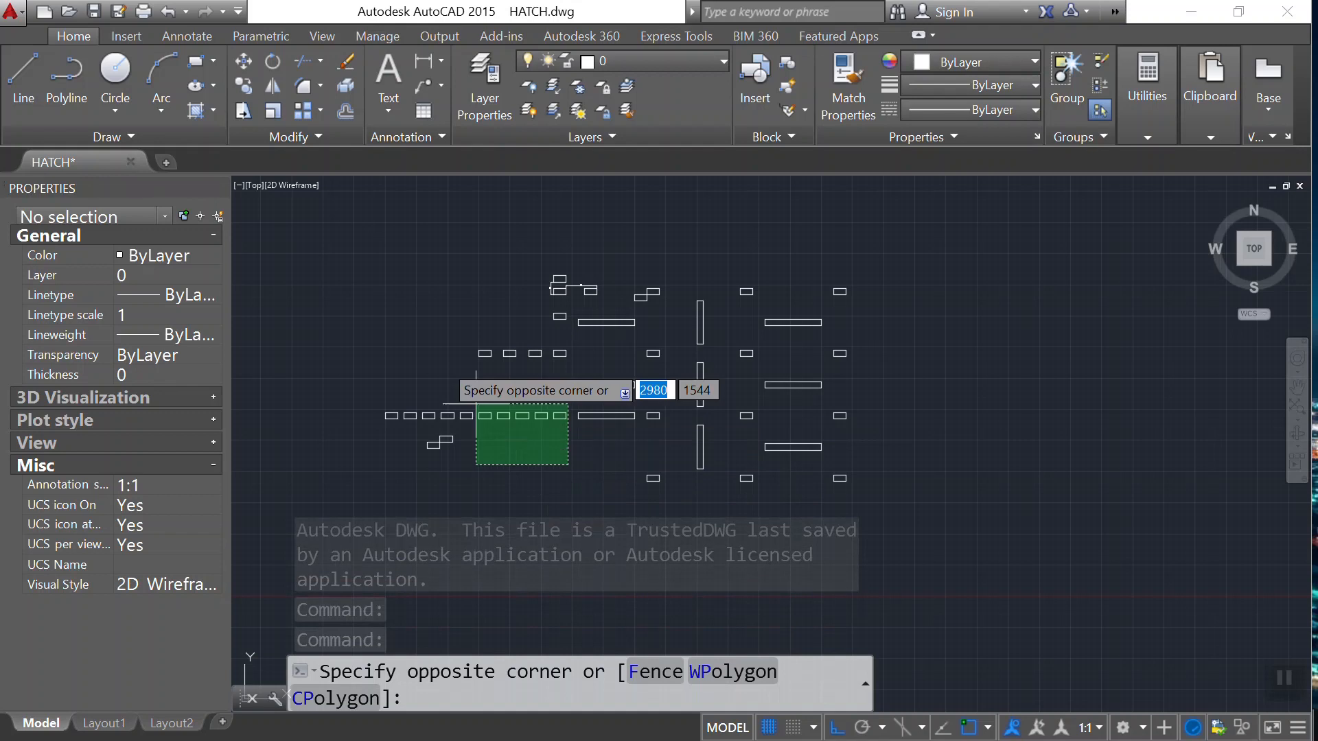
click(350, 222)
key(Delete)
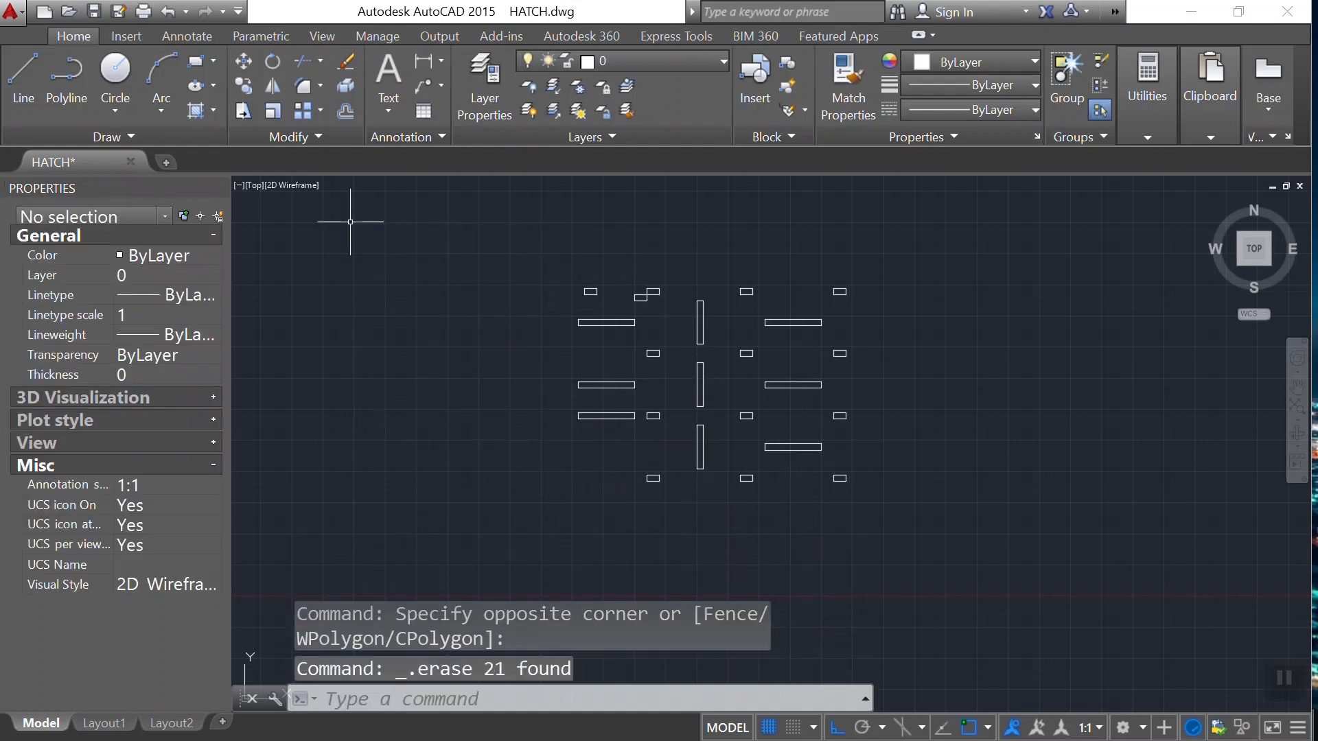
Exit AutoCAD with the QUIT command, saving the changes to HATCH.dwg
text(quit)
key(Return)
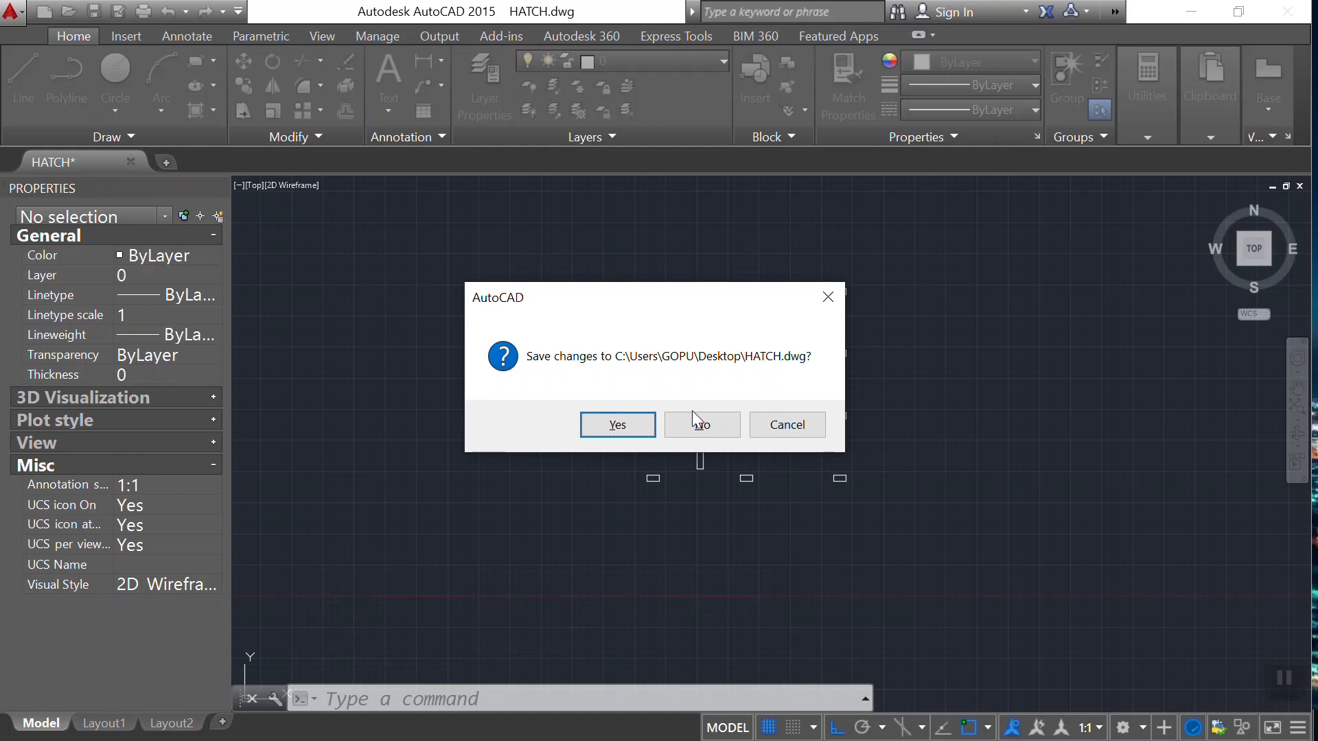
click(602, 427)
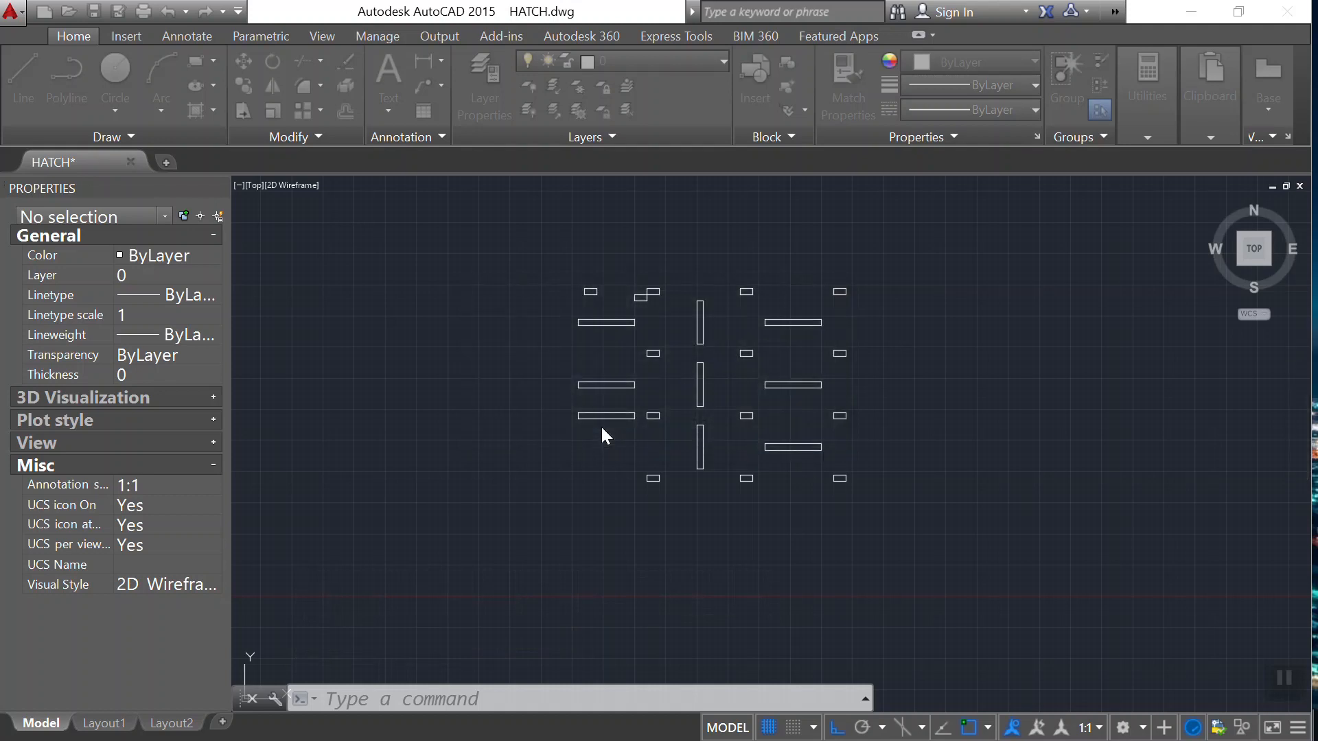